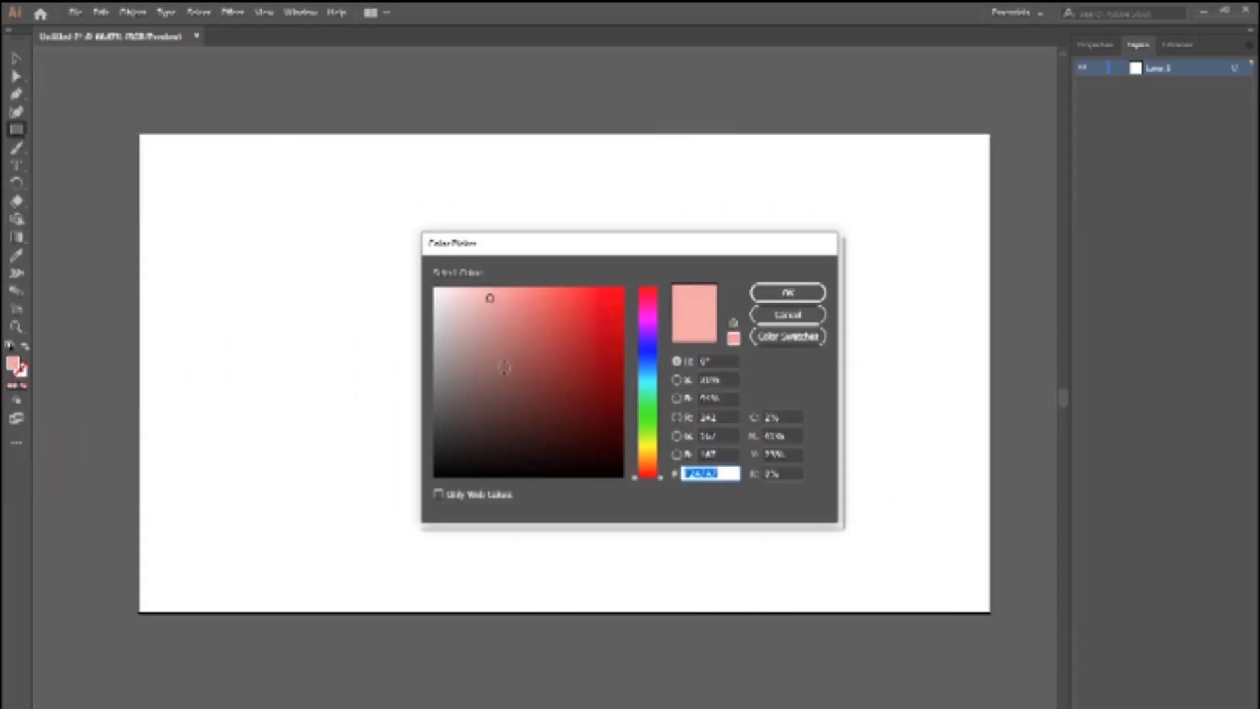
- Set the fill to pale pink #F9C7C7 and draw a large square near the middle of the artboard
{"action": "left_click_drag", "start_coordinate": [656, 478], "coordinate": [645, 491]}
{"action": "left_click", "coordinate": [471, 291]}
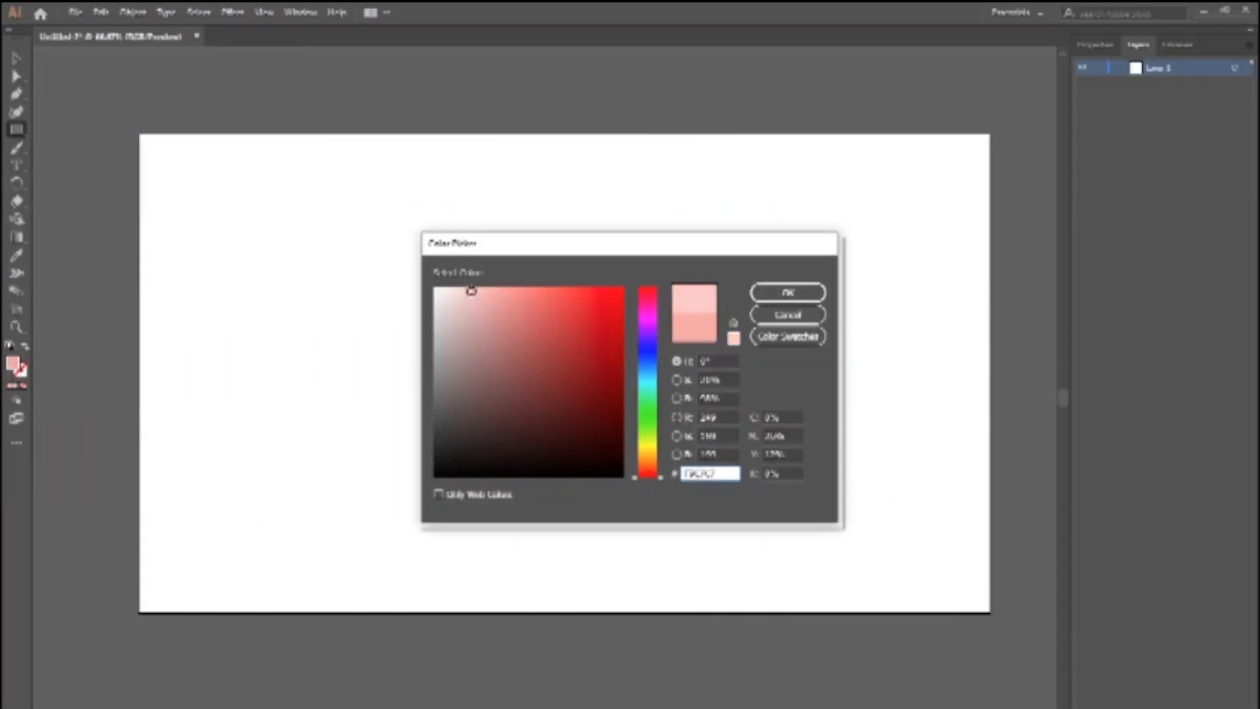
{"action": "left_click", "coordinate": [788, 293]}
{"action": "left_click_drag", "start_coordinate": [444, 294], "coordinate": [658, 520]}
- Start the 3D Extrude & Bevel effect on the pink square
{"action": "left_click", "coordinate": [233, 12]}
{"action": "mouse_move", "coordinate": [308, 98]}
{"action": "left_click", "coordinate": [464, 99]}
{"action": "left_click_drag", "start_coordinate": [656, 425], "coordinate": [695, 258]}
- Try several 3D position presets on the square, including Isometric Bottom, Off-Axis Bottom, Front, Off-Axis Front and Isometric Left
{"action": "left_click", "coordinate": [693, 286]}
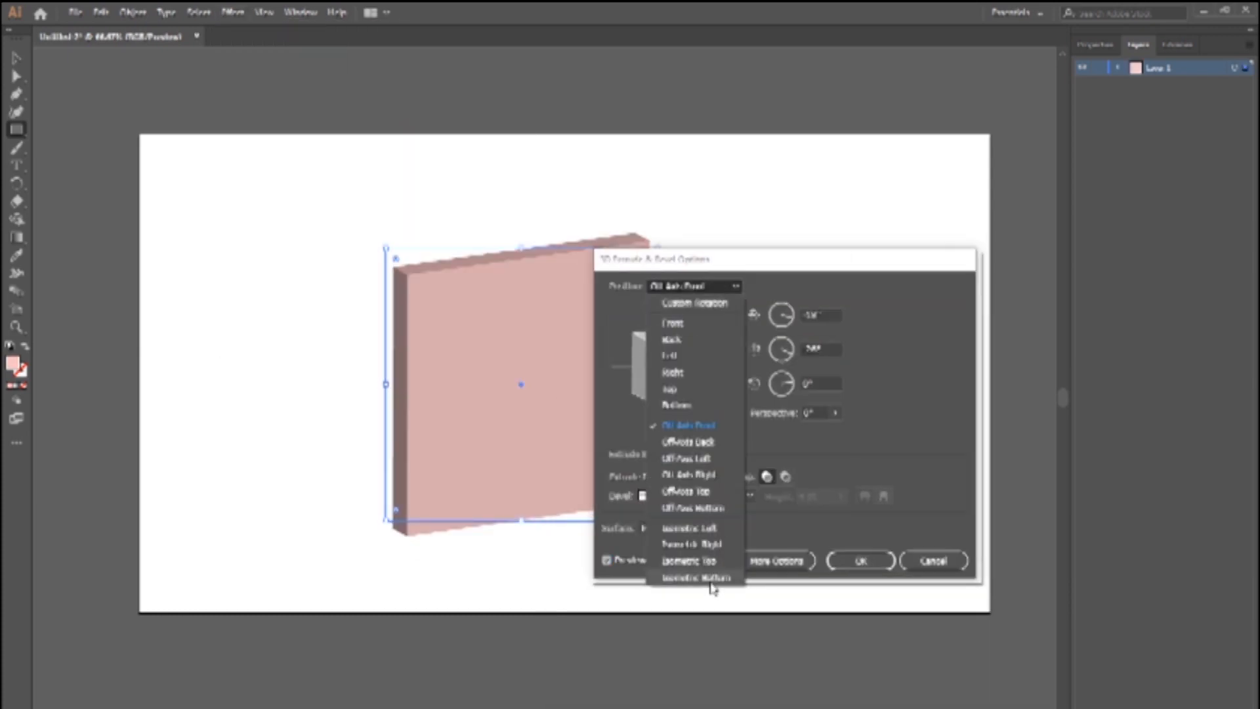
{"action": "left_click", "coordinate": [714, 578]}
{"action": "left_click", "coordinate": [696, 286]}
{"action": "left_click", "coordinate": [725, 508]}
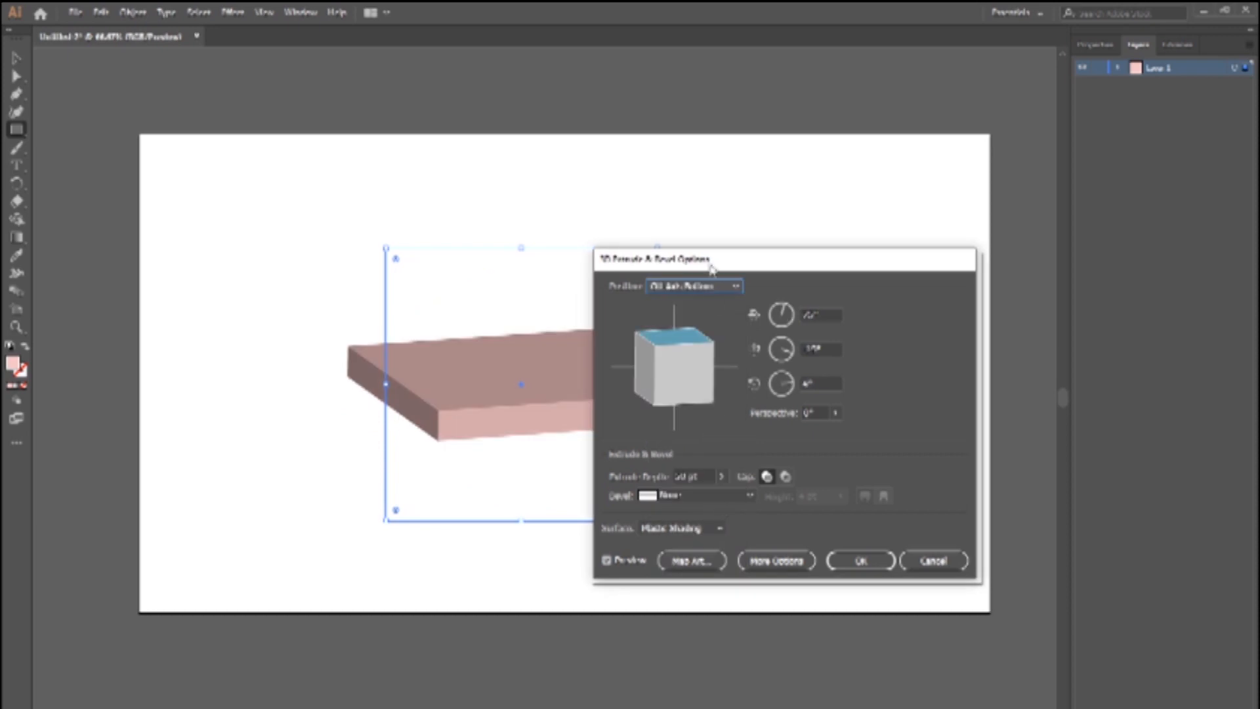
{"action": "left_click_drag", "start_coordinate": [714, 263], "coordinate": [843, 237]}
{"action": "left_click", "coordinate": [823, 259]}
{"action": "left_click", "coordinate": [831, 294]}
{"action": "left_click", "coordinate": [823, 259]}
{"action": "left_click", "coordinate": [829, 399]}
{"action": "left_click", "coordinate": [824, 259]}
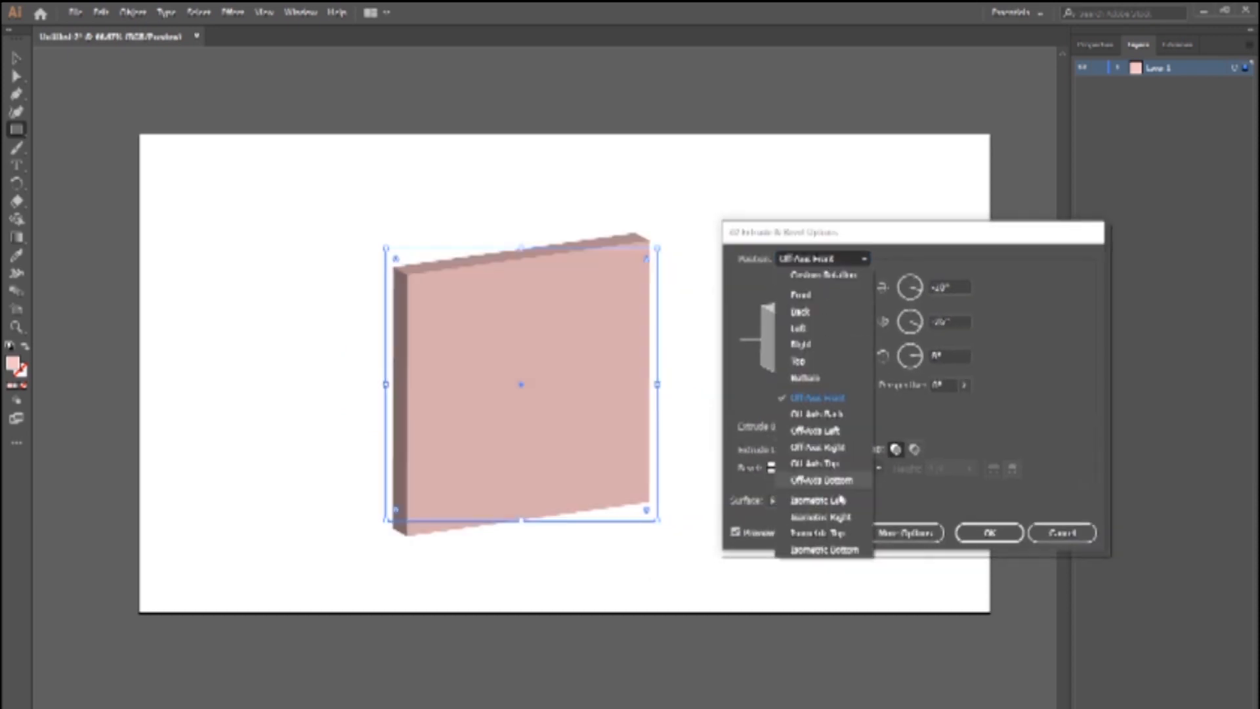
{"action": "left_click", "coordinate": [829, 497]}
- Set the 3D position to Isometric Top, increase the extrude depth to form a tall block, and apply the effect
{"action": "left_click", "coordinate": [824, 258]}
{"action": "left_click", "coordinate": [829, 526]}
{"action": "left_click", "coordinate": [833, 449]}
{"action": "scroll", "coordinate": [833, 449], "scroll_direction": "up", "scroll_amount": 20}
{"action": "type", "text": "100"}
{"action": "key", "text": "Tab"}
{"action": "left_click", "coordinate": [850, 449]}
{"action": "left_click_drag", "start_coordinate": [795, 467], "coordinate": [805, 468]}
{"action": "left_click", "coordinate": [988, 532]}
- Shrink the block toward the artboard's lower left and place a smaller duplicate behind it to the upper right
{"action": "key", "text": "v"}
{"action": "left_click_drag", "start_coordinate": [542, 332], "coordinate": [506, 399]}
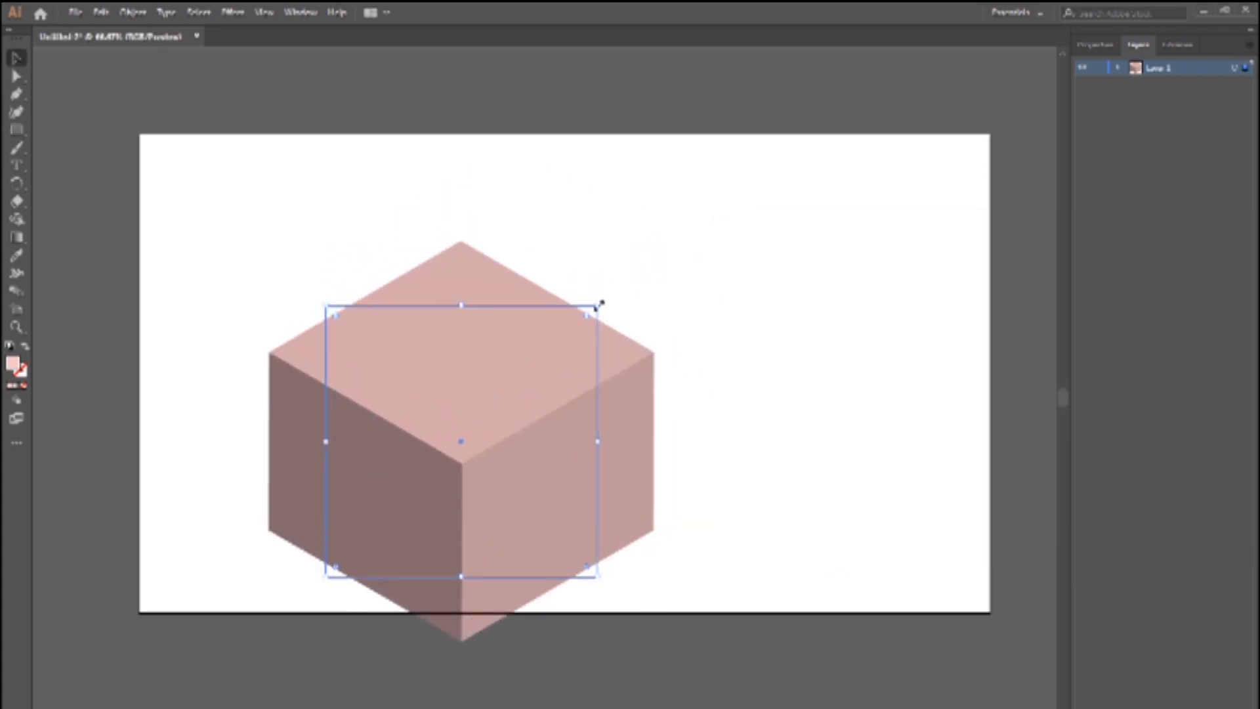
{"action": "left_click_drag", "start_coordinate": [599, 301], "coordinate": [562, 361]}
{"action": "left_click_drag", "start_coordinate": [494, 433], "coordinate": [696, 305]}
{"action": "left_click_drag", "start_coordinate": [741, 171], "coordinate": [652, 295]}
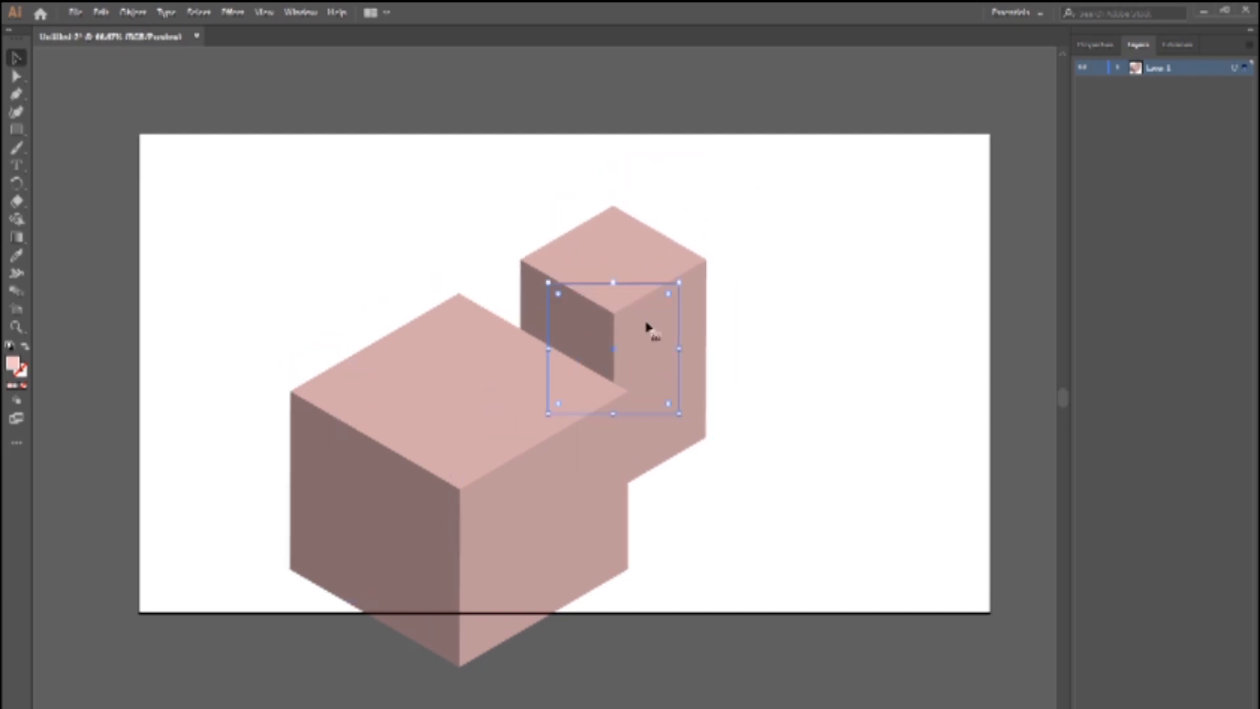
- Duplicate the small block onto its left side and reshape the copy into a thin slab along the left face
{"action": "left_click_drag", "start_coordinate": [658, 326], "coordinate": [539, 360]}
{"action": "left_click_drag", "start_coordinate": [527, 294], "coordinate": [530, 371]}
{"action": "key", "text": "ctrl+z"}
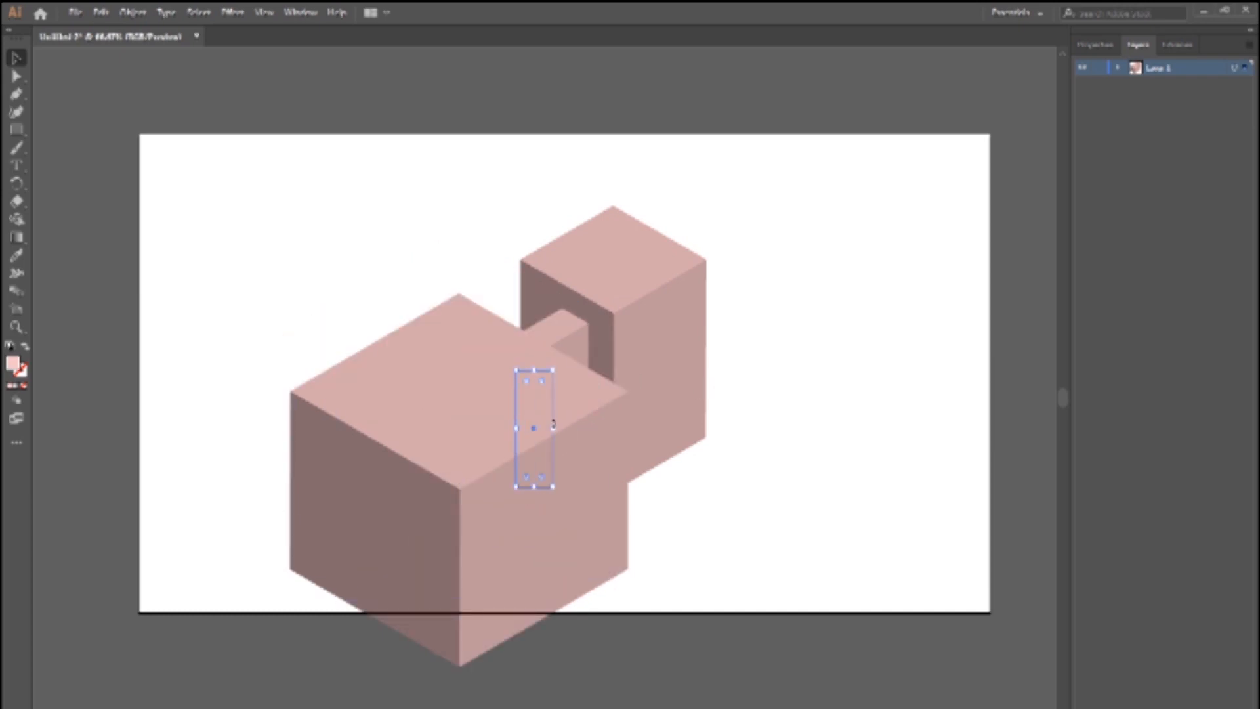
{"action": "left_click_drag", "start_coordinate": [553, 428], "coordinate": [605, 428]}
{"action": "left_click_drag", "start_coordinate": [562, 486], "coordinate": [622, 390]}
- Add a second slab in front of the first and widen both in front of the small block's left face
{"action": "left_click_drag", "start_coordinate": [592, 329], "coordinate": [585, 344]}
{"action": "left_click_drag", "start_coordinate": [614, 397], "coordinate": [607, 398]}
{"action": "left_click_drag", "start_coordinate": [576, 344], "coordinate": [579, 344]}
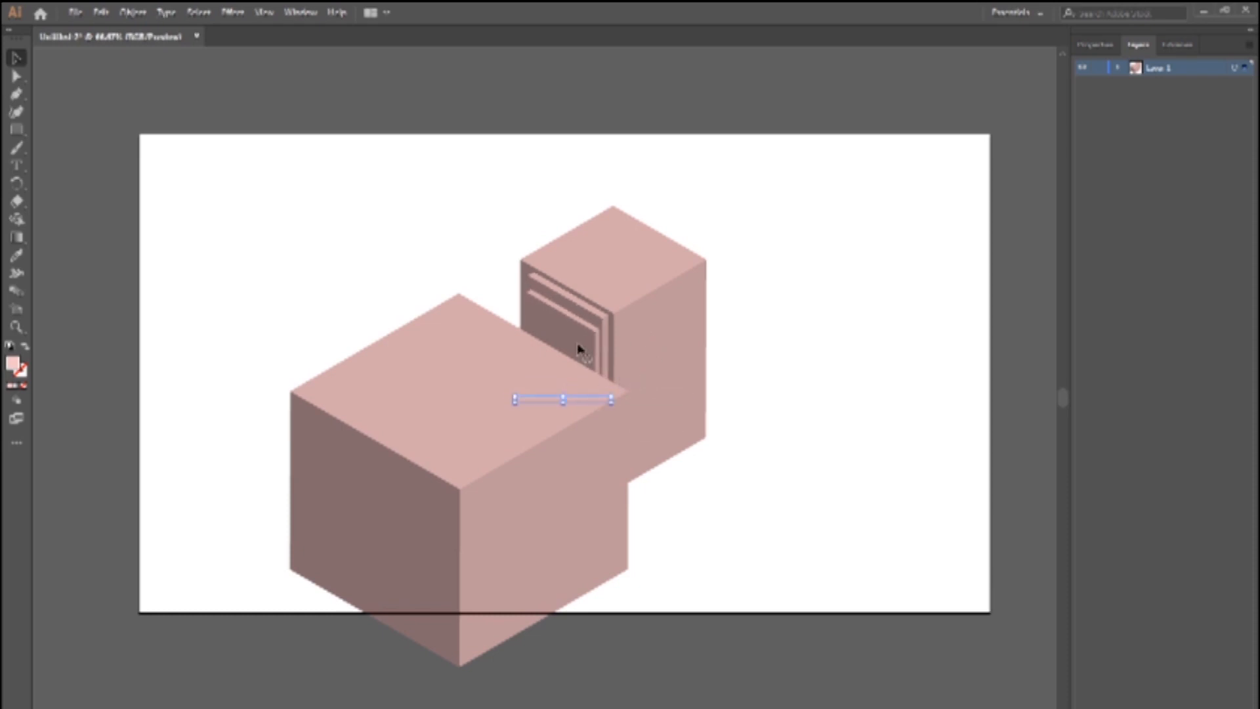
{"action": "left_click_drag", "start_coordinate": [573, 353], "coordinate": [543, 335]}
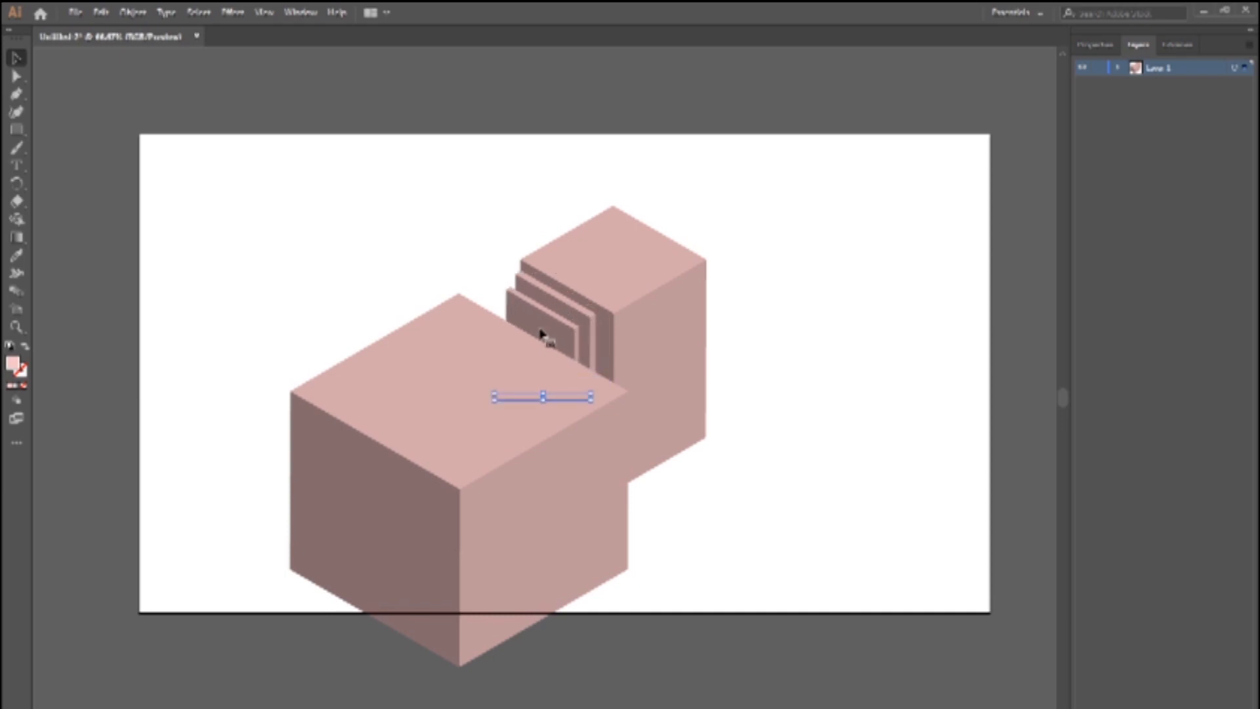
{"action": "left_click_drag", "start_coordinate": [592, 396], "coordinate": [636, 406]}
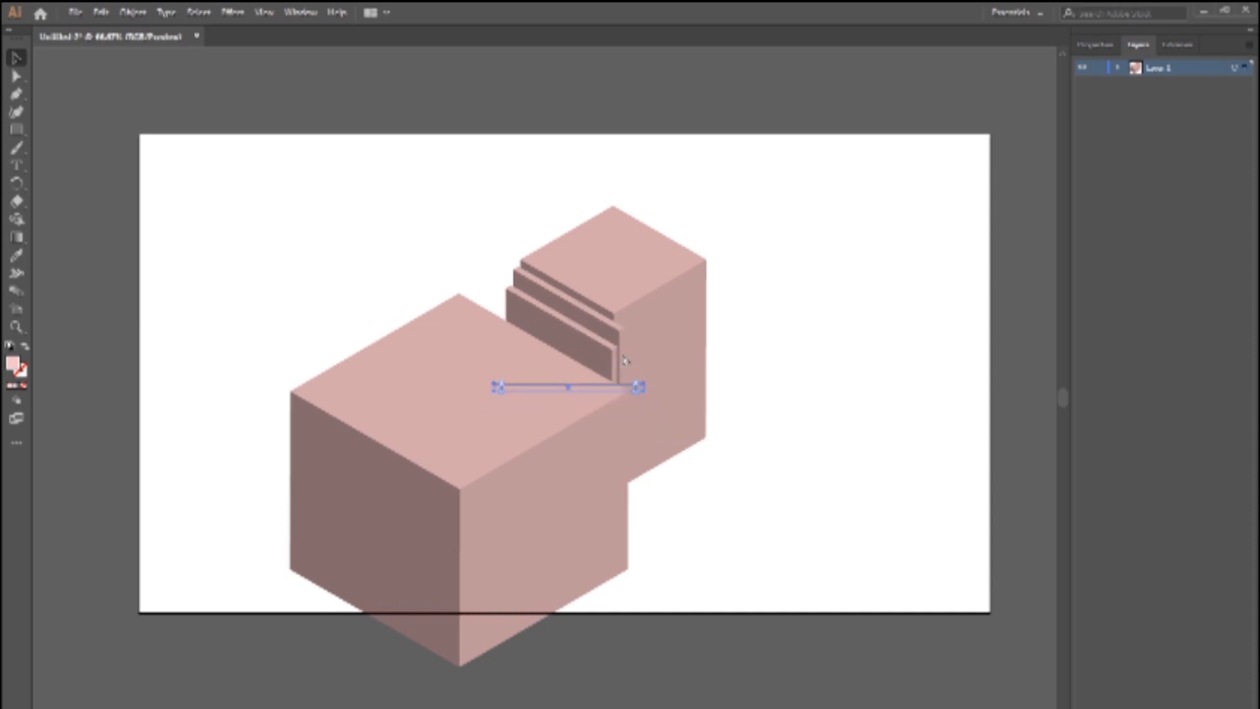
- Nudge the two widened slabs leftward, with a slight downward shift, along the small block's left face
{"action": "key", "text": "Left"}
{"action": "key", "text": "Left"}
{"action": "key", "text": "Left"}
{"action": "key", "text": "Left"}
{"action": "key", "text": "Left"}
{"action": "key", "text": "Left"}
{"action": "key", "text": "Left"}
{"action": "key", "text": "Left"}
{"action": "key", "text": "Left"}
{"action": "key", "text": "Down"}
{"action": "key", "text": "Down"}
{"action": "key", "text": "Down"}
{"action": "key", "text": "Left"}
{"action": "key", "text": "Left"}
{"action": "key", "text": "Left"}
{"action": "key", "text": "Left"}
{"action": "key", "text": "Left"}
{"action": "key", "text": "Left"}
{"action": "key", "text": "Left"}
{"action": "key", "text": "Left"}
{"action": "key", "text": "Left"}
{"action": "key", "text": "Down"}
{"action": "key", "text": "Down"}
{"action": "key", "text": "Down"}
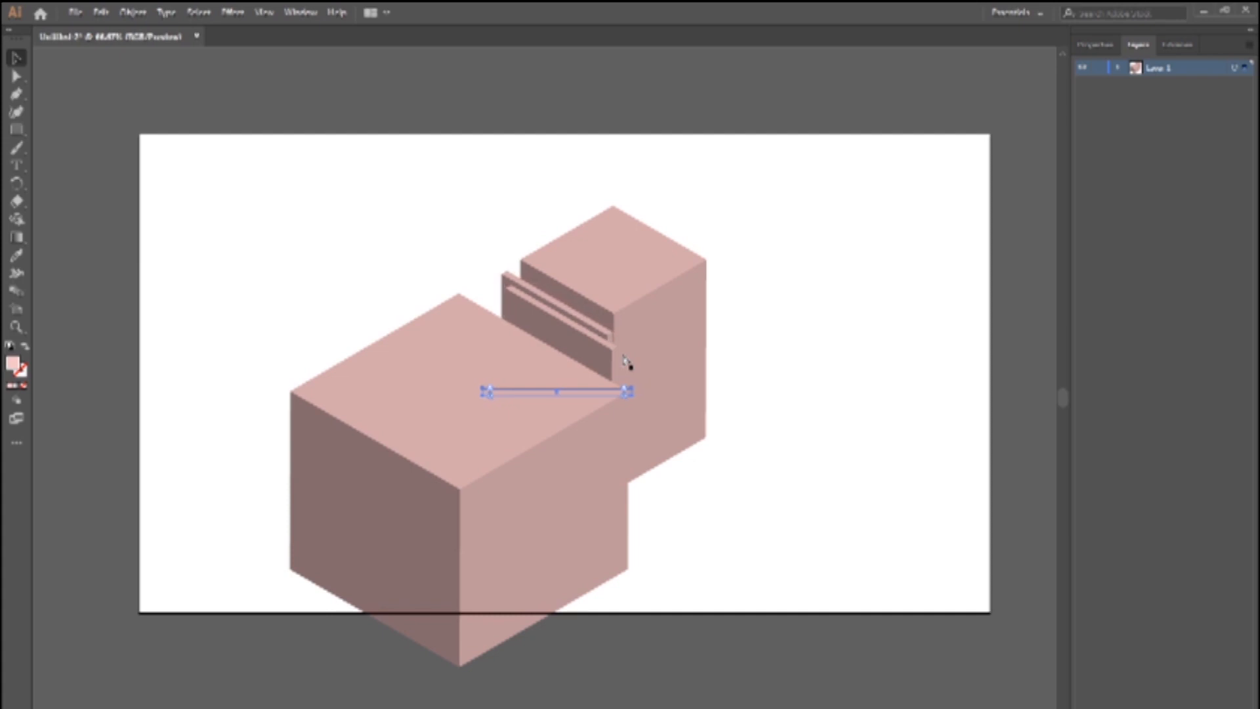
{"action": "key", "text": "Left"}
{"action": "key", "text": "Left"}
{"action": "key", "text": "Left"}
{"action": "key", "text": "Left"}
{"action": "key", "text": "Left"}
{"action": "key", "text": "Left"}
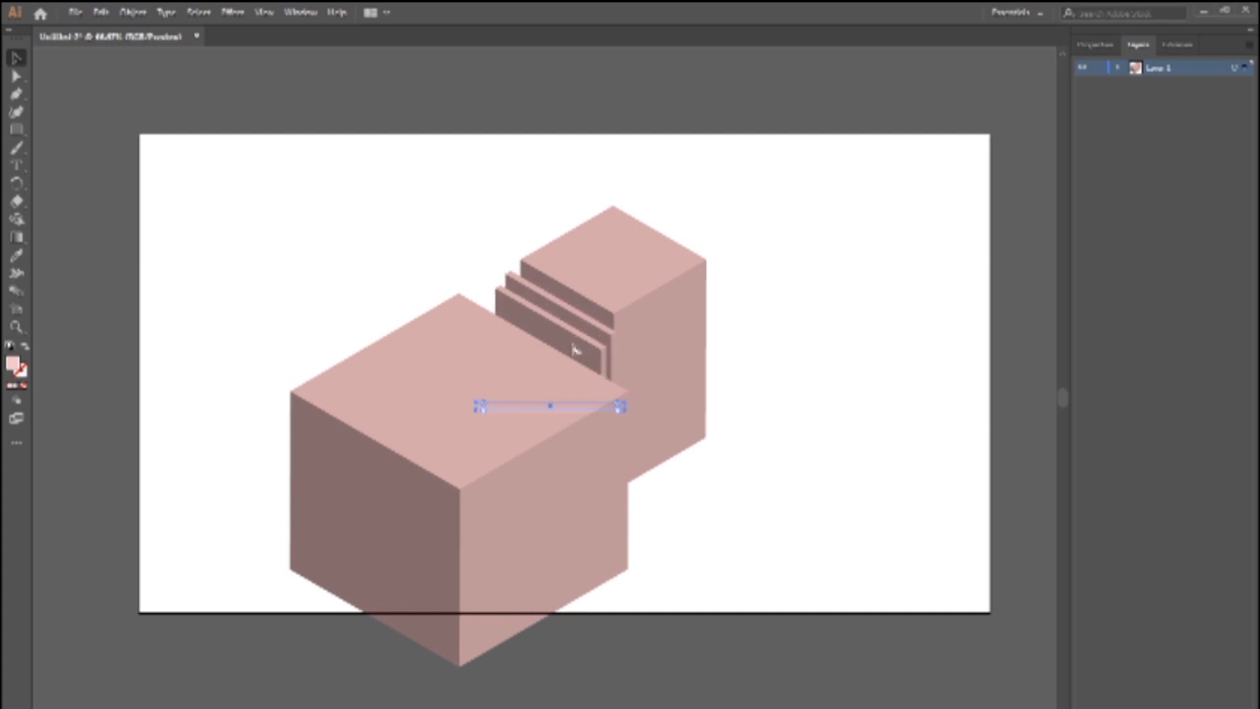
- Select both slabs and nudge them right and vertically into position against the small block
{"action": "left_click", "coordinate": [577, 321], "text": "shift"}
{"action": "key", "text": "Right"}
{"action": "key", "text": "Right"}
{"action": "key", "text": "Right"}
{"action": "key", "text": "Right"}
{"action": "key", "text": "Right"}
{"action": "key", "text": "Right"}
{"action": "key", "text": "Down"}
{"action": "key", "text": "Down"}
{"action": "key", "text": "Down"}
{"action": "key", "text": "Down"}
{"action": "key", "text": "Down"}
{"action": "key", "text": "Down"}
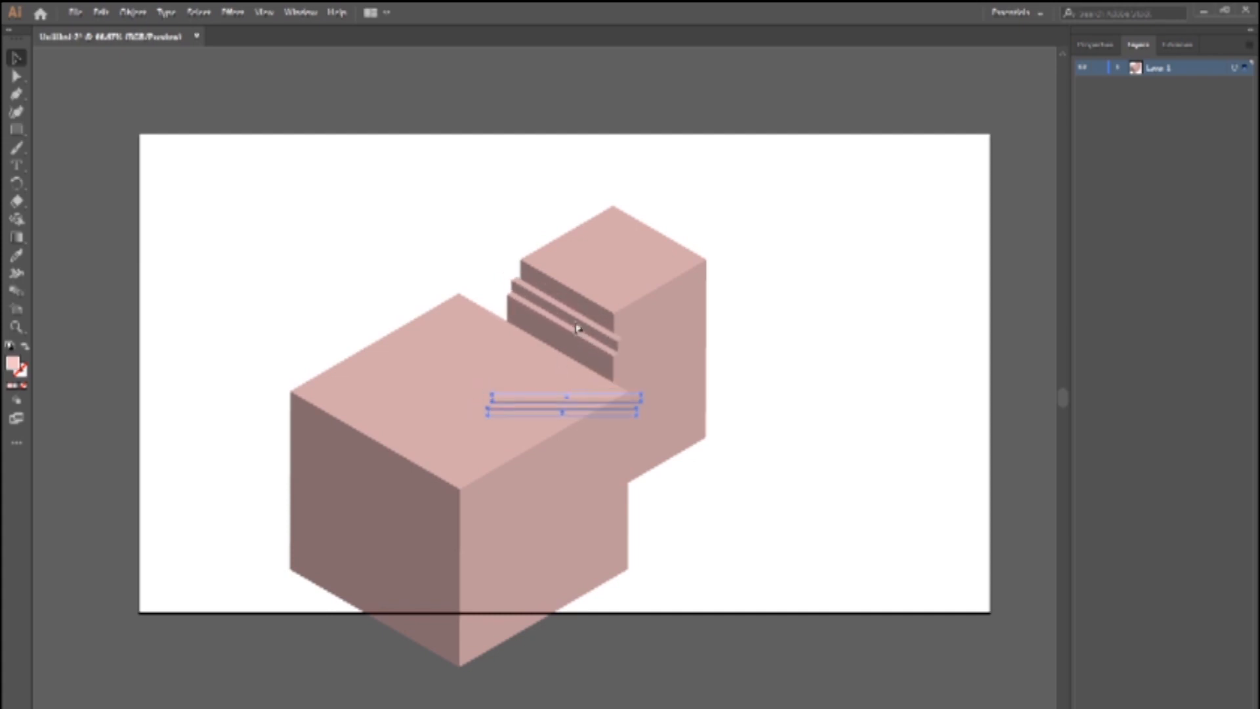
{"action": "key", "text": "Up"}
{"action": "key", "text": "Up"}
{"action": "key", "text": "Up"}
{"action": "key", "text": "Up"}
{"action": "key", "text": "Down"}
{"action": "key", "text": "Down"}
- Nudge the rear slab up and right, and shorten it slightly to line up with the small block's front corner
{"action": "left_click", "coordinate": [542, 319]}
{"action": "key", "text": "Up"}
{"action": "key", "text": "Up"}
{"action": "key", "text": "Right"}
{"action": "key", "text": "Right"}
{"action": "key", "text": "Right"}
{"action": "key", "text": "Right"}
{"action": "key", "text": "Right"}
{"action": "key", "text": "Right"}
{"action": "key", "text": "Up"}
{"action": "key", "text": "Up"}
{"action": "key", "text": "Up"}
{"action": "key", "text": "Up"}
{"action": "key", "text": "Up"}
{"action": "key", "text": "Up"}
{"action": "key", "text": "Up"}
{"action": "key", "text": "Up"}
{"action": "key", "text": "Up"}
{"action": "key", "text": "Up"}
{"action": "mouse_move", "coordinate": [643, 387]}
{"action": "left_mouse_down"}
{"action": "mouse_move", "coordinate": [565, 396]}
{"action": "mouse_move", "coordinate": [636, 392]}
{"action": "left_mouse_up"}
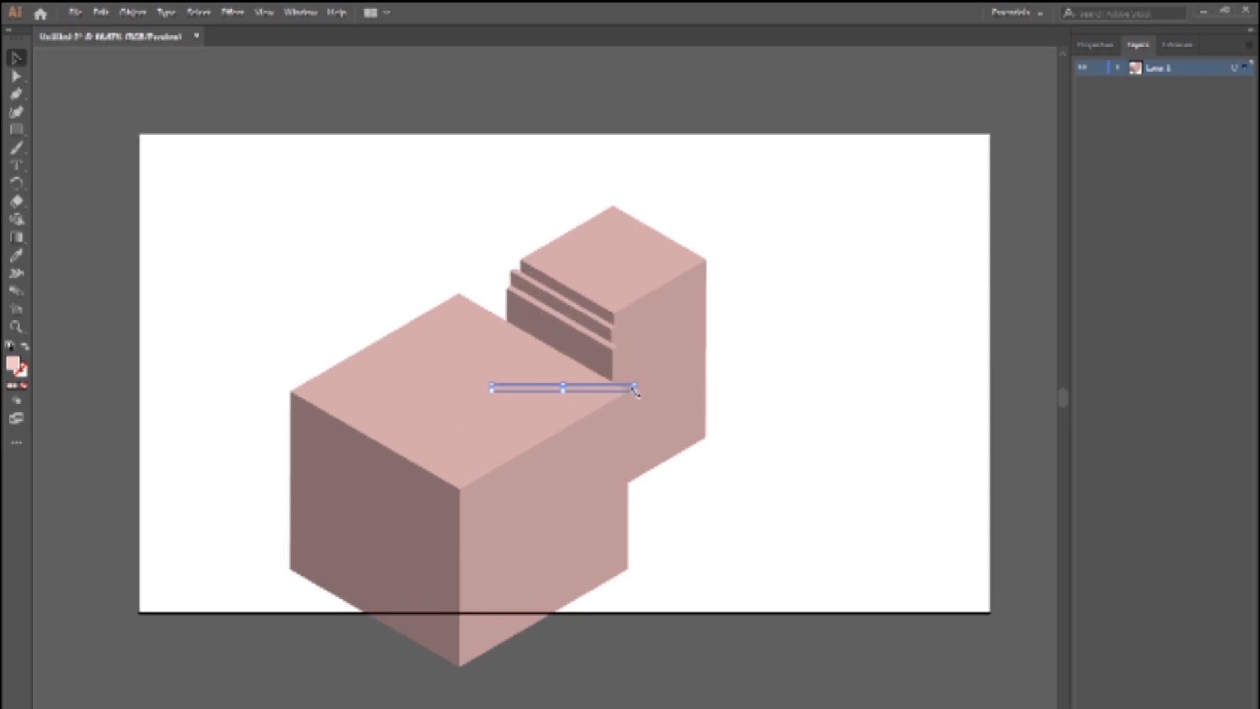
- Nudge the front slab slightly up and left so it steps out from the rear slab
{"action": "left_click", "coordinate": [567, 346]}
{"action": "key", "text": "Up"}
{"action": "key", "text": "Up"}
{"action": "key", "text": "Left"}
{"action": "key", "text": "Left"}
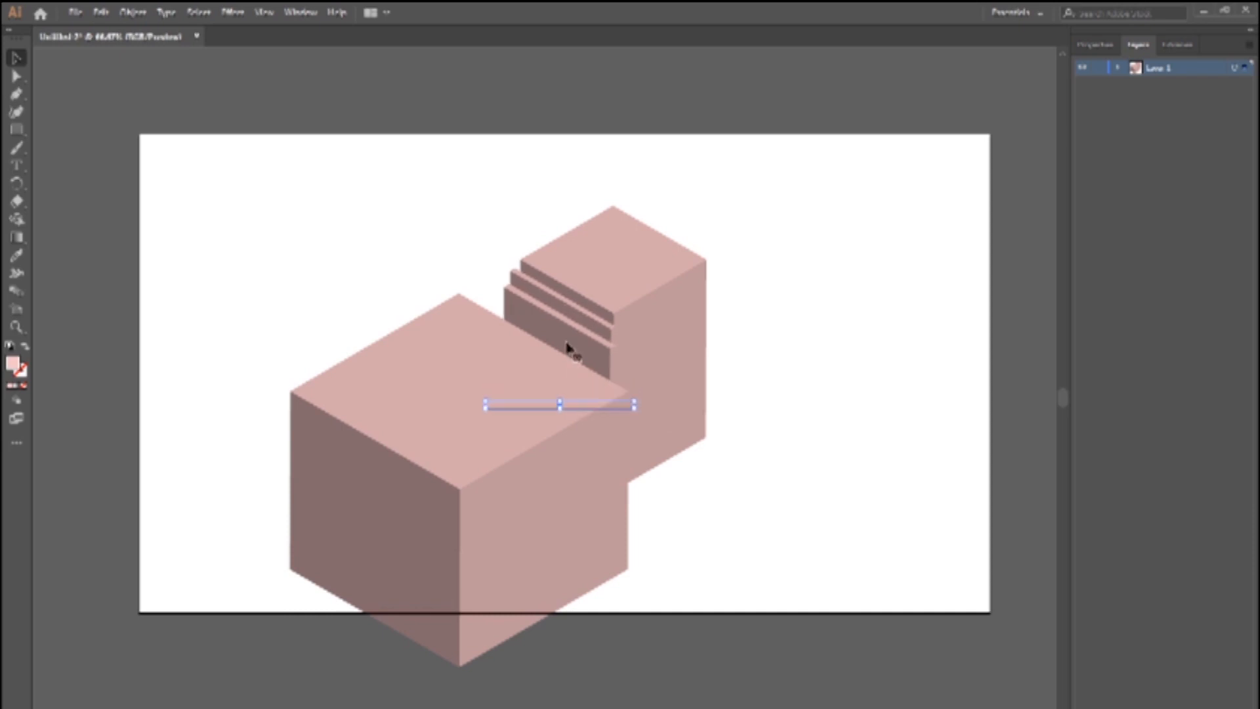
- Step another copy of the thin slab down and left below the existing two on the small block's left face
{"action": "key", "text": "Down"}
{"action": "key", "text": "Down"}
{"action": "key", "text": "Down"}
{"action": "key", "text": "Down"}
{"action": "key", "text": "Down"}
{"action": "key", "text": "Down"}
{"action": "key", "text": "Down"}
{"action": "key", "text": "Down"}
{"action": "key", "text": "Down"}
{"action": "key", "text": "Down"}
{"action": "key", "text": "Left"}
{"action": "key", "text": "Left"}
{"action": "key", "text": "Left"}
{"action": "key", "text": "Left"}
{"action": "key", "text": "Left"}
{"action": "key", "text": "Left"}
- Step one more slab copy down and left by the same offset to continue the stairs beside the small block
{"action": "key", "text": "Down"}
{"action": "key", "text": "Down"}
{"action": "key", "text": "Down"}
{"action": "key", "text": "Down"}
{"action": "key", "text": "Down"}
{"action": "key", "text": "Down"}
{"action": "key", "text": "Down"}
{"action": "key", "text": "Down"}
{"action": "key", "text": "Down"}
{"action": "key", "text": "Down"}
{"action": "key", "text": "Left"}
{"action": "key", "text": "Left"}
{"action": "key", "text": "Left"}
{"action": "key", "text": "Left"}
{"action": "key", "text": "Left"}
{"action": "key", "text": "Left"}
- Duplicate the large block, narrow the copy into a thin vertical slab, and place it at the large block's right face
{"action": "left_click", "coordinate": [578, 592]}
{"action": "key", "text": "ctrl+c"}
{"action": "key", "text": "ctrl+v"}
{"action": "left_click_drag", "start_coordinate": [591, 608], "coordinate": [554, 385]}
{"action": "left_click_drag", "start_coordinate": [351, 372], "coordinate": [538, 208]}
{"action": "left_click_drag", "start_coordinate": [536, 242], "coordinate": [547, 413]}
{"action": "left_click_drag", "start_coordinate": [546, 484], "coordinate": [551, 504]}
- Nudge the thin vertical slab right and up until it lines up with the large block's right face
{"action": "key", "text": "Right"}
{"action": "key", "text": "Right"}
{"action": "key", "text": "Right"}
{"action": "key", "text": "Right"}
{"action": "key", "text": "Right"}
{"action": "key", "text": "Right"}
{"action": "key", "text": "Right"}
{"action": "key", "text": "Right"}
{"action": "key", "text": "Up"}
{"action": "key", "text": "Up"}
{"action": "key", "text": "Up"}
{"action": "key", "text": "Up"}
{"action": "key", "text": "Up"}
{"action": "key", "text": "Up"}
{"action": "key", "text": "Up"}
{"action": "key", "text": "Up"}
{"action": "key", "text": "Up"}
{"action": "key", "text": "Up"}
{"action": "key", "text": "Up"}
- Make three copies of the vertical slab, each stepping outward down and to the right from the large block
{"action": "left_click_drag", "start_coordinate": [512, 506], "coordinate": [523, 516]}
{"action": "key", "text": "ctrl+d"}
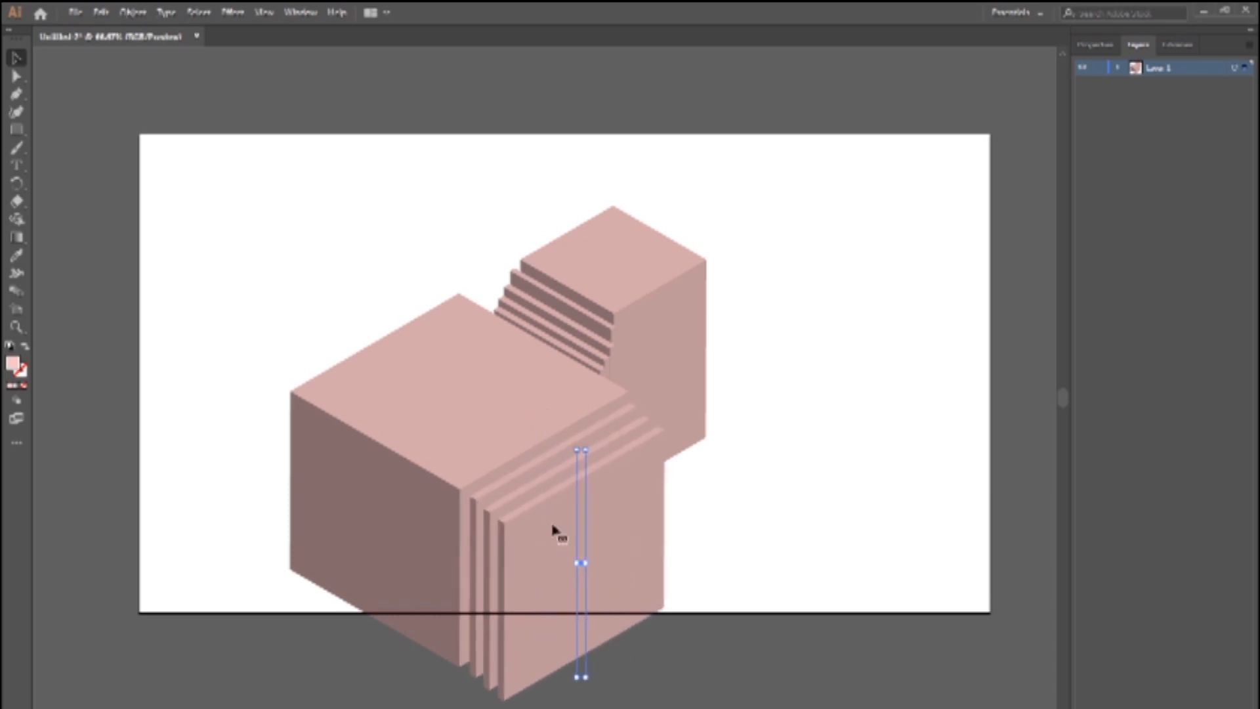
{"action": "left_click_drag", "start_coordinate": [552, 524], "coordinate": [575, 540]}
- Nudge the outermost vertical slab left and slightly up so it follows the spacing of the other slabs
{"action": "key", "text": "Up"}
{"action": "key", "text": "Up"}
{"action": "key", "text": "Up"}
{"action": "key", "text": "Up"}
{"action": "key", "text": "Up"}
{"action": "key", "text": "Left"}
{"action": "key", "text": "Left"}
{"action": "key", "text": "Left"}
{"action": "key", "text": "Left"}
{"action": "key", "text": "Left"}
{"action": "key", "text": "Left"}
{"action": "key", "text": "Left"}
{"action": "key", "text": "Left"}
{"action": "key", "text": "Left"}
{"action": "key", "text": "Left"}
{"action": "key", "text": "Left"}
{"action": "key", "text": "Left"}
{"action": "key", "text": "Left"}
{"action": "key", "text": "Left"}
{"action": "key", "text": "Left"}
{"action": "key", "text": "Left"}
{"action": "key", "text": "Left"}
{"action": "key", "text": "Left"}
{"action": "key", "text": "Left"}
{"action": "key", "text": "Left"}
{"action": "key", "text": "Up"}
{"action": "key", "text": "Up"}
- Select all the blocks and slabs, scale the illustration down slightly, and reposition it on the artboard
{"action": "key", "text": "ctrl+a"}
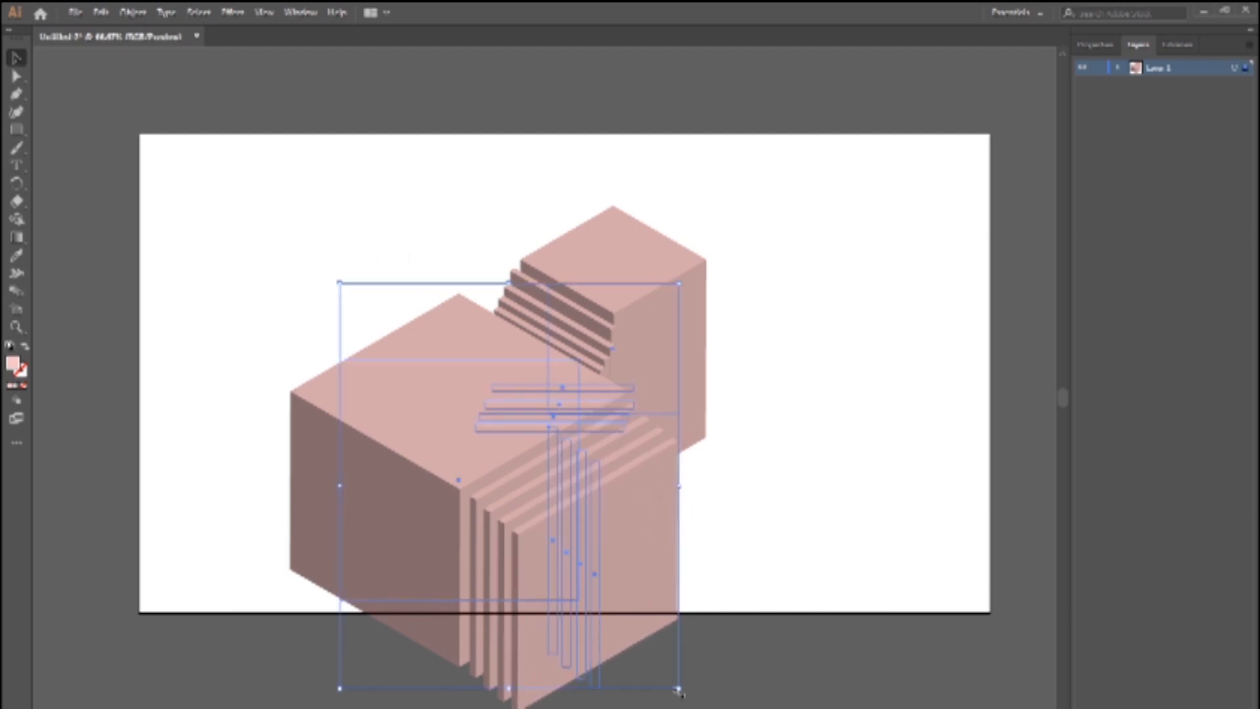
{"action": "left_click_drag", "start_coordinate": [679, 689], "coordinate": [643, 645]}
{"action": "left_click_drag", "start_coordinate": [610, 546], "coordinate": [596, 520]}
{"action": "left_click_drag", "start_coordinate": [476, 258], "coordinate": [482, 311]}
- Widen the outermost vertical slab into a full block in front of the other slabs
{"action": "left_click", "coordinate": [774, 348]}
{"action": "left_click_drag", "start_coordinate": [557, 530], "coordinate": [609, 542]}
- Nudge thin slabs beside the rear block slightly down to even out the steps
{"action": "left_click", "coordinate": [525, 301]}
{"action": "key", "text": "Down"}
{"action": "key", "text": "Down"}
{"action": "key", "text": "Down"}
{"action": "key", "text": "Down"}
{"action": "left_click", "coordinate": [563, 342]}
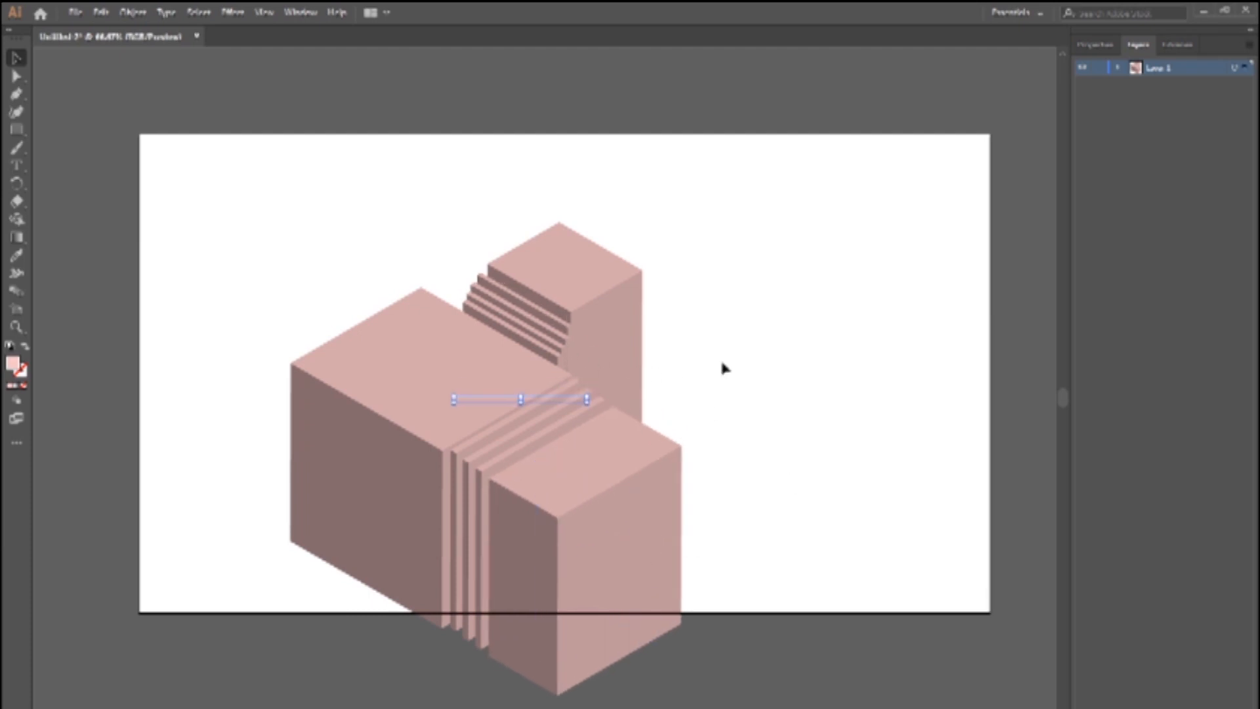
{"action": "key", "text": "Down"}
{"action": "key", "text": "Down"}
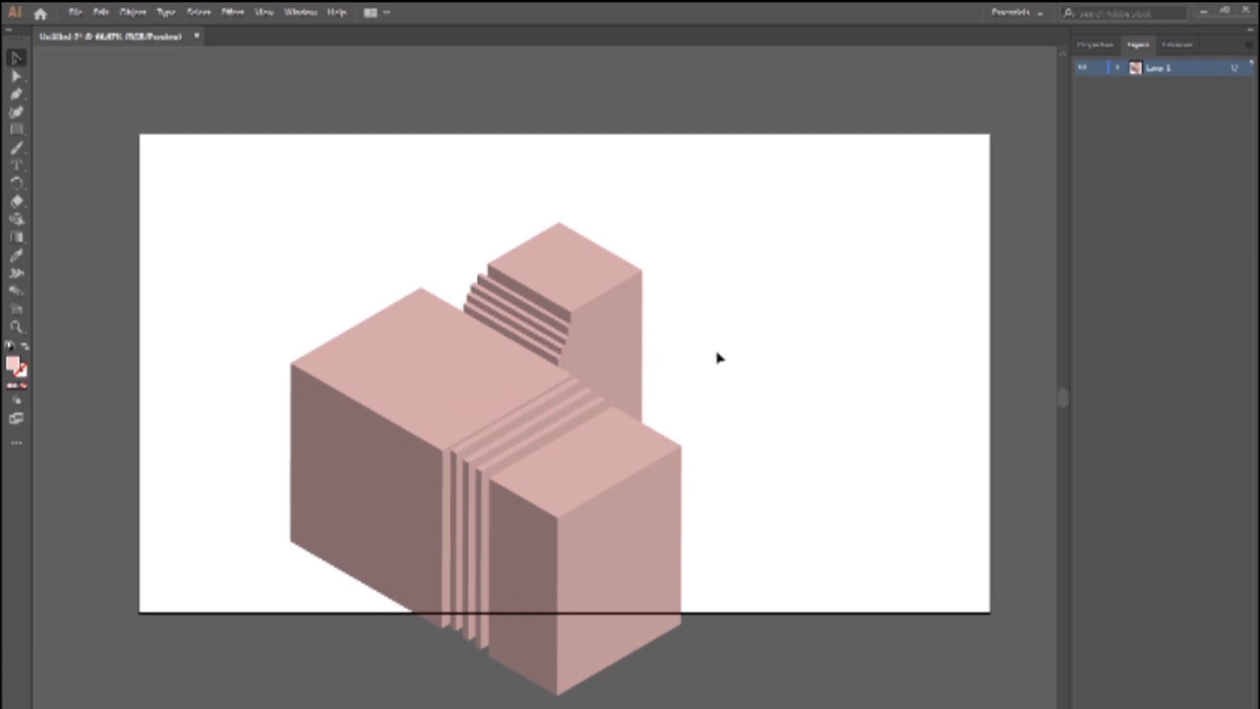
- Duplicate the rear block in front of the large block's left face and reduce the copy's 3D extrude depth
{"action": "left_click_drag", "start_coordinate": [604, 343], "coordinate": [347, 503]}
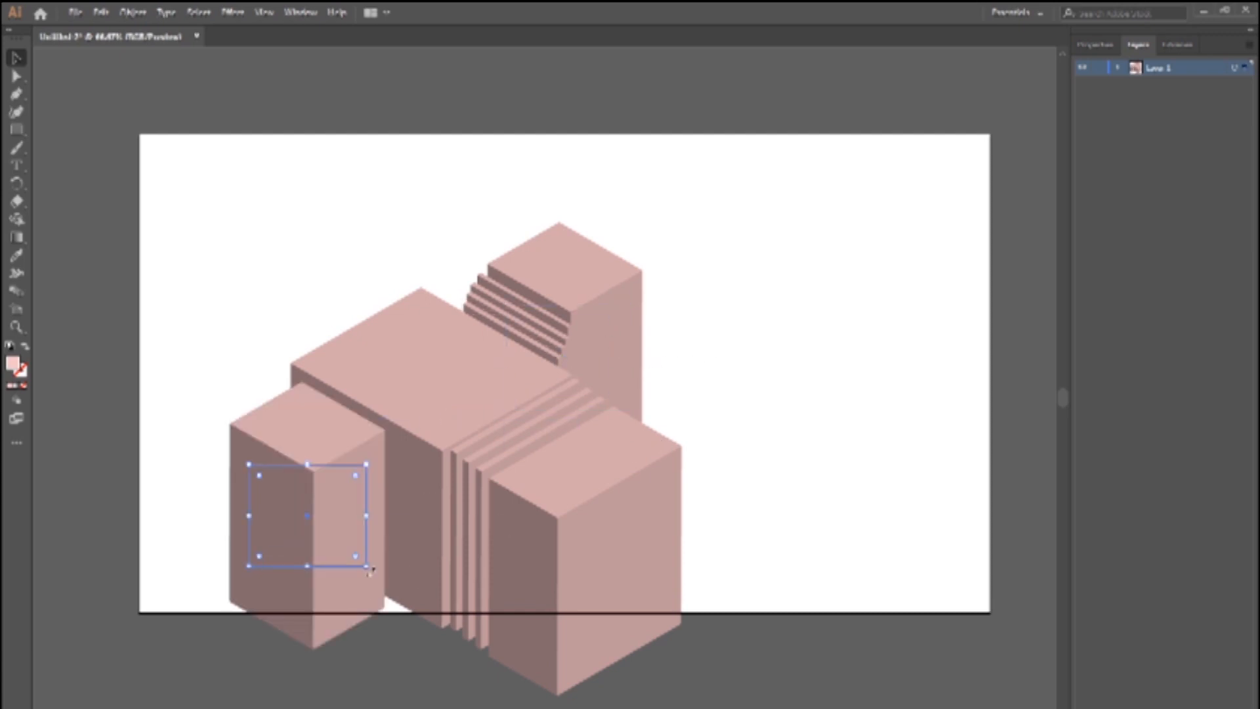
{"action": "left_click", "coordinate": [301, 11]}
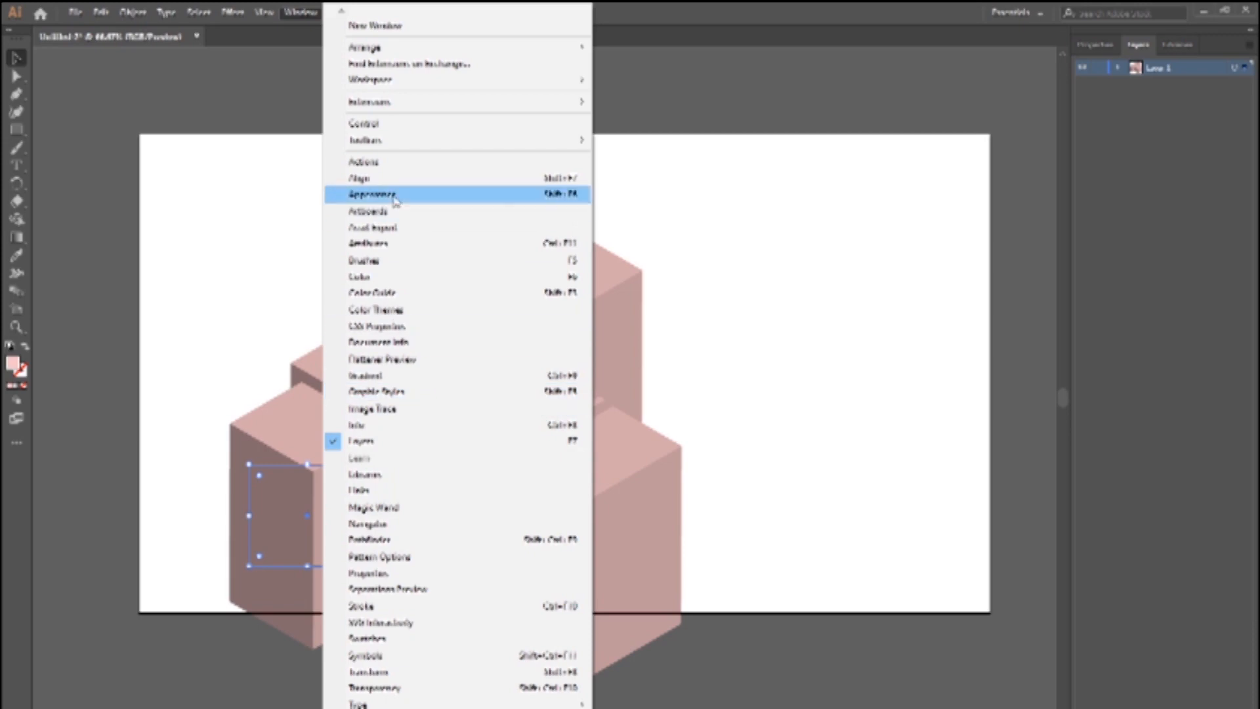
{"action": "left_click", "coordinate": [367, 197]}
{"action": "left_click", "coordinate": [939, 464]}
{"action": "double_click", "coordinate": [825, 448]}
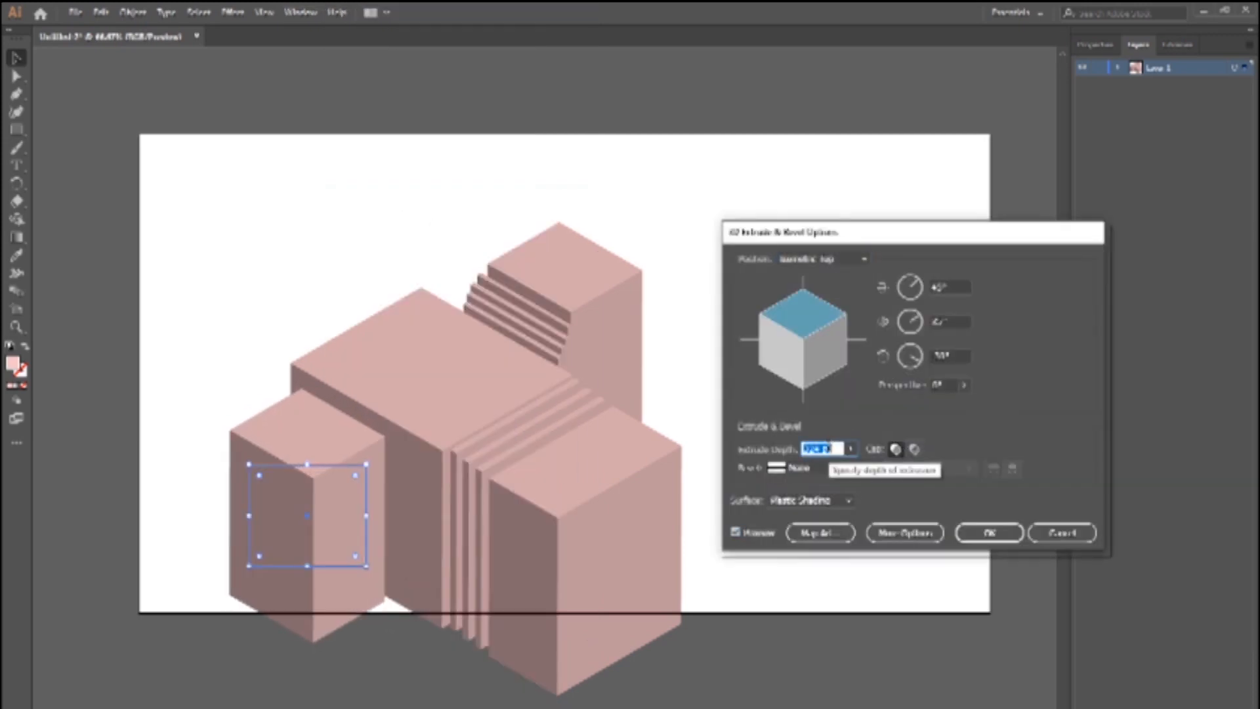
{"action": "key", "text": "shift+Down"}
{"action": "key", "text": "shift+Down"}
{"action": "key", "text": "shift+Down"}
{"action": "key", "text": "shift+Down"}
{"action": "key", "text": "shift+Down"}
{"action": "key", "text": "shift+Down"}
{"action": "key", "text": "shift+Down"}
{"action": "key", "text": "shift+Down"}
{"action": "key", "text": "shift+Down"}
{"action": "key", "text": "shift+Down"}
{"action": "key", "text": "shift+Down"}
{"action": "key", "text": "shift+Down"}
{"action": "key", "text": "shift+Down"}
{"action": "key", "text": "shift+Down"}
{"action": "key", "text": "shift+Down"}
{"action": "key", "text": "shift+Down"}
{"action": "key", "text": "shift+Down"}
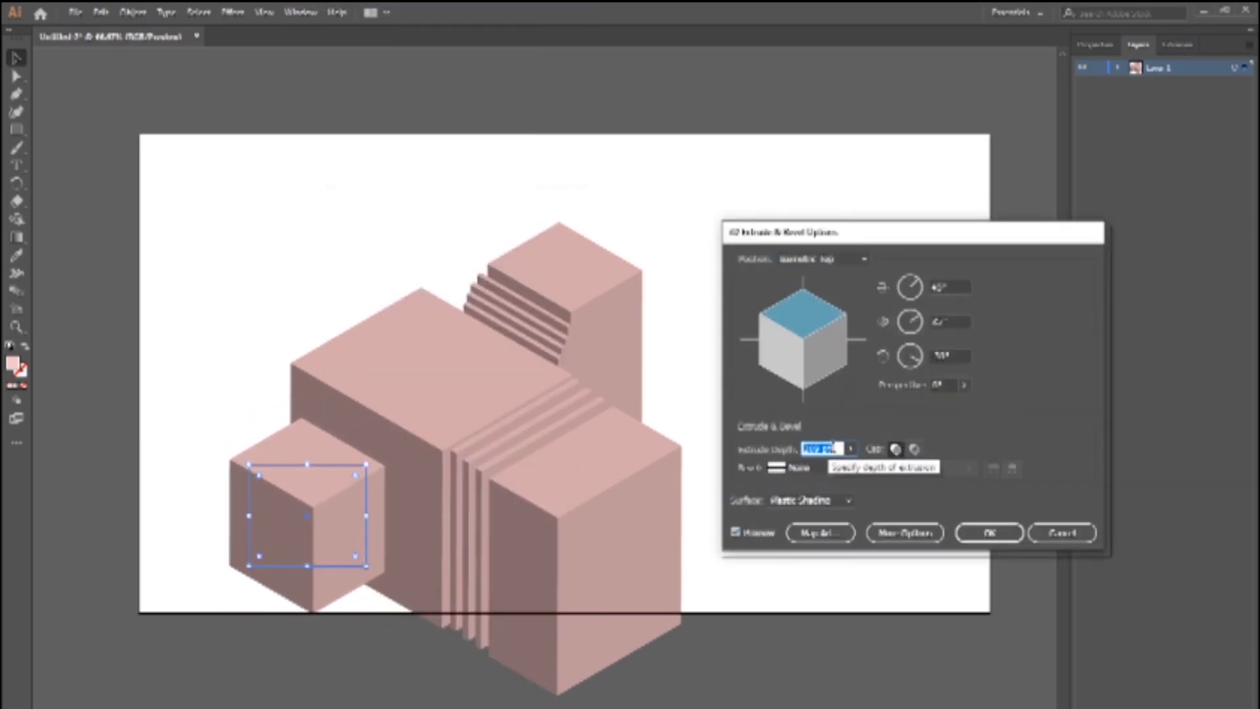
{"action": "left_click", "coordinate": [989, 532]}
- Shrink the shortened block copy and place it against the large block's left face
{"action": "left_click_drag", "start_coordinate": [326, 502], "coordinate": [348, 535]}
{"action": "key", "text": "ctrl+z"}
{"action": "left_click_drag", "start_coordinate": [354, 529], "coordinate": [350, 520]}
{"action": "left_click", "coordinate": [740, 360]}
- Save the document as an Adobe Illustrator file named Untitled-2 with the default options, and close the Appearance settings
{"action": "key", "text": "ctrl+shift+s"}
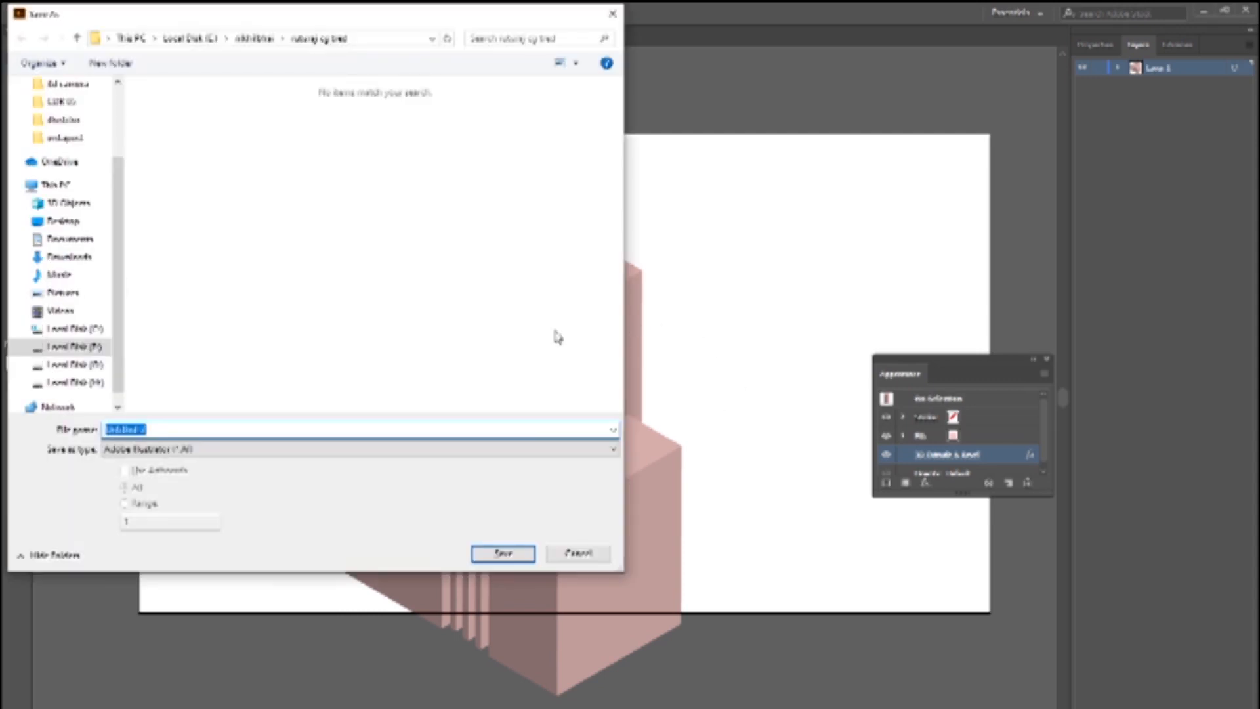
{"action": "double_click", "coordinate": [174, 263]}
{"action": "left_click", "coordinate": [503, 554]}
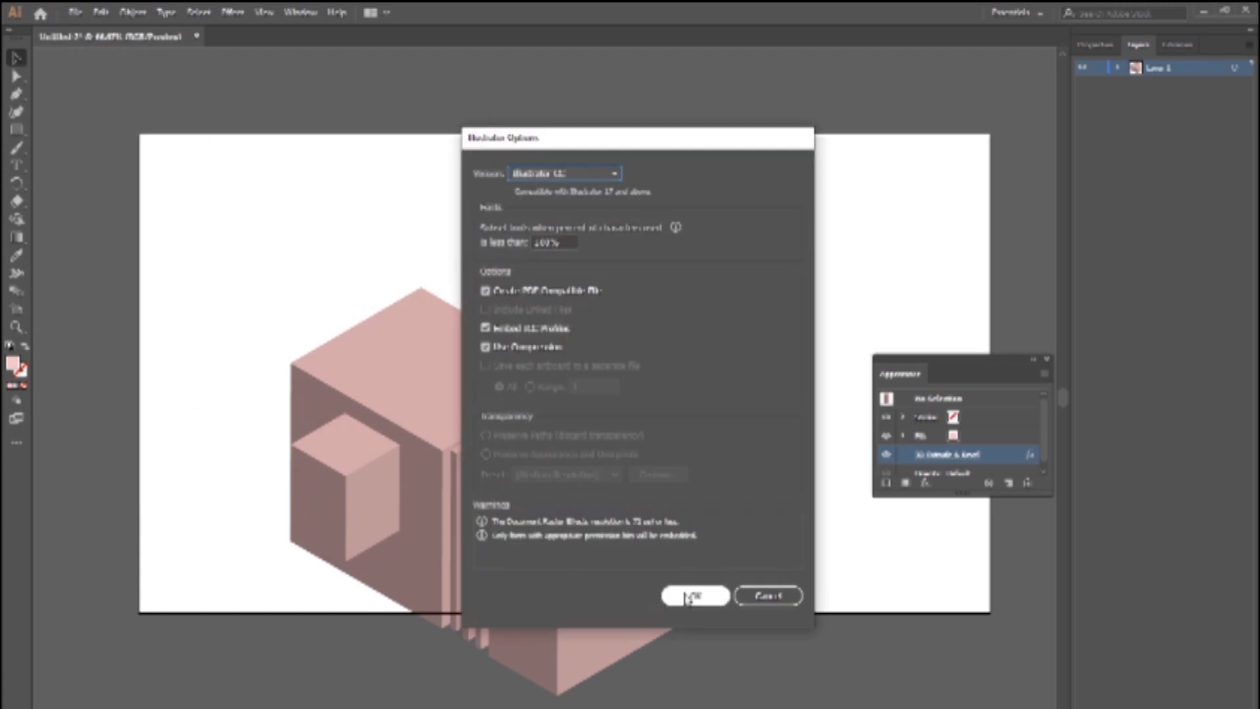
{"action": "key", "text": "Return"}
{"action": "left_click", "coordinate": [1048, 361]}
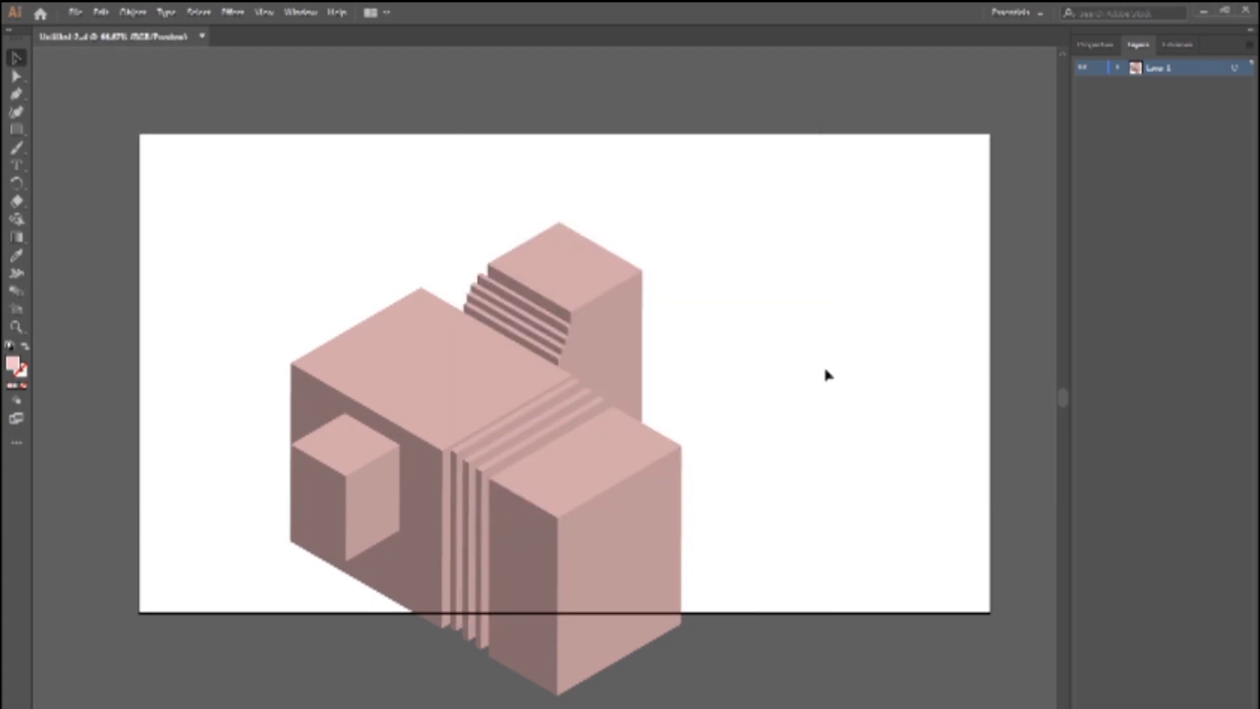
- Try to stretch the whole illustration wider and reduce its height
{"action": "left_click_drag", "start_coordinate": [243, 221], "coordinate": [742, 484]}
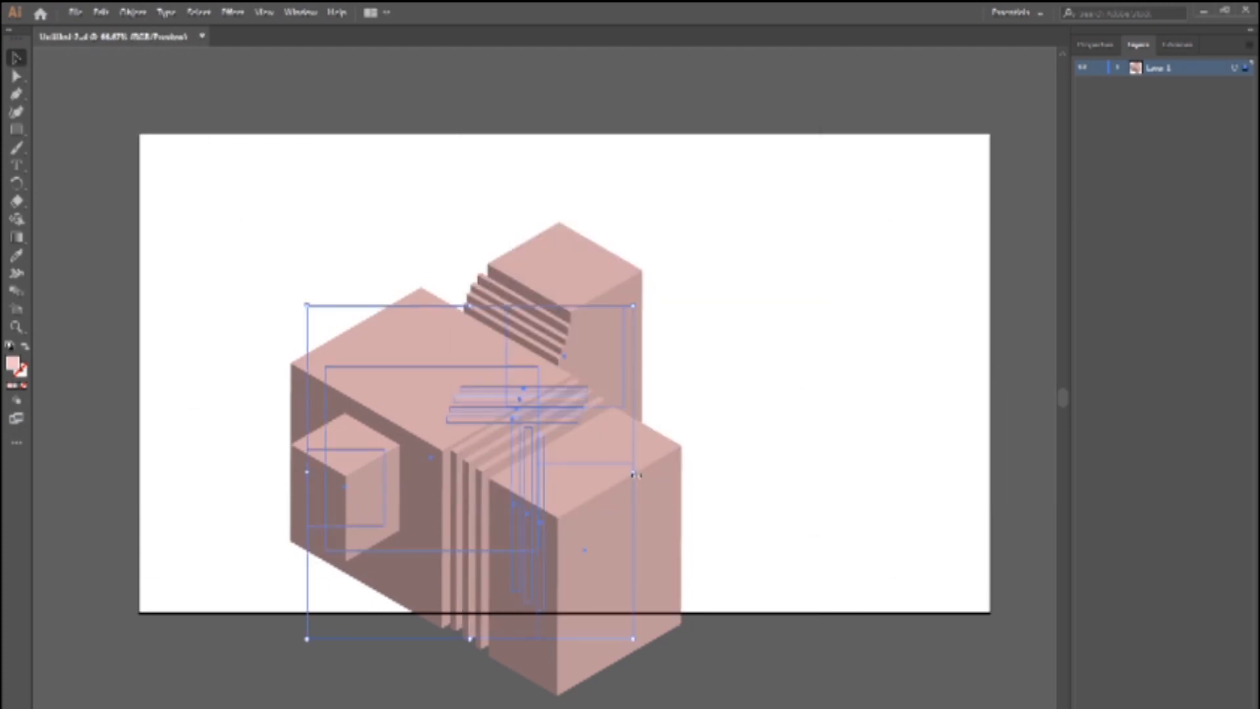
{"action": "left_click_drag", "start_coordinate": [633, 472], "coordinate": [730, 473]}
{"action": "left_click_drag", "start_coordinate": [518, 642], "coordinate": [520, 582]}
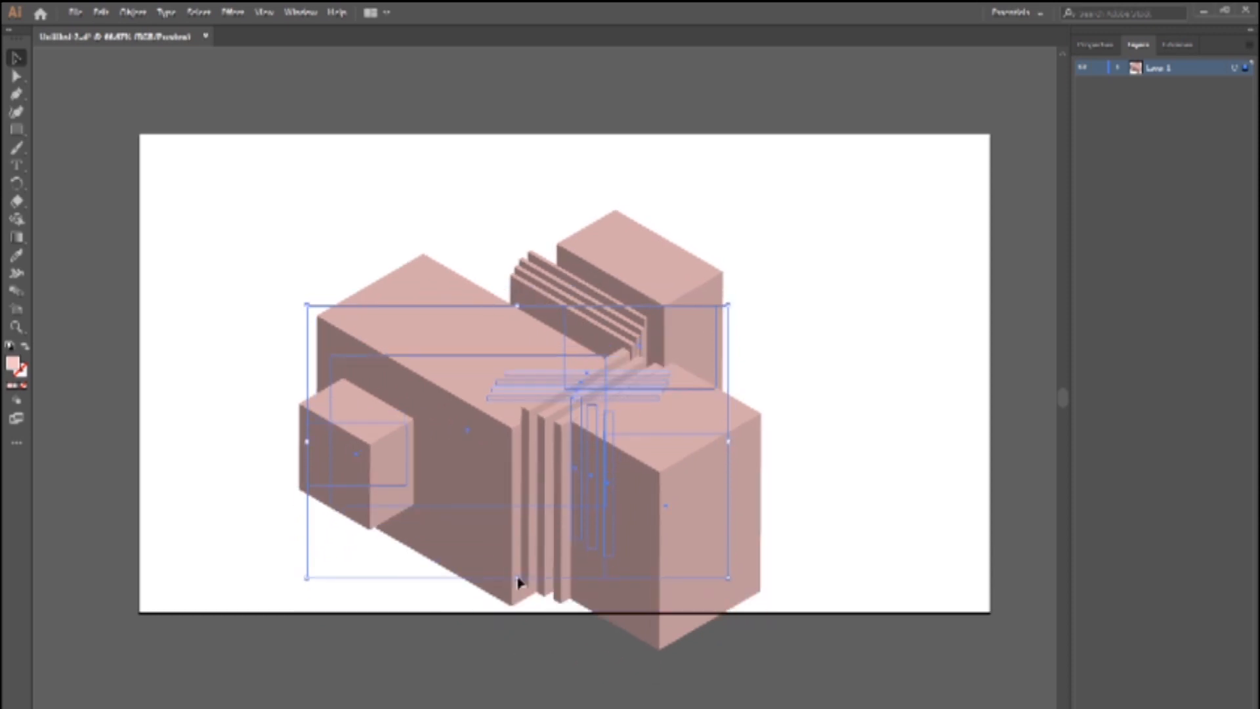
{"action": "key", "text": "ctrl+z"}
{"action": "key", "text": "ctrl+z"}
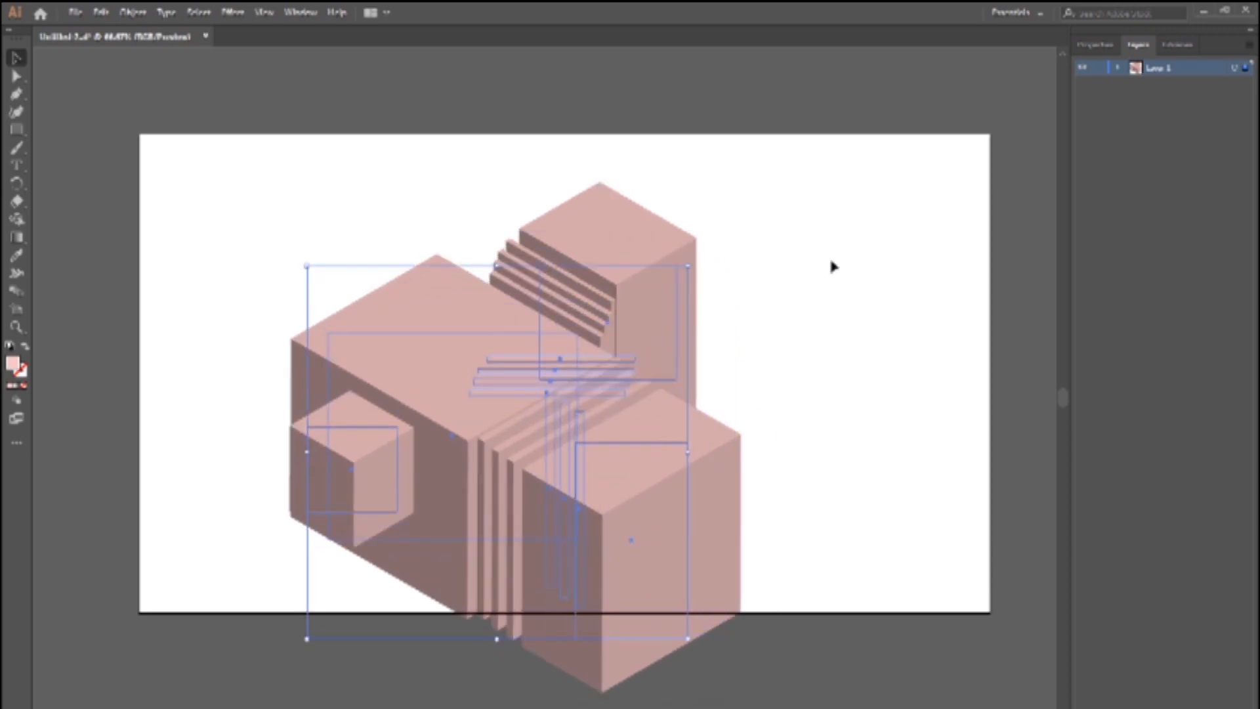
- Move the large block slightly up to line it up with the neighbouring vertical slabs
{"action": "left_click", "coordinate": [832, 266]}
{"action": "left_click", "coordinate": [543, 526]}
{"action": "left_click_drag", "start_coordinate": [453, 539], "coordinate": [453, 526]}
{"action": "key", "text": "ctrl+z"}
{"action": "left_click", "coordinate": [834, 362]}
{"action": "left_click_drag", "start_coordinate": [475, 389], "coordinate": [475, 383]}
{"action": "left_click", "coordinate": [779, 342]}
- Nudge the small block on the large block's left face up and slightly right
{"action": "left_click", "coordinate": [374, 452]}
{"action": "key", "text": "shift+Up"}
{"action": "key", "text": "shift+Up"}
{"action": "key", "text": "shift+Up"}
{"action": "key", "text": "Right"}
{"action": "key", "text": "Right"}
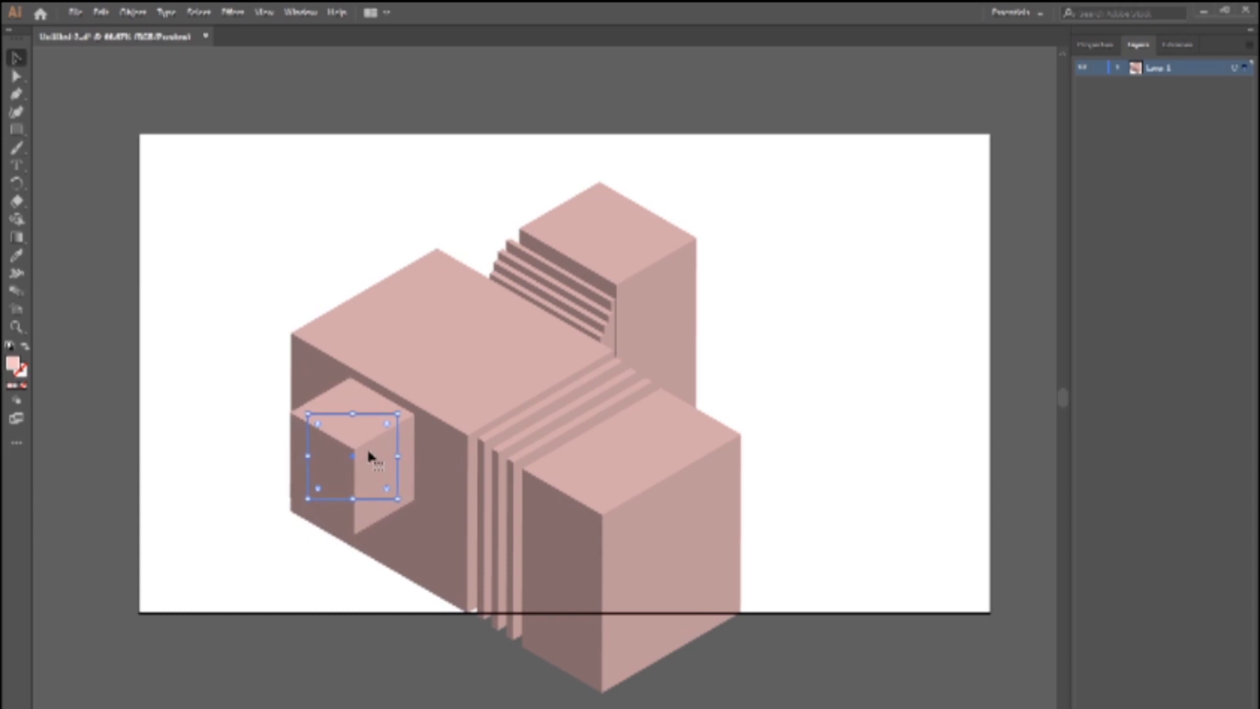
- Duplicate the small block onto the rear of the large block's top face and change the copy's 3D extrude depth
{"action": "left_click_drag", "start_coordinate": [363, 416], "coordinate": [444, 301]}
{"action": "left_click", "coordinate": [300, 12]}
{"action": "left_click", "coordinate": [410, 202]}
{"action": "left_click", "coordinate": [957, 460]}
{"action": "left_click_drag", "start_coordinate": [813, 474], "coordinate": [791, 473]}
{"action": "left_click", "coordinate": [989, 533]}
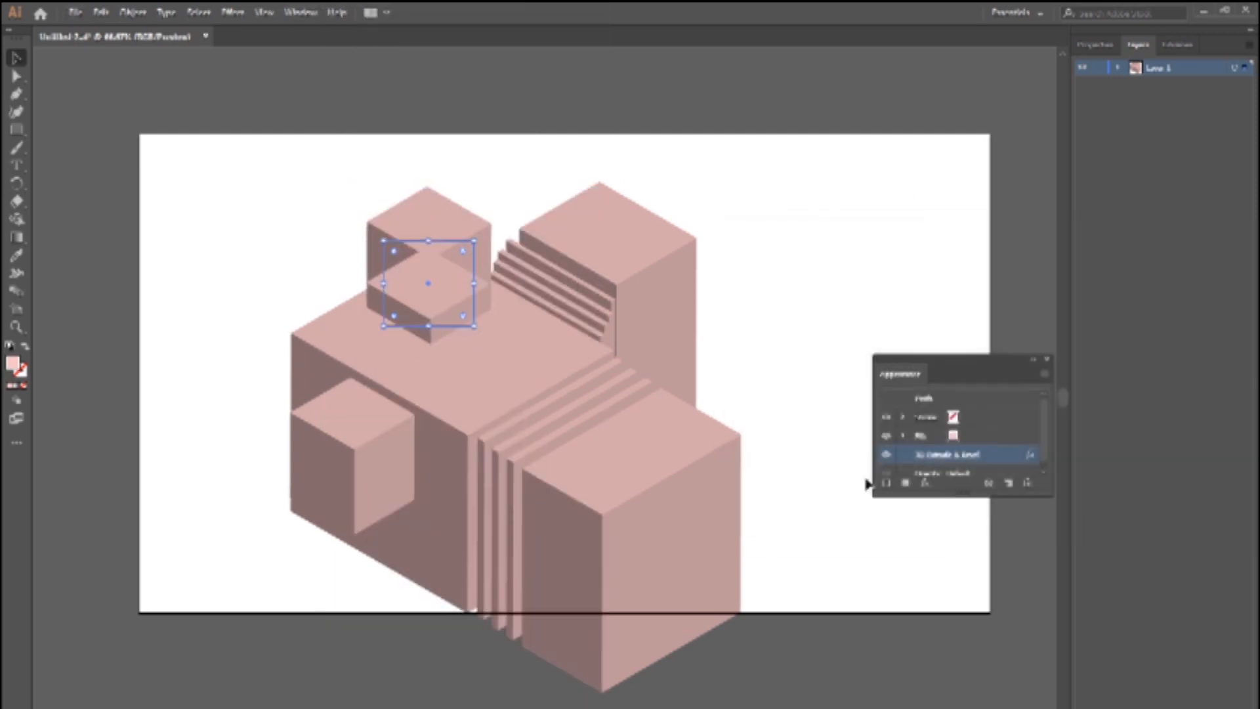
- Send the small block's copy backward in the stacking order and raise it above the small block
{"action": "key", "text": "ctrl+["}
{"action": "key", "text": "shift+Up"}
{"action": "key", "text": "shift+Up"}
{"action": "key", "text": "shift+Up"}
{"action": "key", "text": "shift+Up"}
{"action": "key", "text": "shift+Up"}
{"action": "key", "text": "shift+Up"}
{"action": "key", "text": "shift+Up"}
{"action": "key", "text": "shift+Up"}
{"action": "key", "text": "shift+Up"}
{"action": "key", "text": "shift+Up"}
{"action": "key", "text": "shift+Up"}
{"action": "key", "text": "shift+Up"}
{"action": "key", "text": "shift+Up"}
{"action": "key", "text": "shift+Up"}
{"action": "key", "text": "shift+Up"}
{"action": "key", "text": "shift+Up"}
{"action": "key", "text": "shift+Up"}
{"action": "key", "text": "shift+Up"}
{"action": "key", "text": "shift+Up"}
{"action": "key", "text": "shift+Up"}
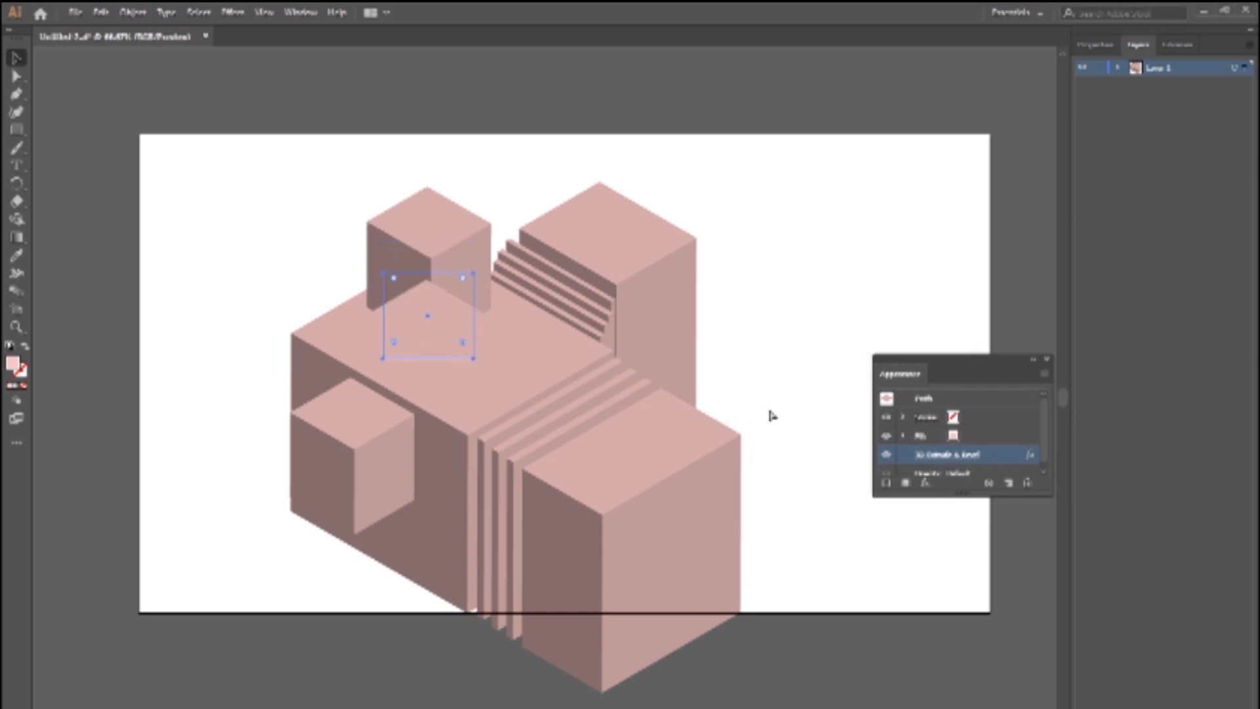
- Set the raised copy's 3D extrude depth to 7 pt to make it a thin slab
{"action": "left_click", "coordinate": [927, 456]}
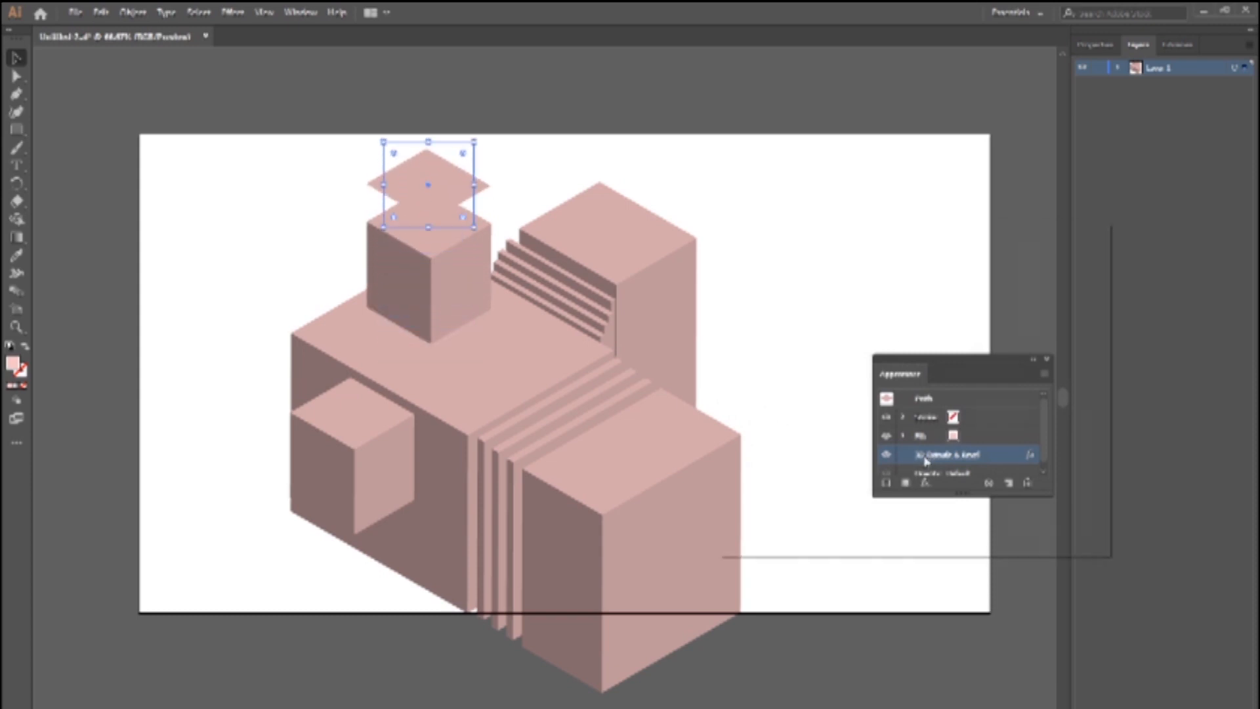
{"action": "left_click", "coordinate": [832, 447]}
{"action": "key", "text": "Up"}
{"action": "key", "text": "Up"}
{"action": "key", "text": "Up"}
{"action": "key", "text": "Up"}
{"action": "key", "text": "Up"}
{"action": "key", "text": "Up"}
{"action": "key", "text": "Up"}
{"action": "left_click", "coordinate": [978, 535]}
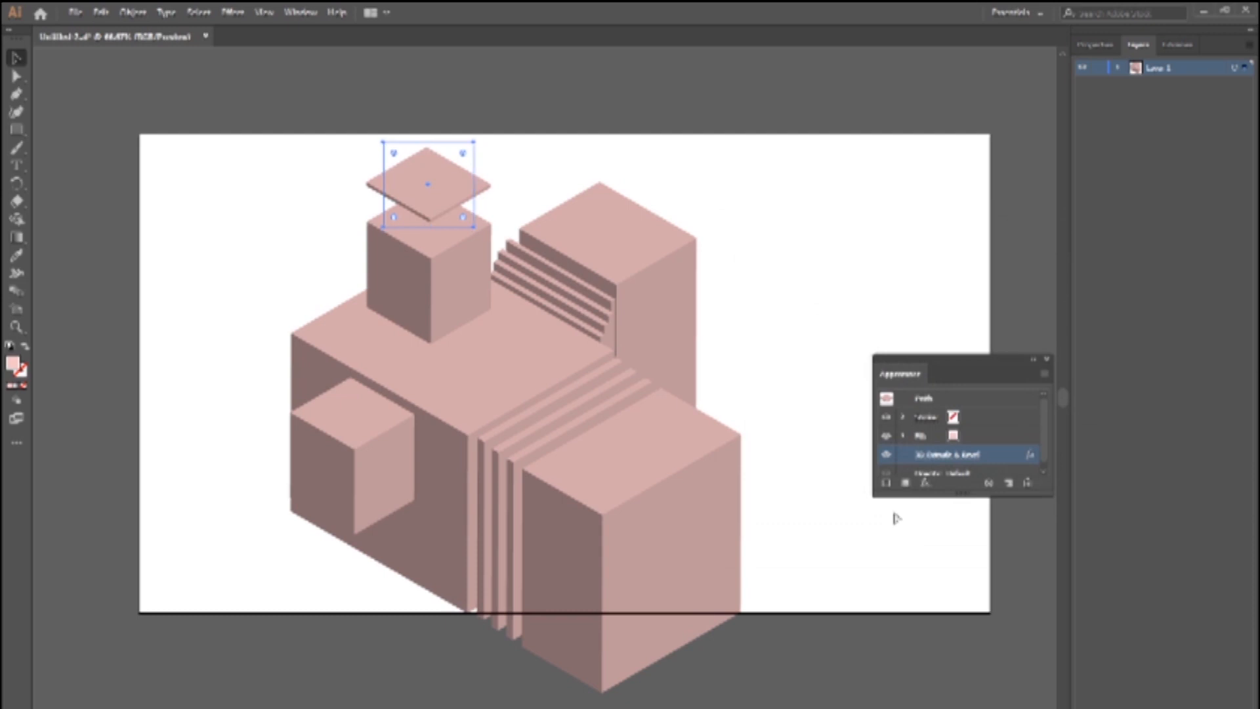
- Lower the thin slab to the base of the small top block and enlarge it slightly so its rim projects
{"action": "key", "text": "shift+Down"}
{"action": "key", "text": "shift+Down"}
{"action": "key", "text": "shift+Down"}
{"action": "key", "text": "shift+Down"}
{"action": "key", "text": "shift+Down"}
{"action": "key", "text": "shift+Down"}
{"action": "key", "text": "shift+Down"}
{"action": "key", "text": "shift+Down"}
{"action": "key", "text": "shift+Down"}
{"action": "key", "text": "shift+Down"}
{"action": "key", "text": "shift+Down"}
{"action": "key", "text": "shift+Down"}
{"action": "key", "text": "shift+Down"}
{"action": "key", "text": "shift+Down"}
{"action": "key", "text": "shift+Down"}
{"action": "key", "text": "shift+Down"}
{"action": "key", "text": "shift+Down"}
{"action": "key", "text": "shift+Down"}
{"action": "key", "text": "shift+Down"}
{"action": "key", "text": "shift+Down"}
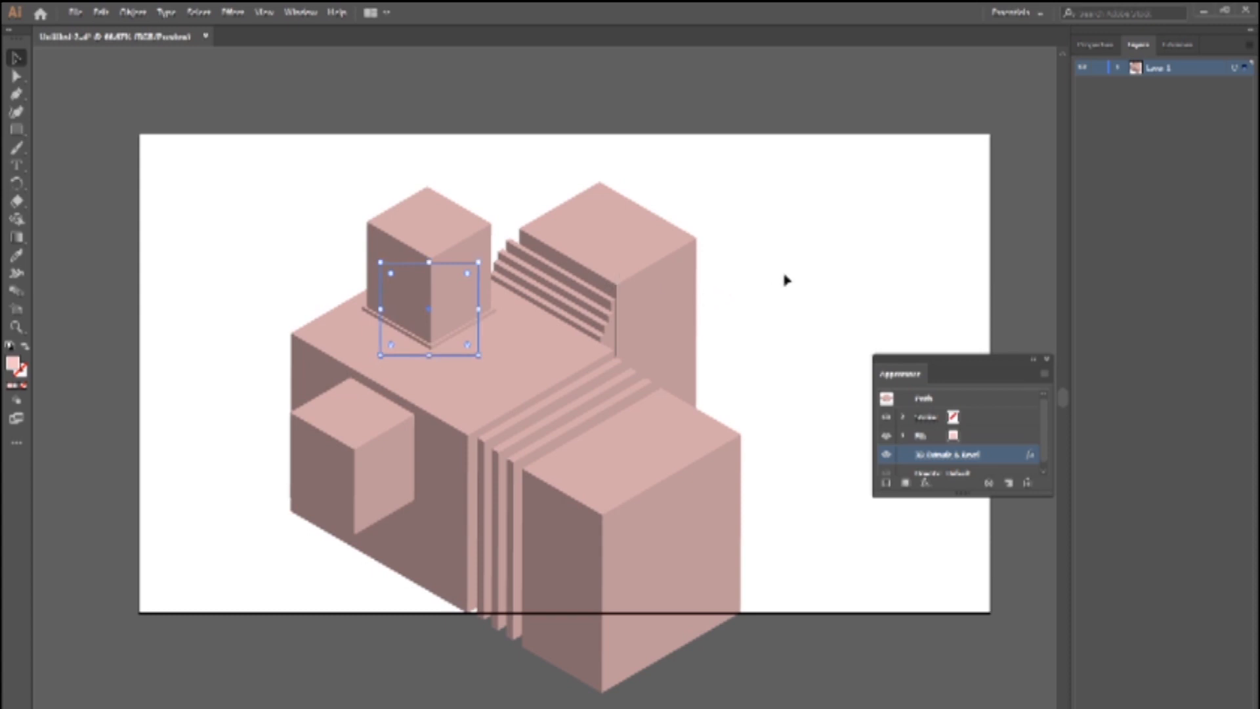
- Reshape the small block on the top face into a narrower rectangular block
{"action": "key", "text": "shift+Up"}
{"action": "key", "text": "shift+Up"}
{"action": "key", "text": "shift+Up"}
{"action": "key", "text": "shift+Up"}
{"action": "key", "text": "shift+Up"}
{"action": "key", "text": "shift+Up"}
{"action": "key", "text": "shift+Up"}
{"action": "key", "text": "shift+Up"}
{"action": "key", "text": "shift+Up"}
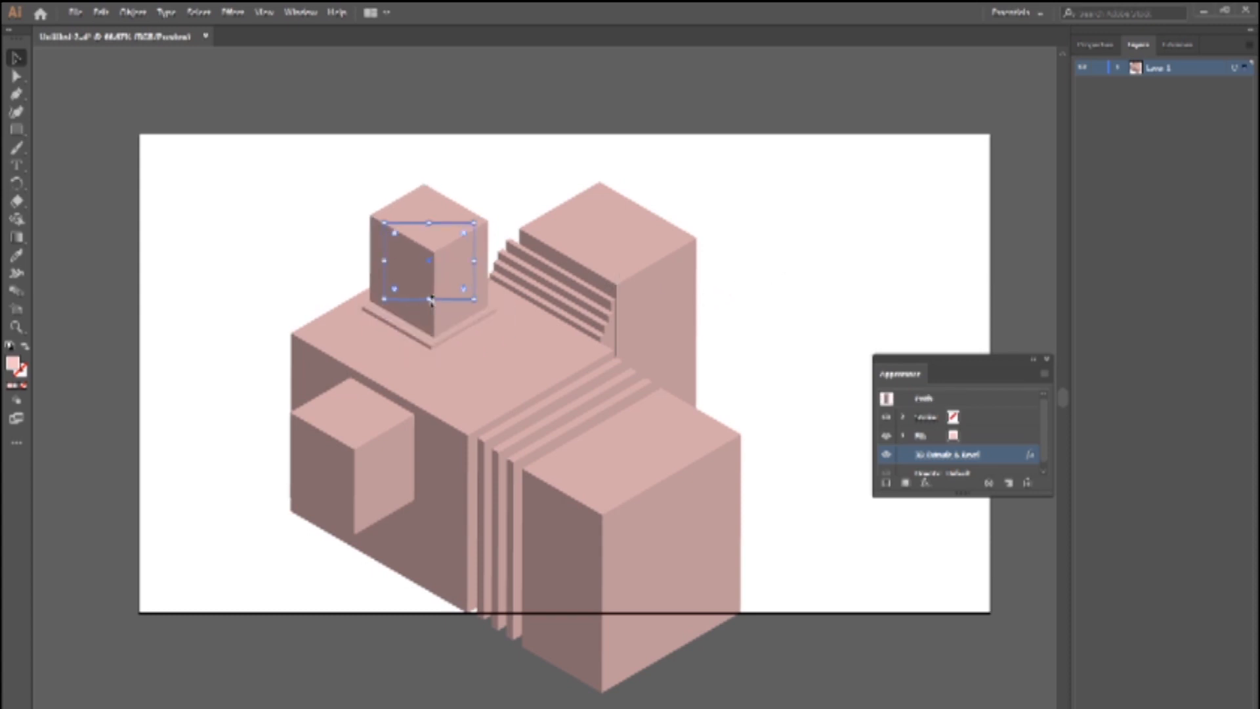
{"action": "left_click_drag", "start_coordinate": [431, 300], "coordinate": [432, 267]}
{"action": "key", "text": "ctrl+z"}
{"action": "left_click_drag", "start_coordinate": [475, 223], "coordinate": [437, 288]}
{"action": "key", "text": "ctrl+z"}
{"action": "left_click", "coordinate": [442, 333]}
{"action": "left_click", "coordinate": [431, 281]}
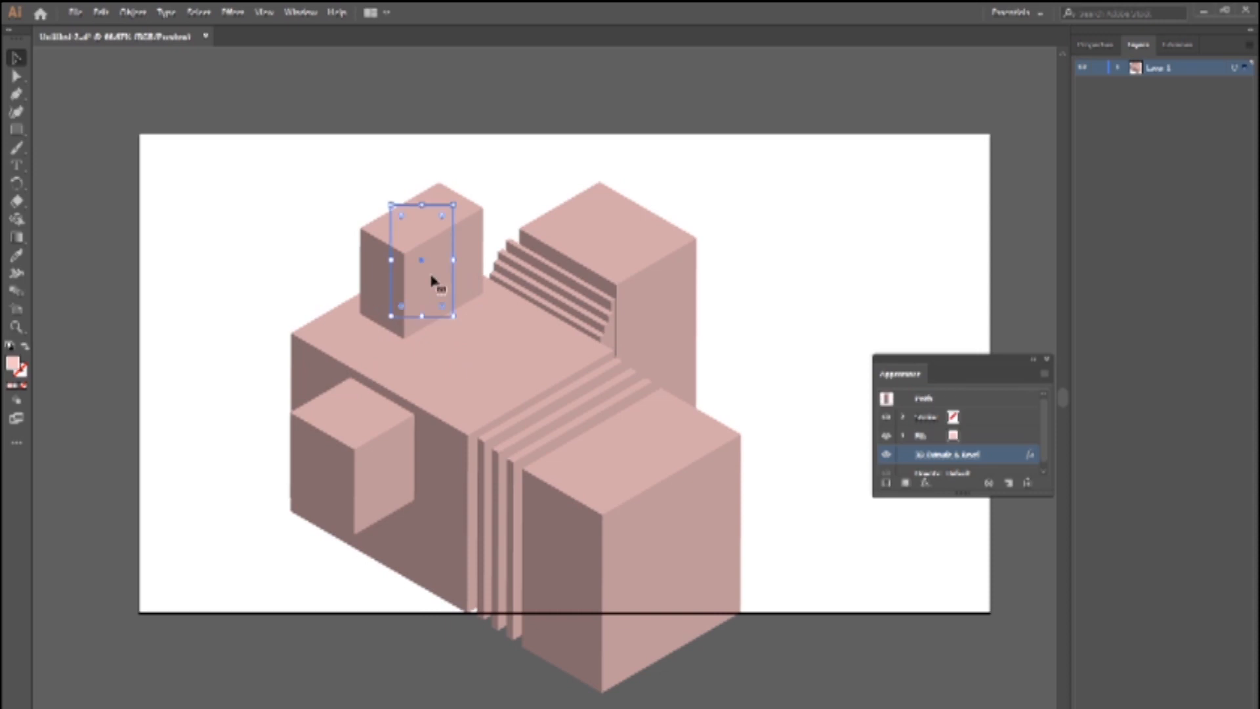
- Adjust the base slab's 3D extrusion and resize it to form a thin rim around the narrowed block
{"action": "left_click", "coordinate": [945, 454]}
{"action": "left_click", "coordinate": [736, 533]}
{"action": "double_click", "coordinate": [830, 448]}
{"action": "key", "text": "Return"}
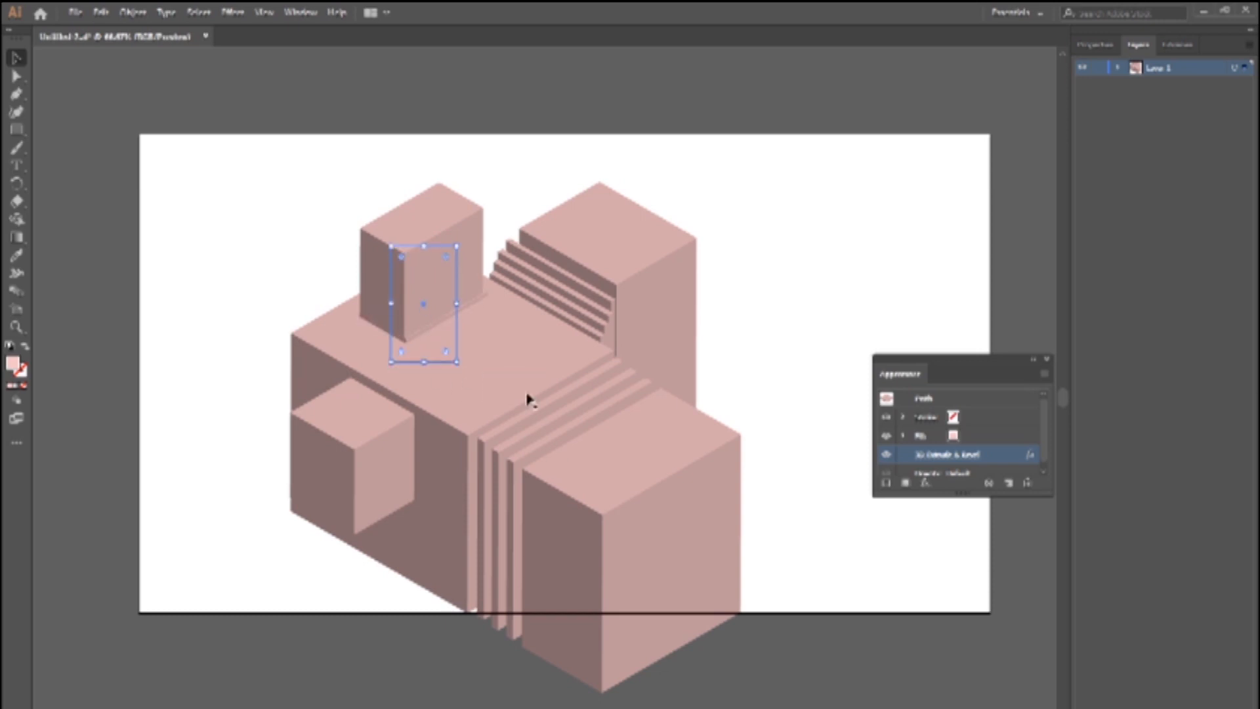
{"action": "left_click_drag", "start_coordinate": [456, 365], "coordinate": [458, 366]}
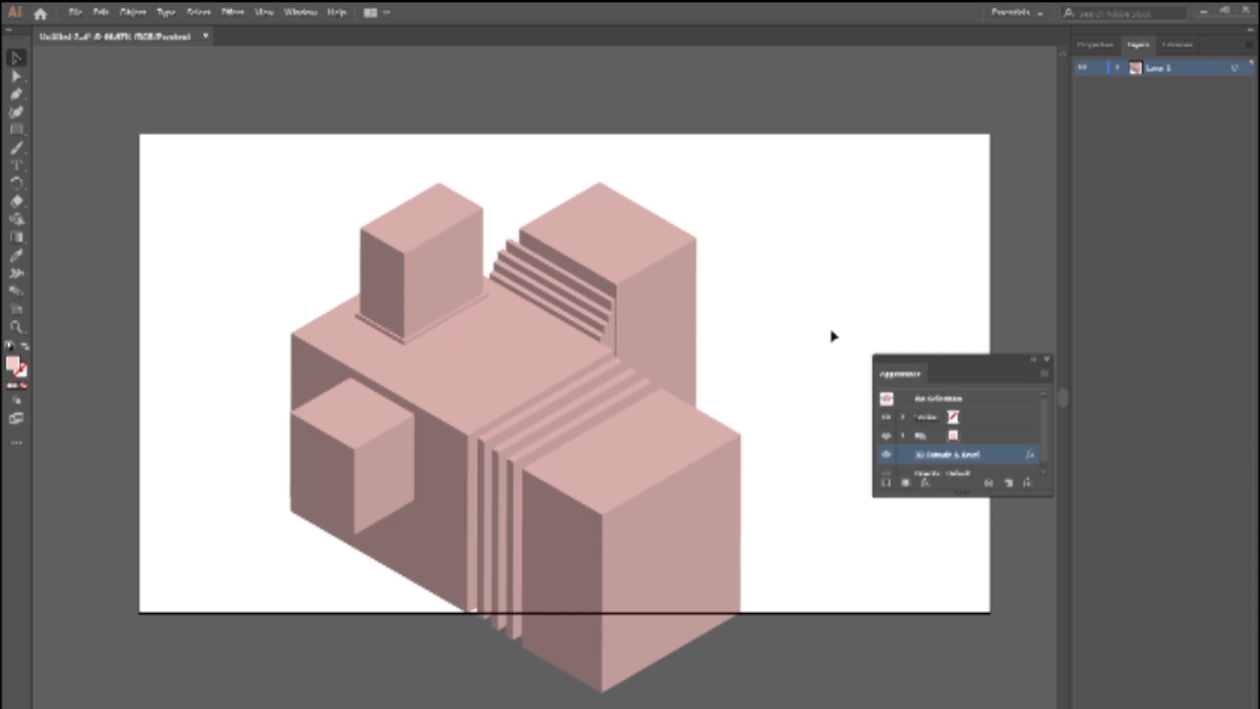
- Fill the narrow block on the top face with a light tan colour
{"action": "left_click", "coordinate": [471, 318]}
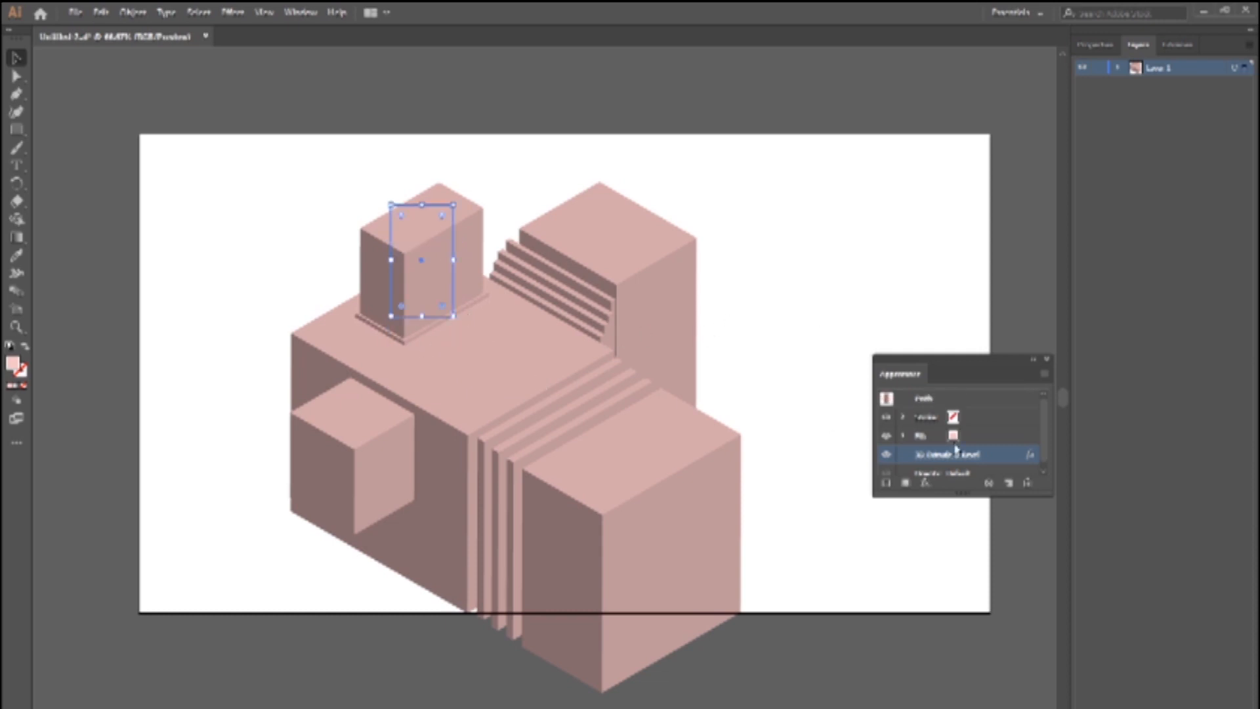
{"action": "left_click", "coordinate": [953, 435]}
{"action": "left_click", "coordinate": [860, 462]}
{"action": "left_click", "coordinate": [811, 530]}
{"action": "left_click", "coordinate": [971, 527]}
{"action": "left_click", "coordinate": [953, 438]}
{"action": "double_click", "coordinate": [14, 364]}
{"action": "left_click_drag", "start_coordinate": [650, 449], "coordinate": [650, 459]}
{"action": "left_click_drag", "start_coordinate": [540, 297], "coordinate": [518, 293]}
{"action": "left_click_drag", "start_coordinate": [650, 460], "coordinate": [653, 467]}
{"action": "left_click", "coordinate": [767, 294]}
{"action": "left_click", "coordinate": [796, 302]}
{"action": "left_click", "coordinate": [413, 330]}
{"action": "double_click", "coordinate": [13, 363]}
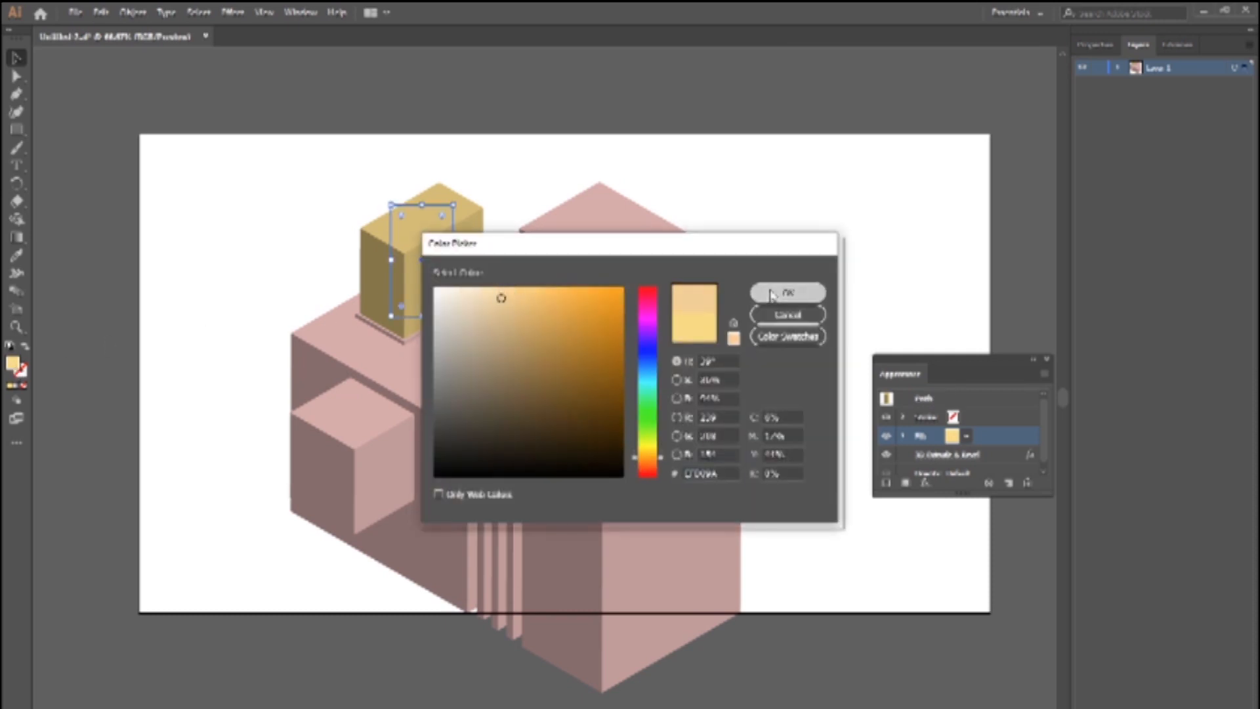
{"action": "left_click", "coordinate": [777, 289]}
- Fill the thin slab under the tan block with bright blue
{"action": "double_click", "coordinate": [14, 364]}
{"action": "left_click", "coordinate": [645, 367]}
{"action": "left_click", "coordinate": [588, 300]}
{"action": "left_click", "coordinate": [788, 292]}
{"action": "left_click", "coordinate": [767, 311]}
- Duplicate the blue slab onto the top of the tan block and bring the copy to the front
{"action": "left_click", "coordinate": [406, 342]}
{"action": "left_click_drag", "start_coordinate": [406, 343], "coordinate": [407, 263]}
{"action": "key", "text": "ctrl+shift+bracketright"}
{"action": "key", "text": "Up"}
{"action": "key", "text": "Up"}
{"action": "key", "text": "Up"}
{"action": "key", "text": "Up"}
{"action": "key", "text": "Left"}
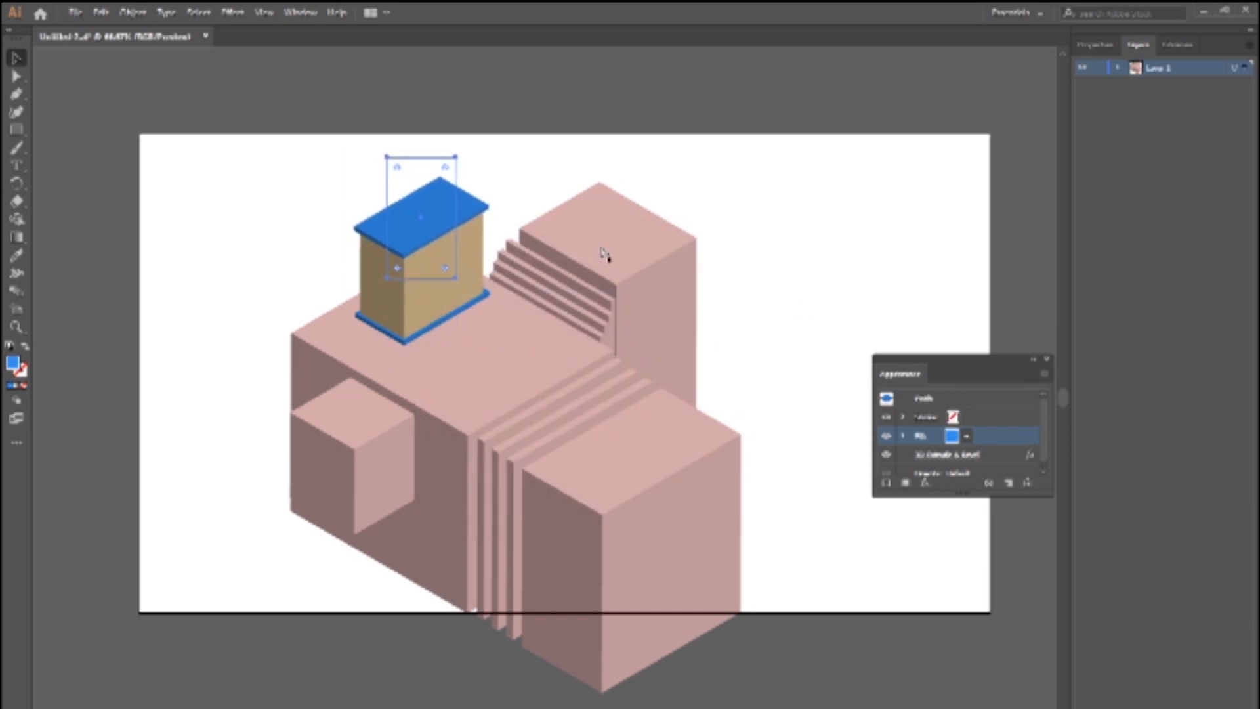
- Fine-tune the blue top slab's vertical position so it caps the tan block
{"action": "key", "text": "Down"}
{"action": "key", "text": "Down"}
{"action": "key", "text": "Down"}
{"action": "key", "text": "Up"}
{"action": "key", "text": "Up"}
{"action": "key", "text": "Up"}
{"action": "key", "text": "Up"}
{"action": "key", "text": "Up"}
{"action": "key", "text": "Down"}
- Switch the blue top slab's 3D extrusion to a hollow appearance so it forms an open frame
{"action": "left_click", "coordinate": [936, 454]}
{"action": "left_click", "coordinate": [914, 449]}
{"action": "left_click", "coordinate": [736, 532]}
{"action": "left_click", "coordinate": [828, 449]}
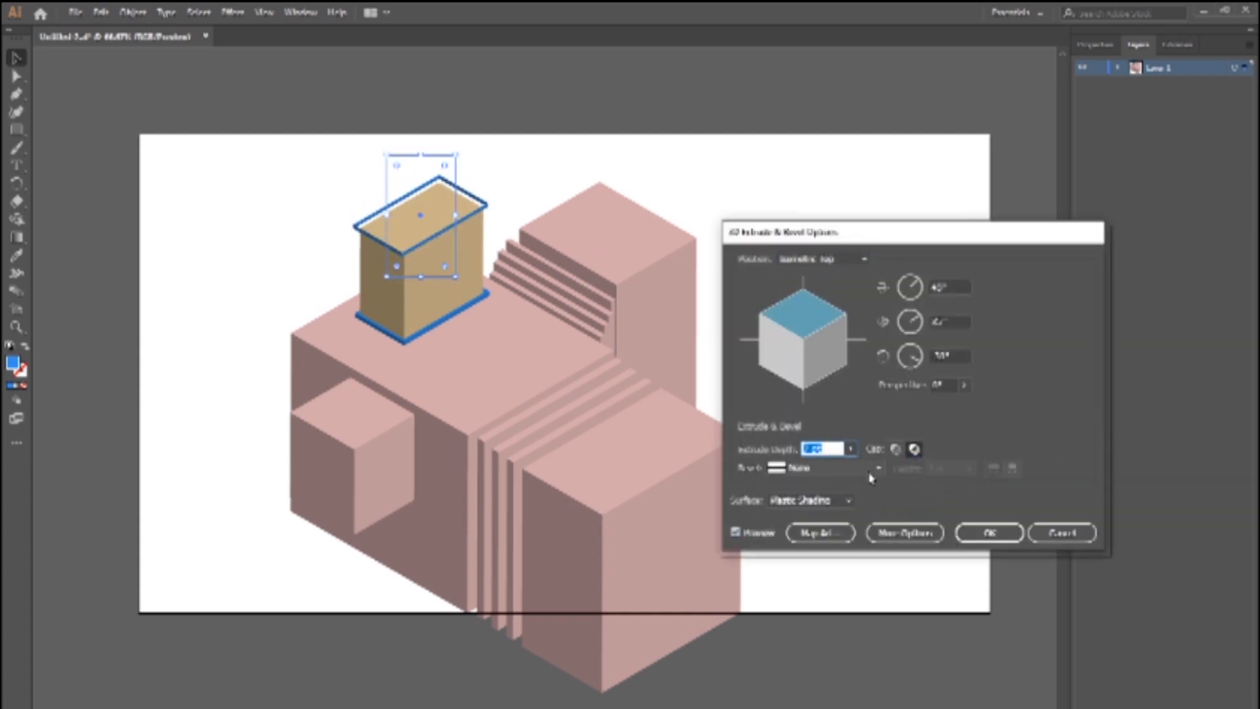
- Apply a Tall-Round bevel to the blue top frame
{"action": "left_click", "coordinate": [860, 468]}
{"action": "left_click", "coordinate": [828, 650]}
{"action": "left_click", "coordinate": [948, 467]}
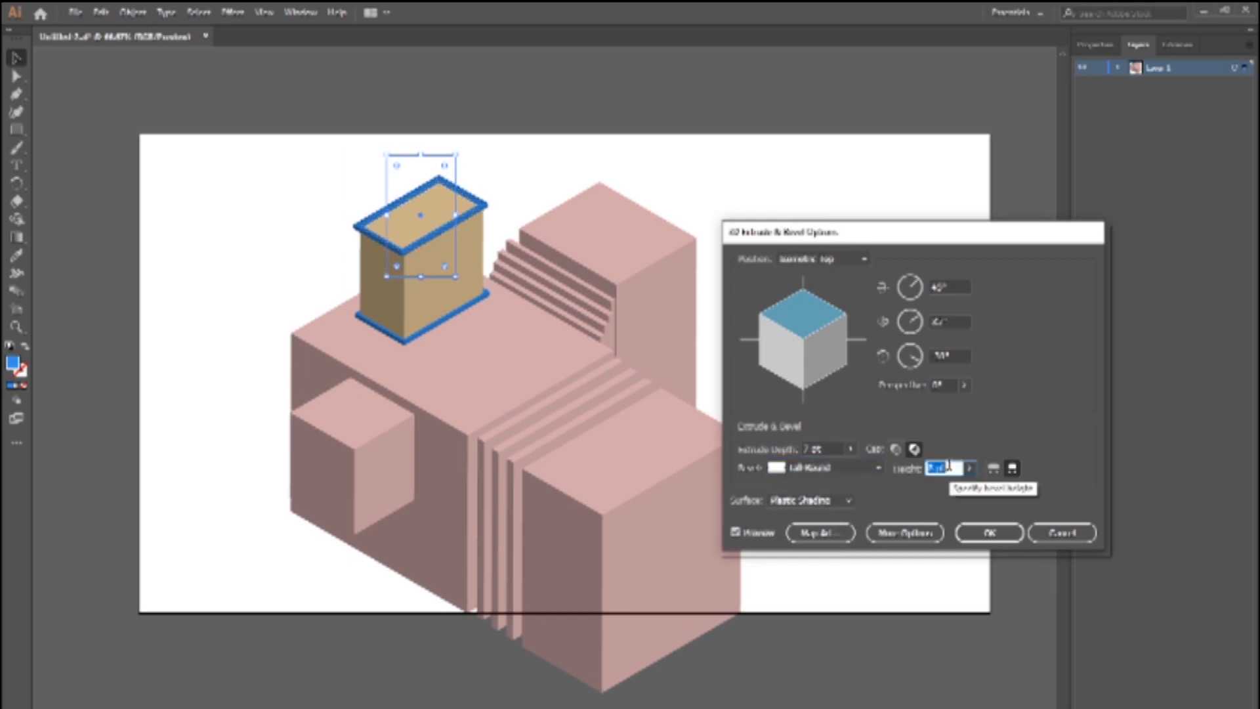
{"action": "left_click", "coordinate": [989, 533]}
{"action": "left_click", "coordinate": [758, 343]}
- Increase the blue top frame's 3D extrude depth to make the rim thicker
{"action": "left_click", "coordinate": [438, 234]}
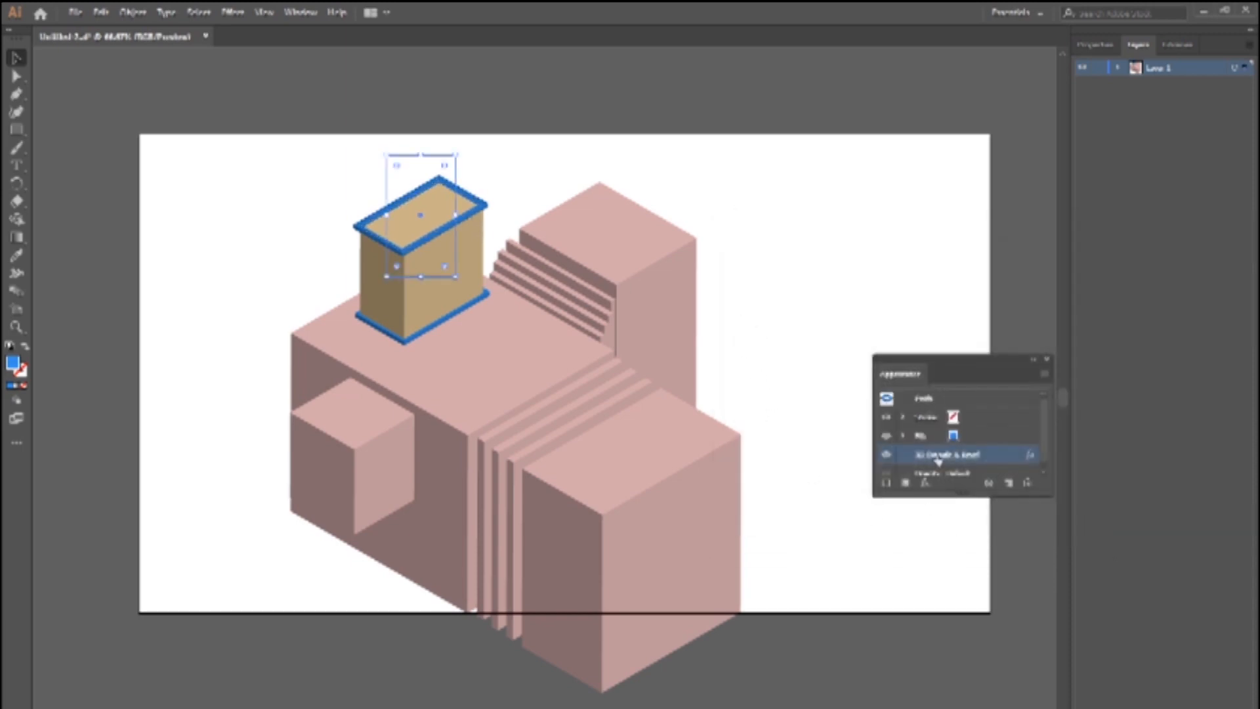
{"action": "left_click", "coordinate": [938, 456]}
{"action": "left_click", "coordinate": [827, 448]}
{"action": "left_click", "coordinate": [756, 533]}
{"action": "left_click", "coordinate": [825, 448]}
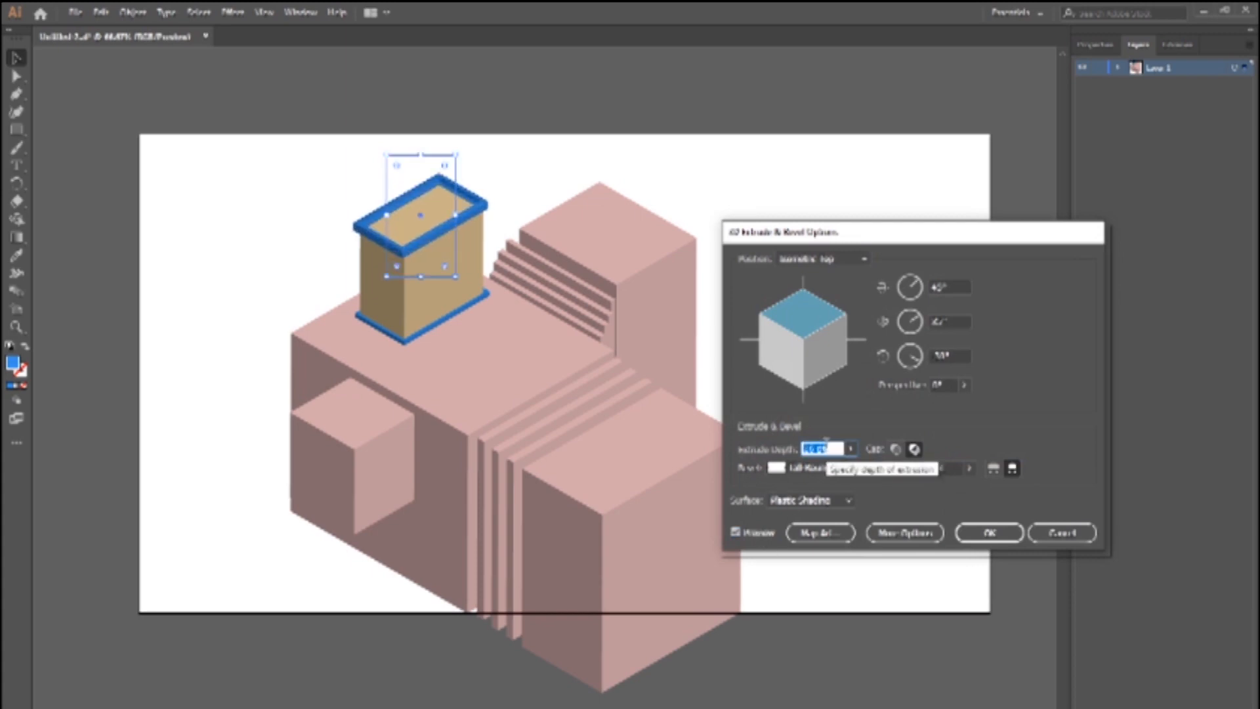
{"action": "key", "text": "Return"}
{"action": "left_click", "coordinate": [785, 365]}
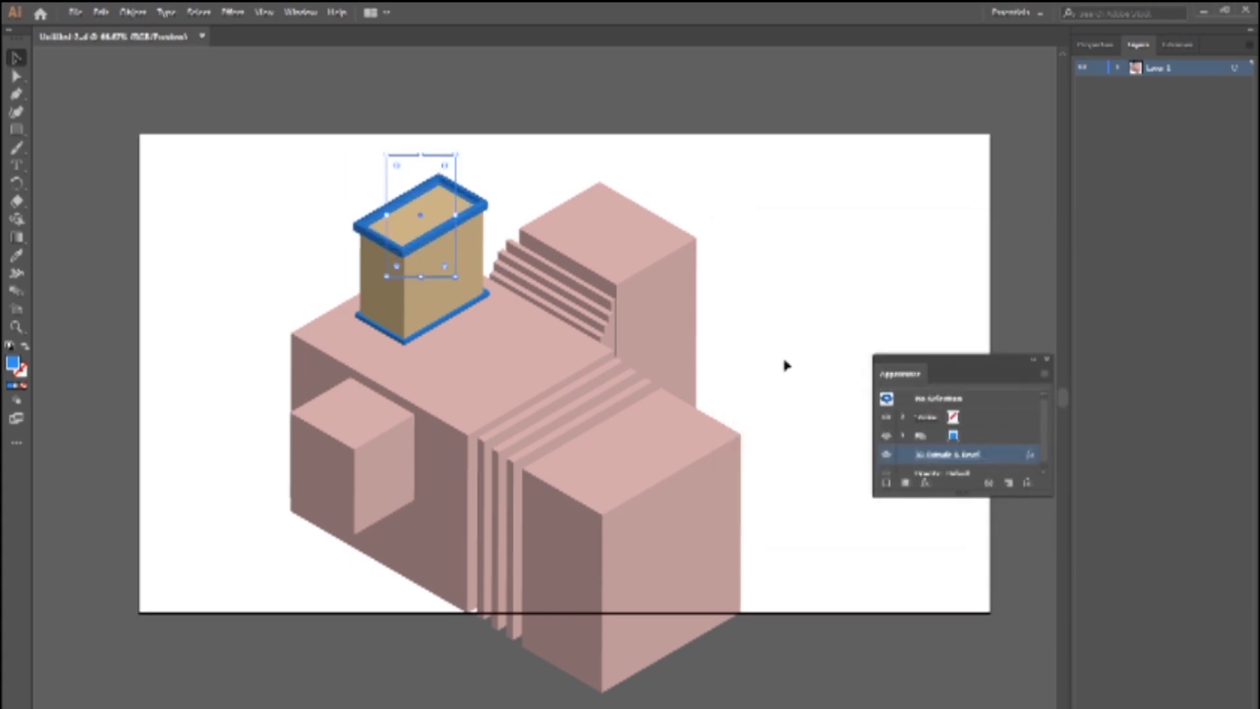
- Change the large block's fill to a more saturated pink
{"action": "left_click", "coordinate": [669, 410]}
{"action": "double_click", "coordinate": [12, 364]}
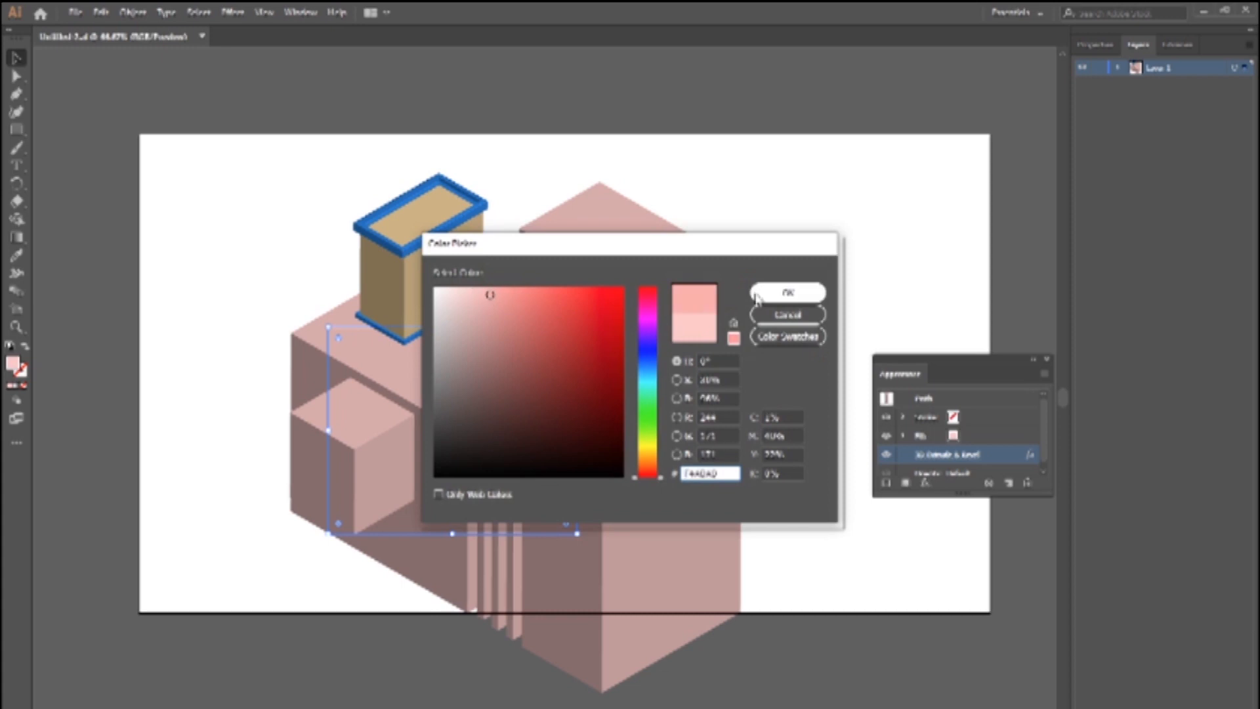
{"action": "left_click", "coordinate": [788, 292]}
- Copy the large block's new pink onto the rear block and the front block with the Eyedropper
{"action": "left_click", "coordinate": [642, 332]}
{"action": "left_click", "coordinate": [16, 255]}
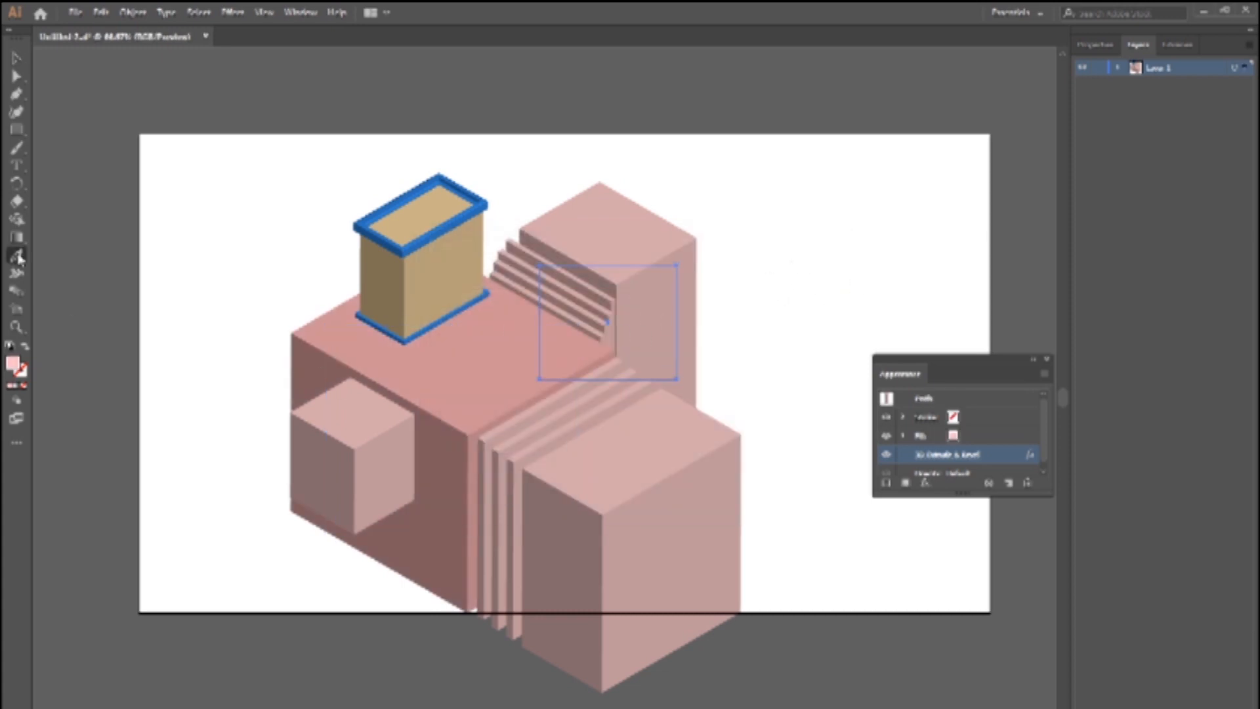
{"action": "left_click", "coordinate": [345, 345]}
{"action": "left_click", "coordinate": [17, 59]}
{"action": "left_click", "coordinate": [784, 364]}
{"action": "left_click", "coordinate": [654, 493]}
{"action": "left_click", "coordinate": [16, 255]}
{"action": "left_click", "coordinate": [329, 345]}
{"action": "left_click", "coordinate": [17, 59]}
- Apply the new pink to the stepped slabs by sampling the rear block's colour
{"action": "left_click", "coordinate": [561, 297]}
{"action": "left_click", "coordinate": [757, 253]}
{"action": "left_click", "coordinate": [586, 284]}
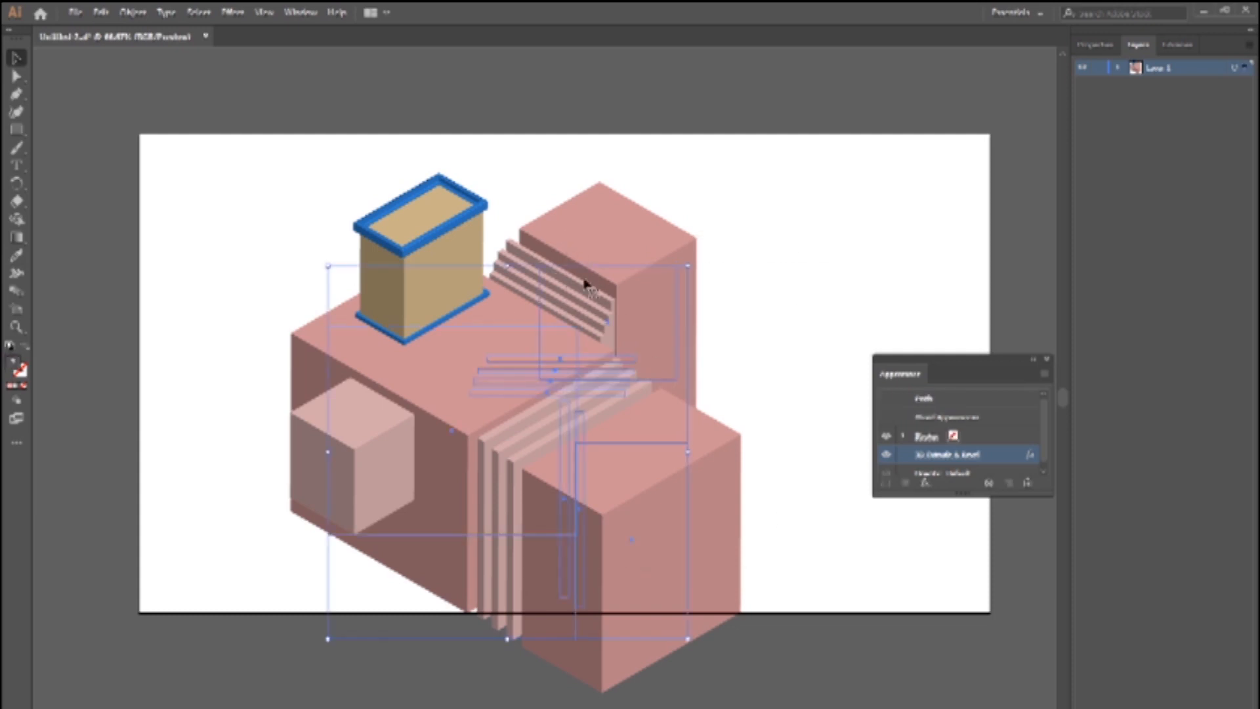
{"action": "left_click", "coordinate": [16, 256]}
{"action": "left_click", "coordinate": [590, 224]}
{"action": "left_click", "coordinate": [16, 58]}
{"action": "left_click", "coordinate": [265, 348]}
- Apply the new pink to the remaining vertical slab and the small block on the large block's left face
{"action": "left_click_drag", "start_coordinate": [844, 502], "coordinate": [195, 412]}
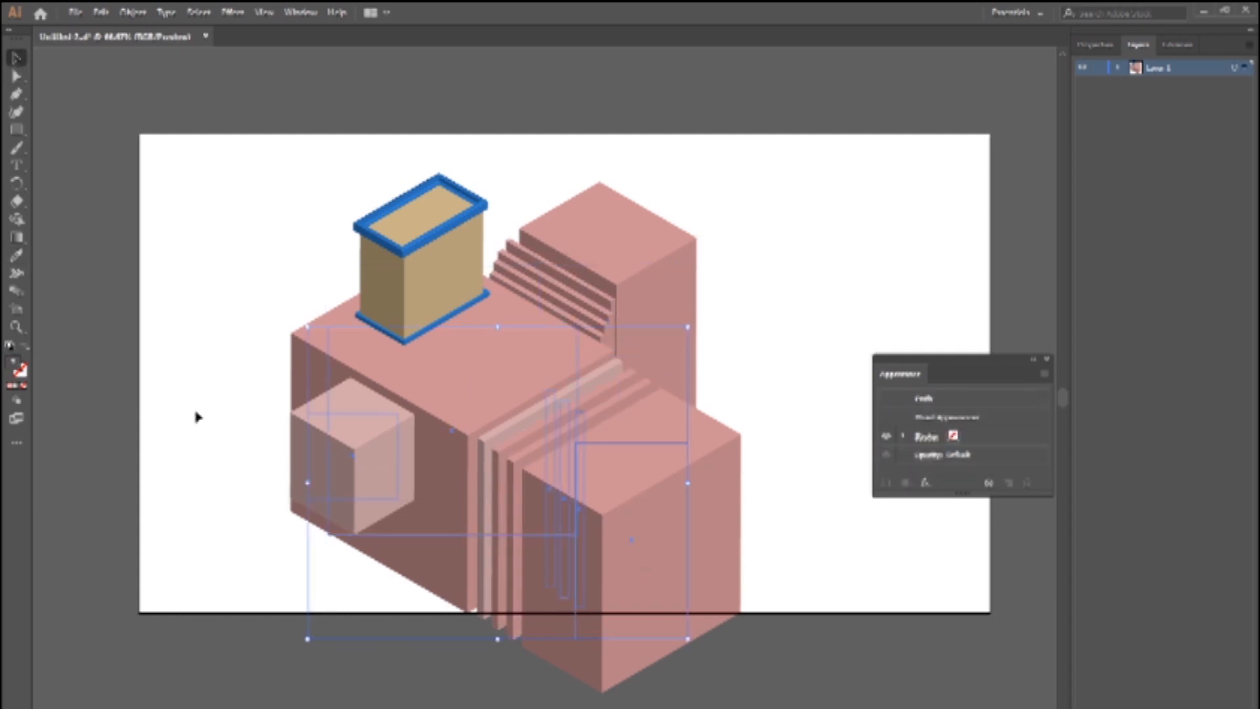
{"action": "left_click", "coordinate": [17, 255]}
{"action": "left_click", "coordinate": [499, 393]}
{"action": "left_click", "coordinate": [17, 58]}
{"action": "left_click", "coordinate": [121, 112]}
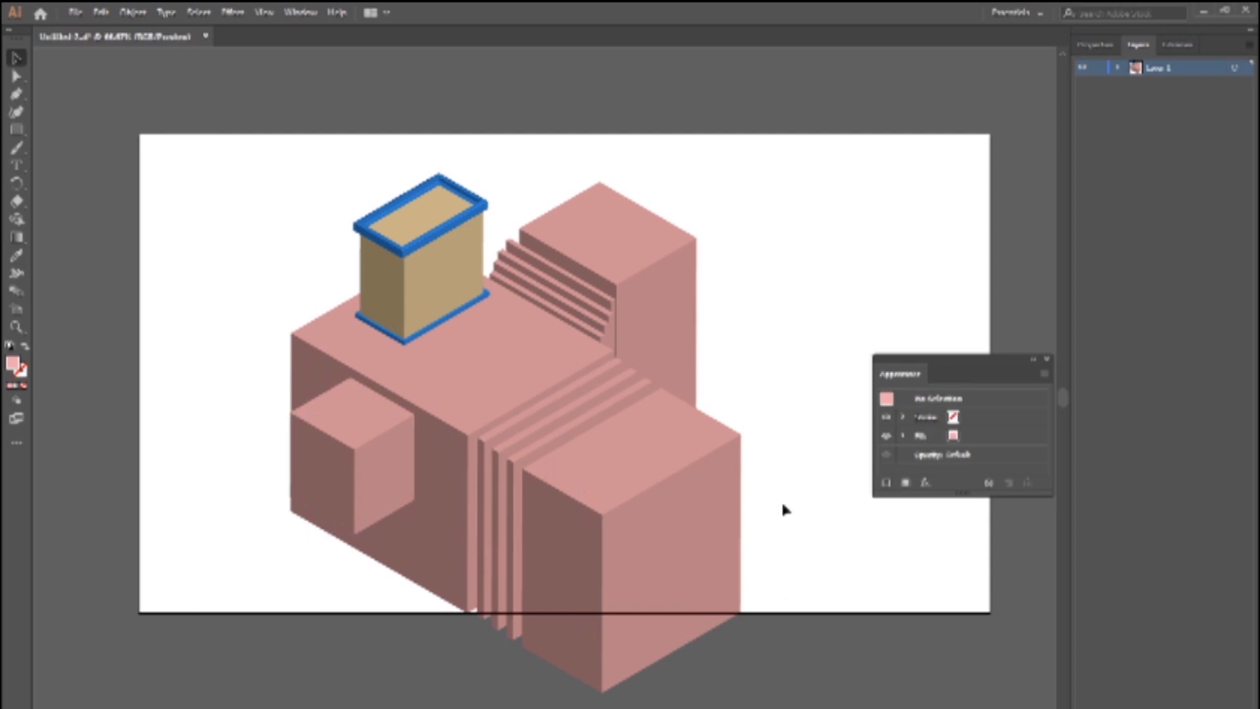
- Draw a blue house-shaped pentagon with the Pen tool in the empty area beside the tan block
{"action": "left_click", "coordinate": [433, 269]}
{"action": "left_click", "coordinate": [239, 265]}
{"action": "left_click", "coordinate": [17, 95]}
{"action": "left_click", "coordinate": [187, 197]}
{"action": "left_click", "coordinate": [187, 288]}
{"action": "left_click", "coordinate": [269, 287]}
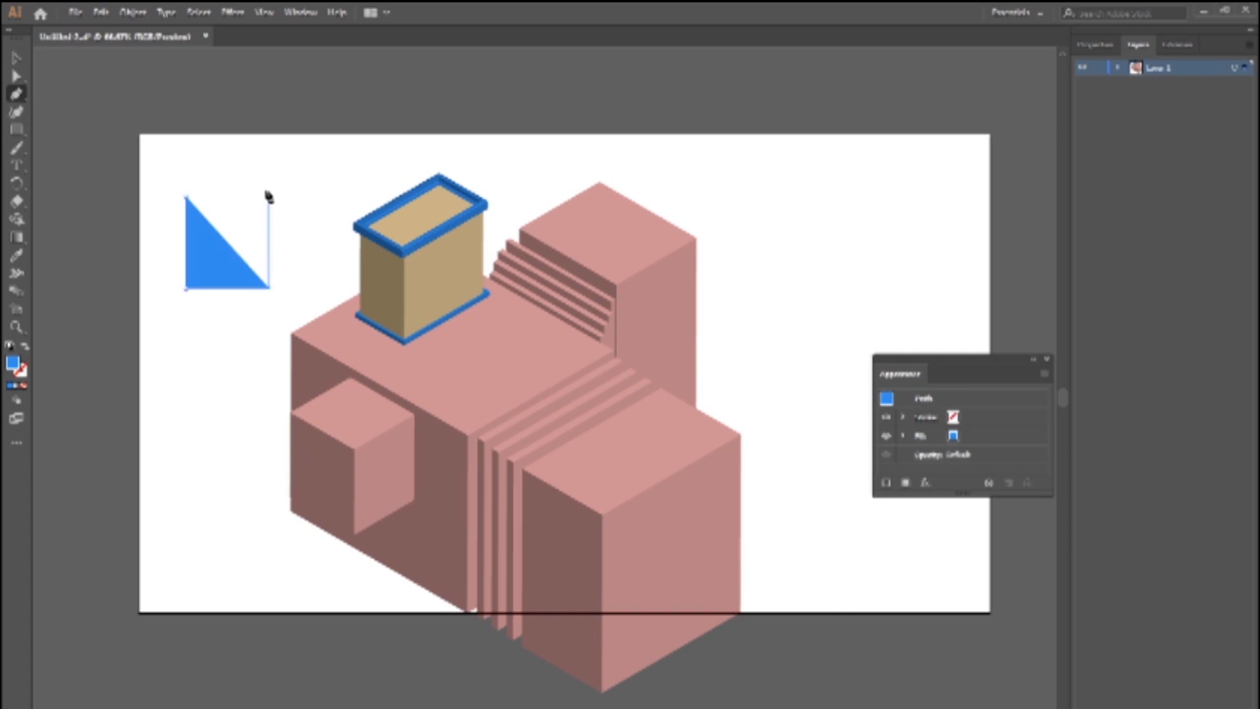
{"action": "left_click", "coordinate": [269, 197]}
{"action": "left_click", "coordinate": [225, 154]}
{"action": "left_click", "coordinate": [185, 196]}
{"action": "key", "text": "v"}
- Raise the pentagon's upper anchor points slightly with Direct Selection and select the whole shape
{"action": "left_click", "coordinate": [16, 76]}
{"action": "left_click_drag", "start_coordinate": [197, 131], "coordinate": [237, 159]}
{"action": "left_click", "coordinate": [240, 177]}
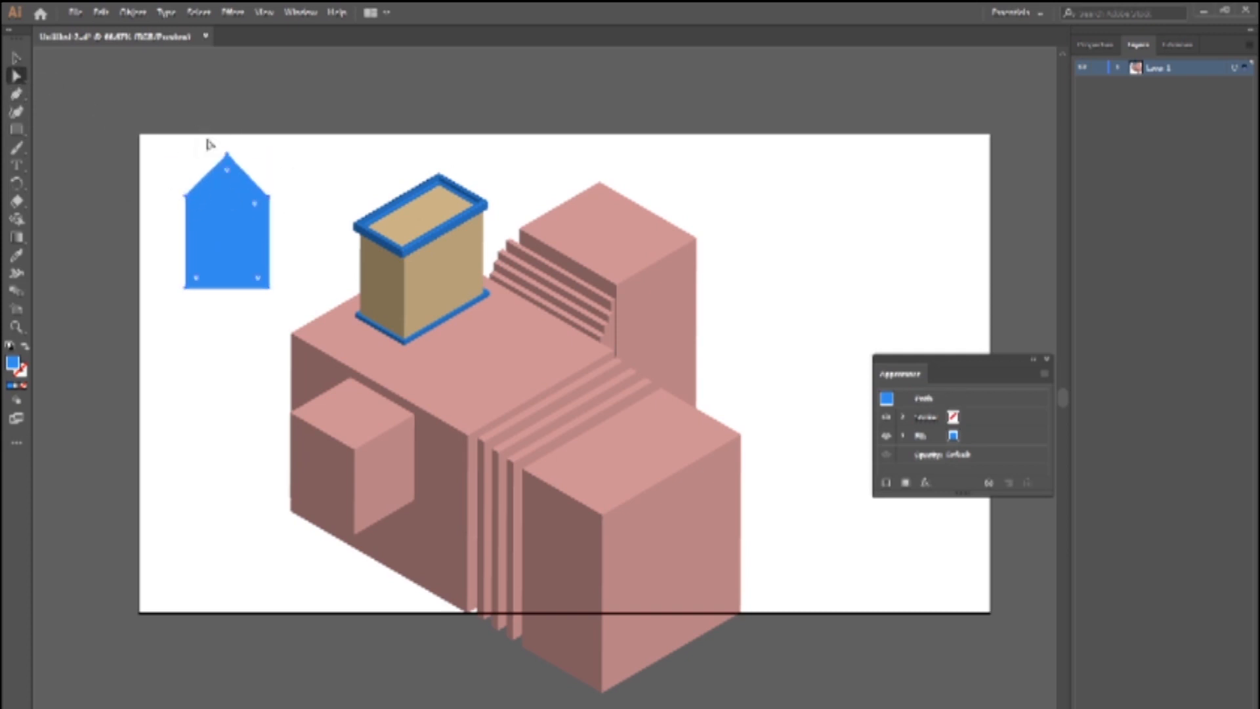
{"action": "left_click", "coordinate": [329, 191]}
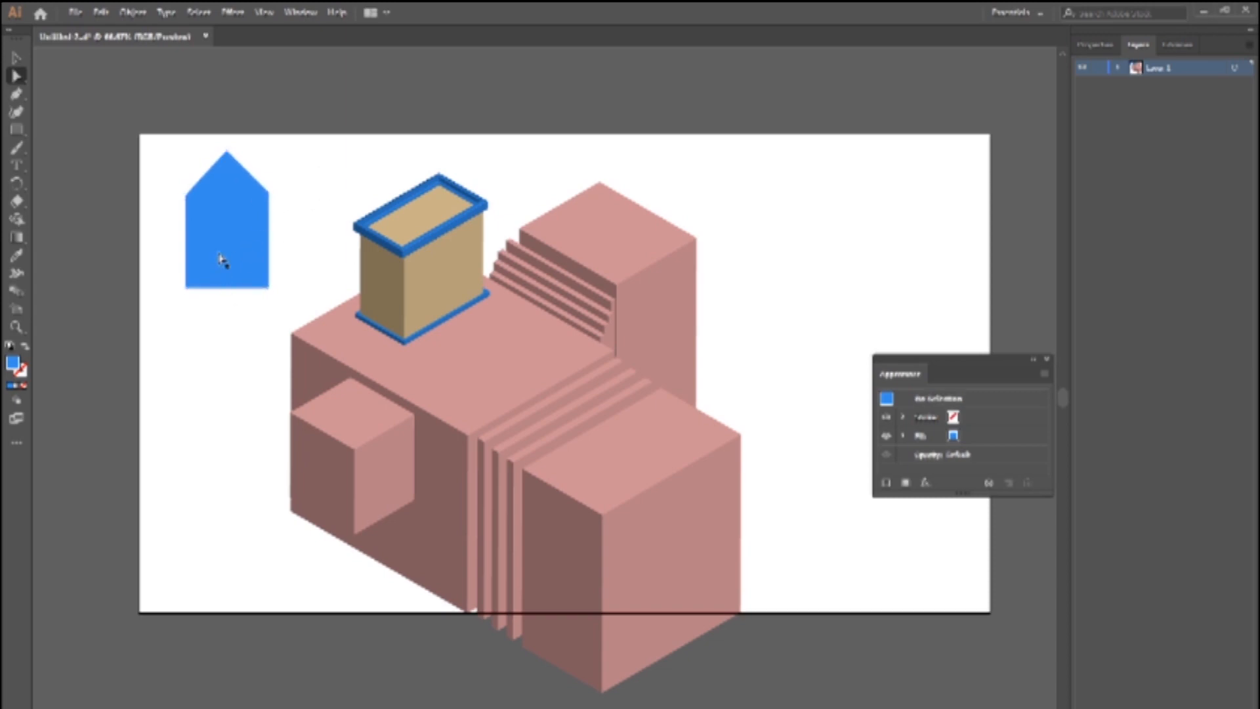
{"action": "left_click", "coordinate": [223, 247]}
{"action": "key", "text": "v"}
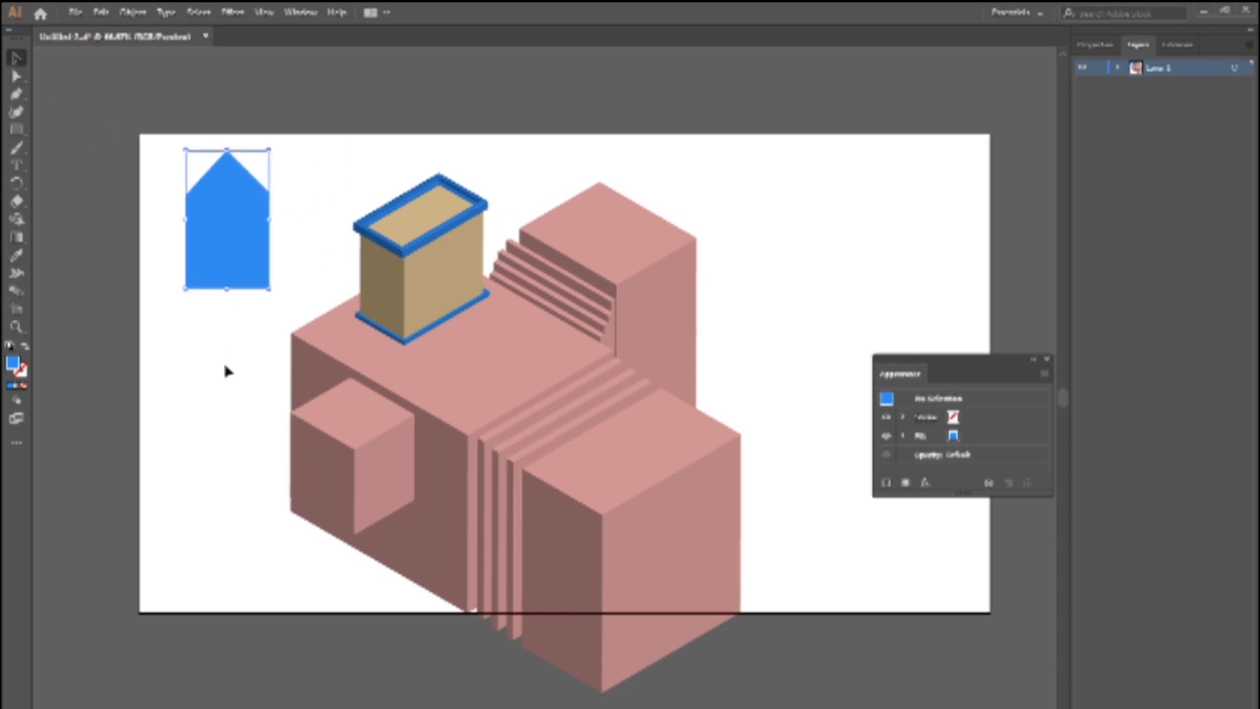
- Apply 3D Extrude & Bevel to the blue pentagon with preview on and increase its extrude depth
{"action": "left_click", "coordinate": [232, 12]}
{"action": "mouse_move", "coordinate": [256, 93]}
{"action": "left_click", "coordinate": [462, 99]}
{"action": "left_click", "coordinate": [761, 529]}
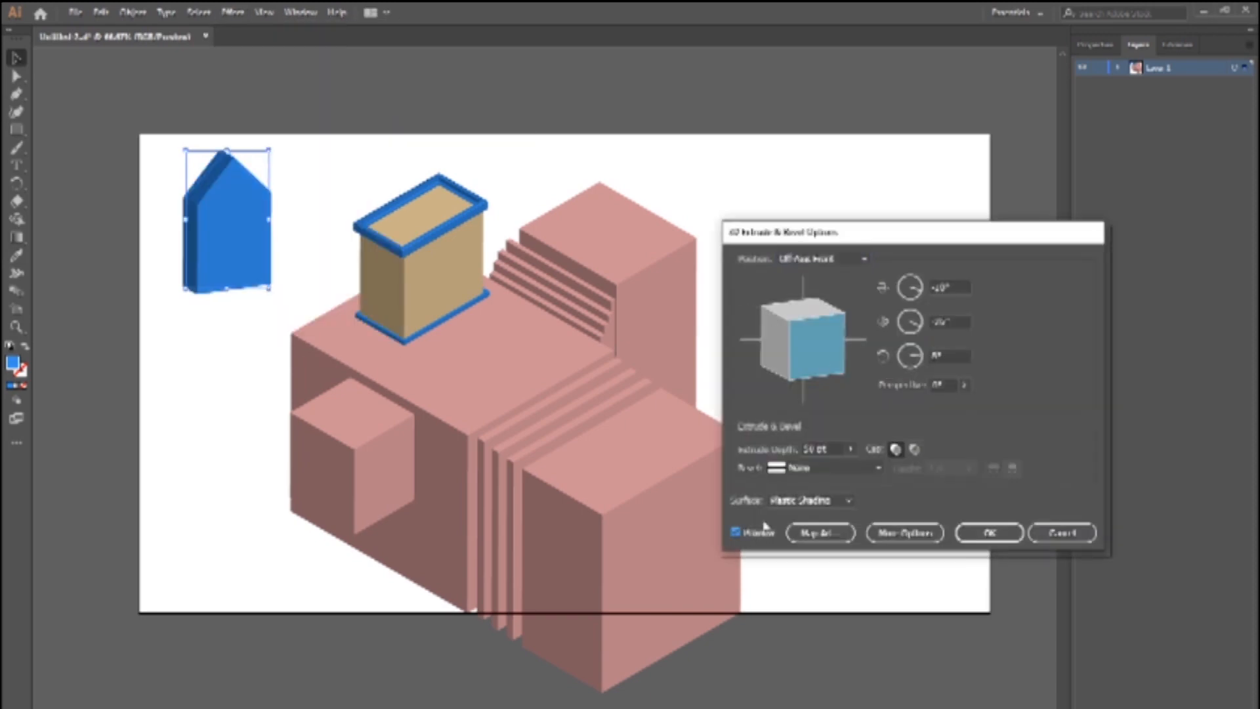
{"action": "left_click", "coordinate": [831, 449]}
{"action": "key", "text": "shift+Up"}
{"action": "key", "text": "shift+Up"}
{"action": "key", "text": "shift+Up"}
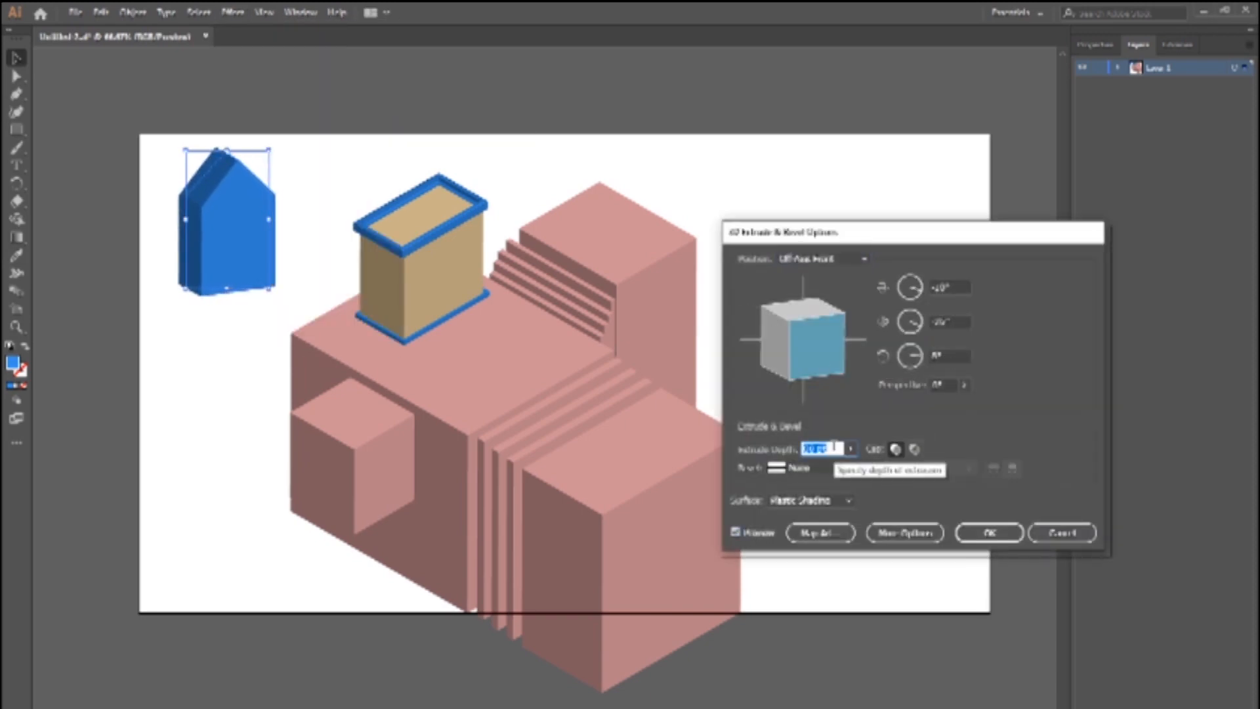
- Preview the Off-Axis Top, Left, Front and Right and the Isometric Left positions on the house extrusion
{"action": "left_click", "coordinate": [833, 260]}
{"action": "left_click", "coordinate": [821, 463]}
{"action": "left_click", "coordinate": [819, 261]}
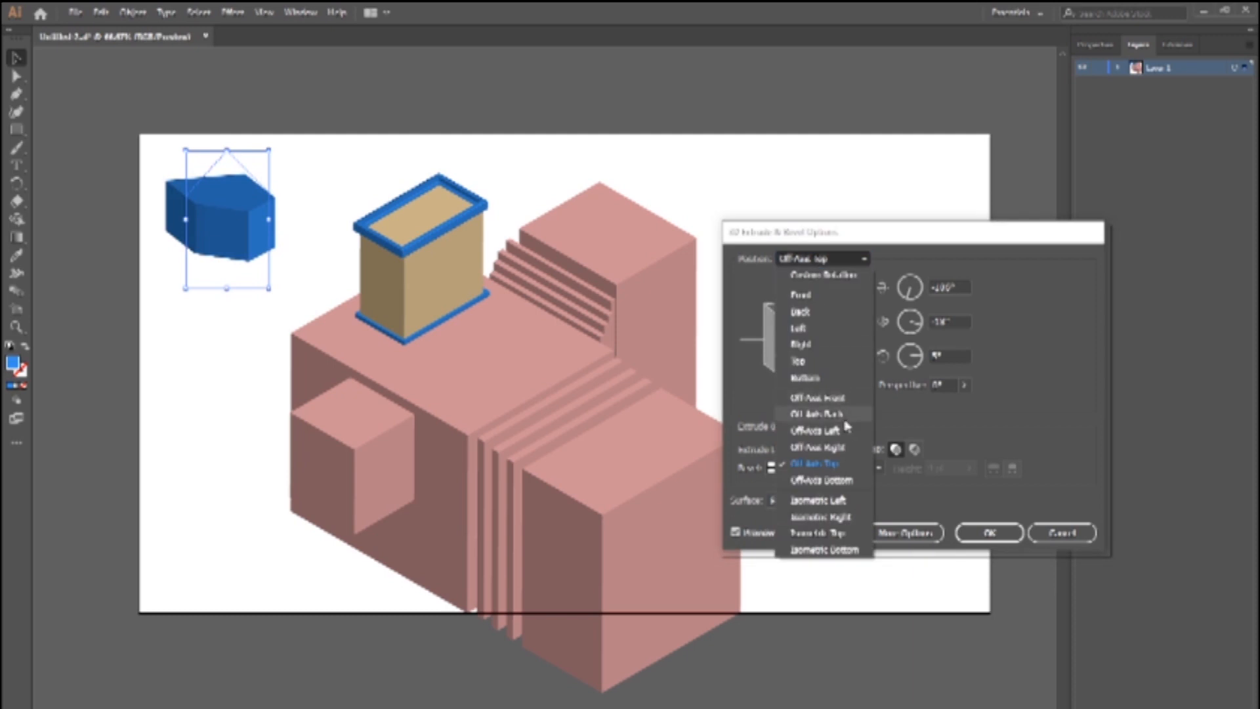
{"action": "left_click", "coordinate": [821, 429]}
{"action": "left_click", "coordinate": [814, 261]}
{"action": "left_click", "coordinate": [829, 398]}
{"action": "left_click", "coordinate": [820, 261]}
{"action": "left_click", "coordinate": [834, 447]}
{"action": "left_click", "coordinate": [822, 261]}
{"action": "left_click", "coordinate": [829, 499]}
- Adjust the house's extrude depth, set its position to Isometric Right, and apply the effect
{"action": "left_click", "coordinate": [828, 449]}
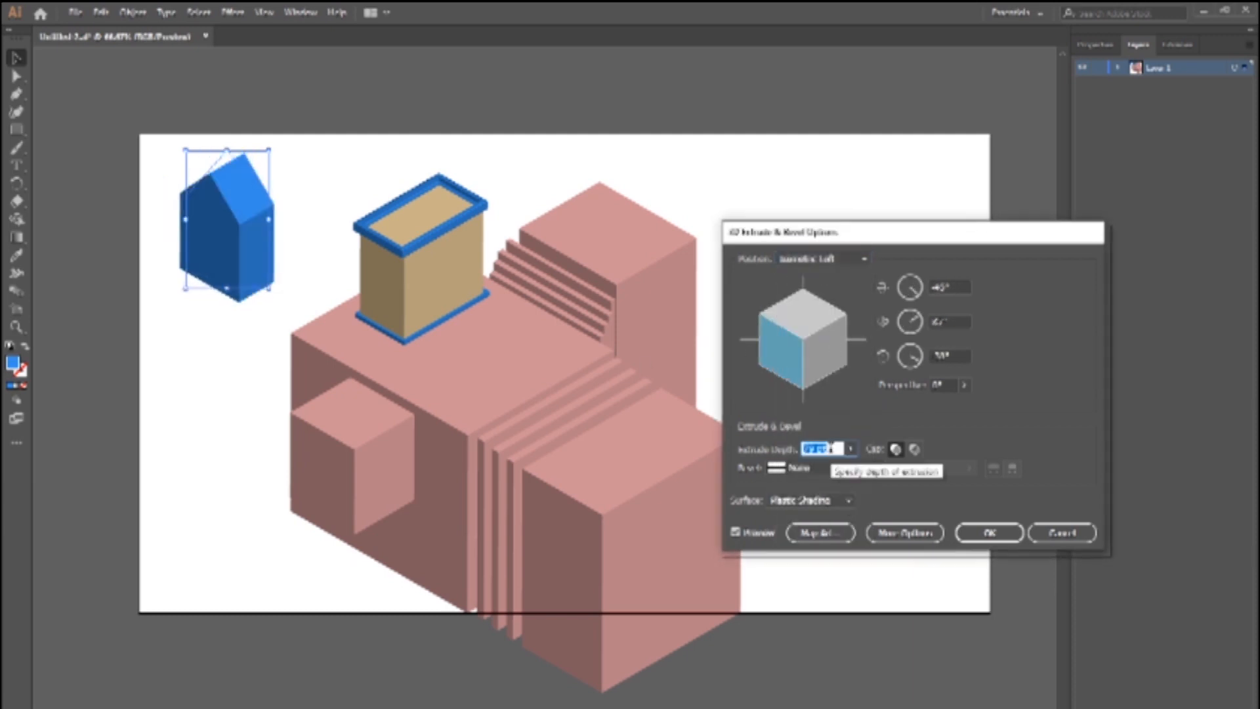
{"action": "left_click", "coordinate": [820, 261]}
{"action": "left_click", "coordinate": [821, 516]}
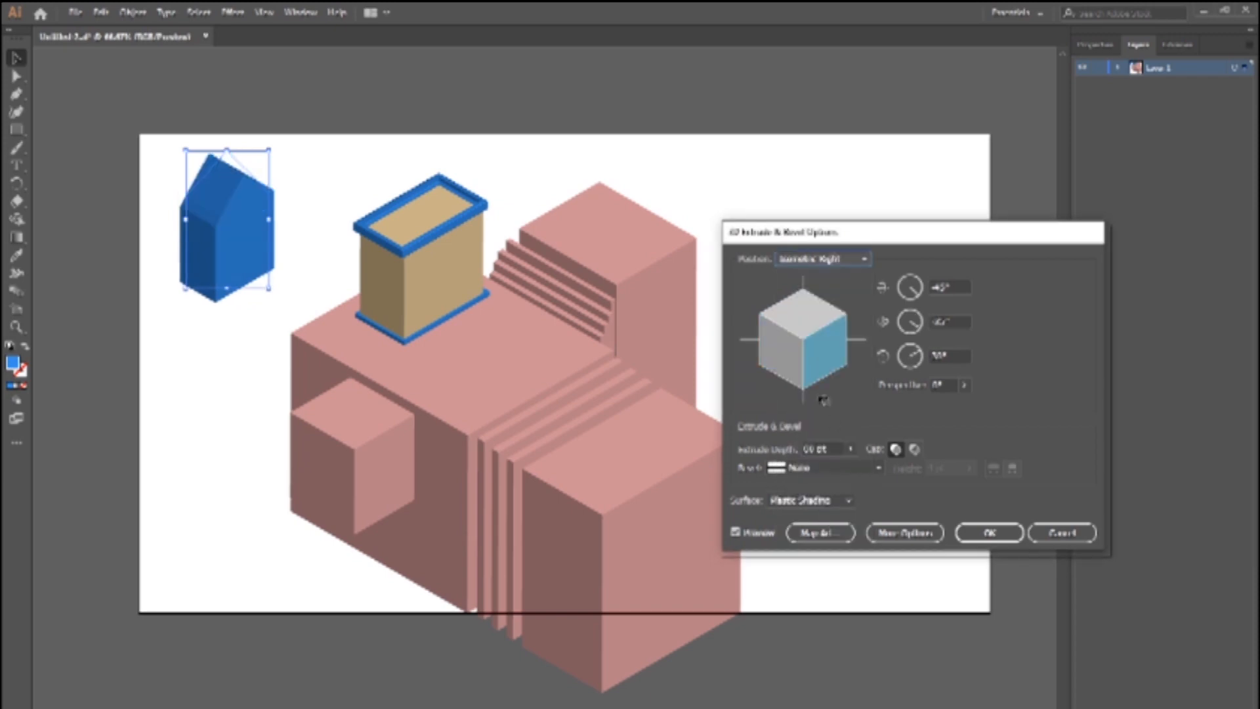
{"action": "key", "text": "Return"}
- Place the blue house on the tan block's roof and scale it down to sit near the rear corner
{"action": "left_click_drag", "start_coordinate": [237, 247], "coordinate": [438, 185]}
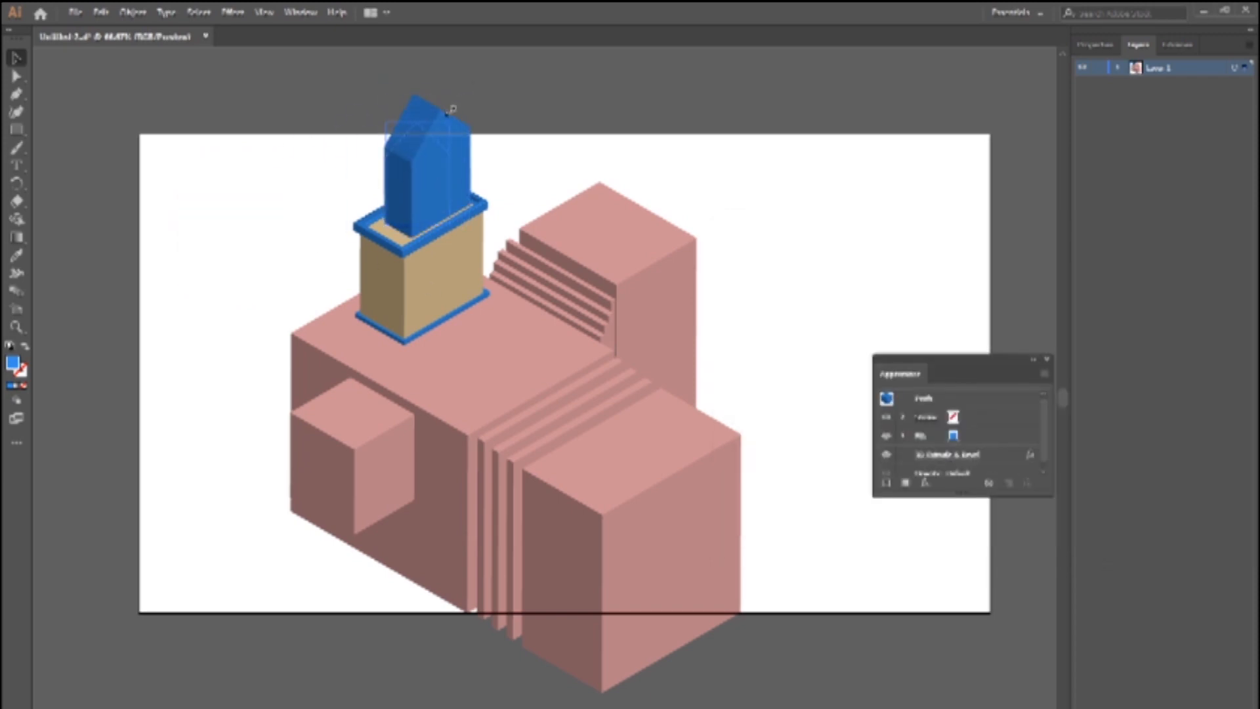
{"action": "left_click_drag", "start_coordinate": [448, 113], "coordinate": [449, 114]}
{"action": "left_click_drag", "start_coordinate": [450, 225], "coordinate": [445, 197]}
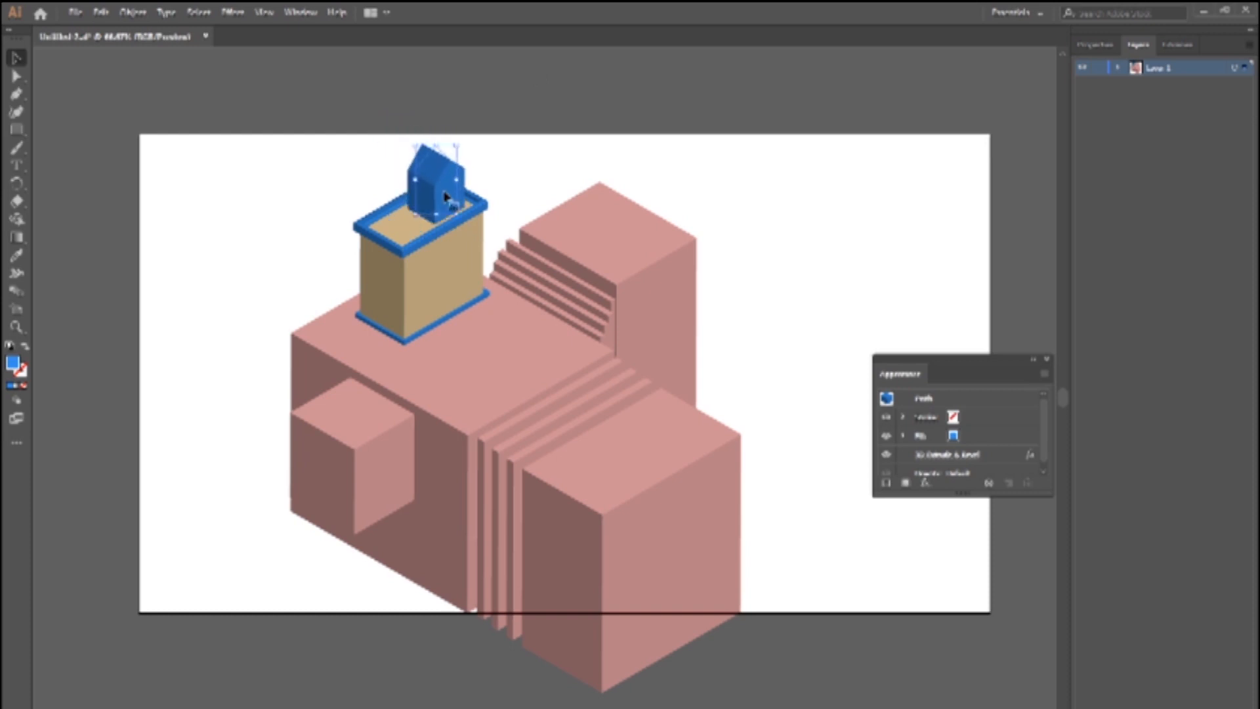
- Paste a copy of the house and make it a flat outline with a hollow cap, Tall-Round bevel and 0 pt extrude depth
{"action": "key", "text": "ctrl+v"}
{"action": "left_click", "coordinate": [946, 454]}
{"action": "left_click", "coordinate": [826, 468]}
{"action": "left_click", "coordinate": [833, 649]}
{"action": "double_click", "coordinate": [832, 448]}
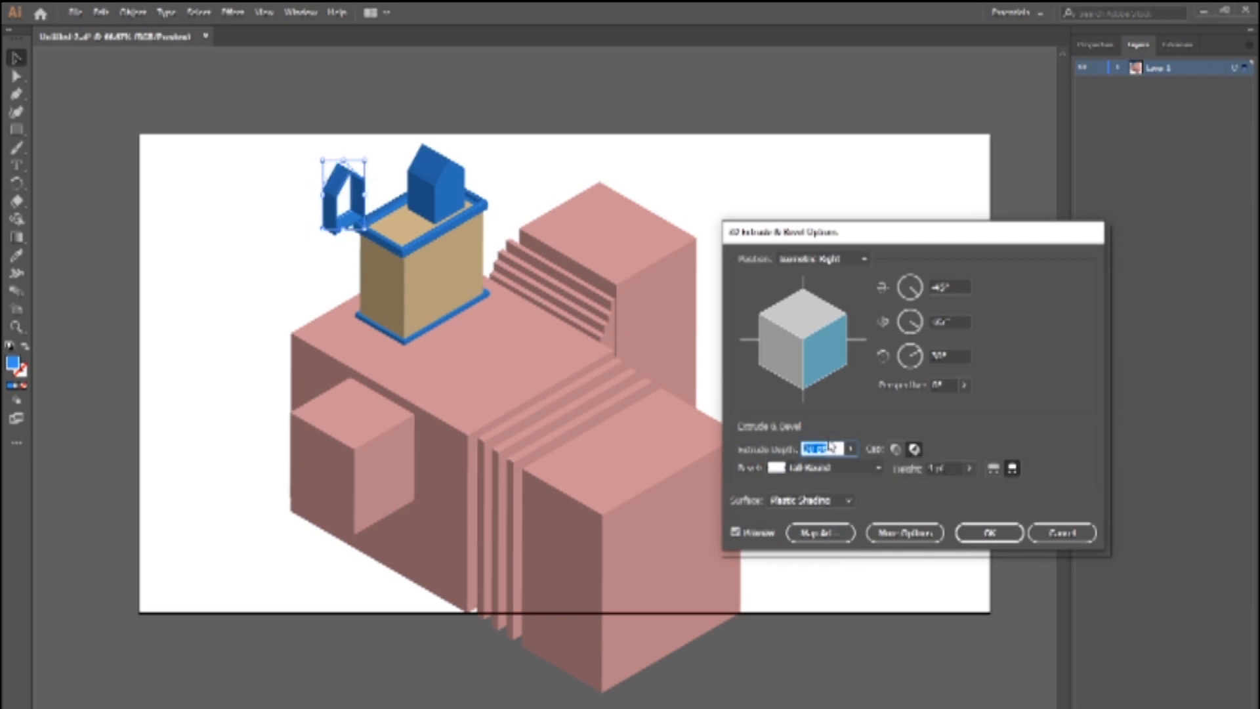
{"action": "type", "text": "0"}
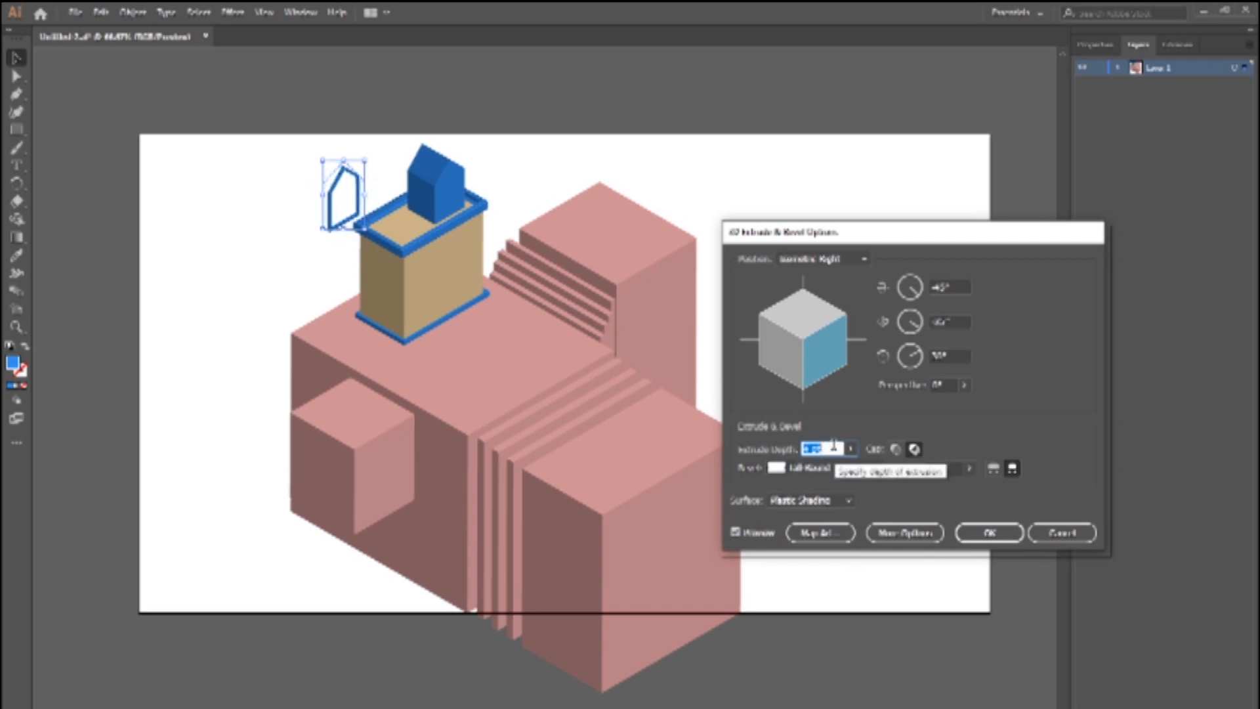
{"action": "key", "text": "Return"}
- Switch the toolbar to two columns and add an anchor point tool to it from the full tool list
{"action": "left_click", "coordinate": [17, 76]}
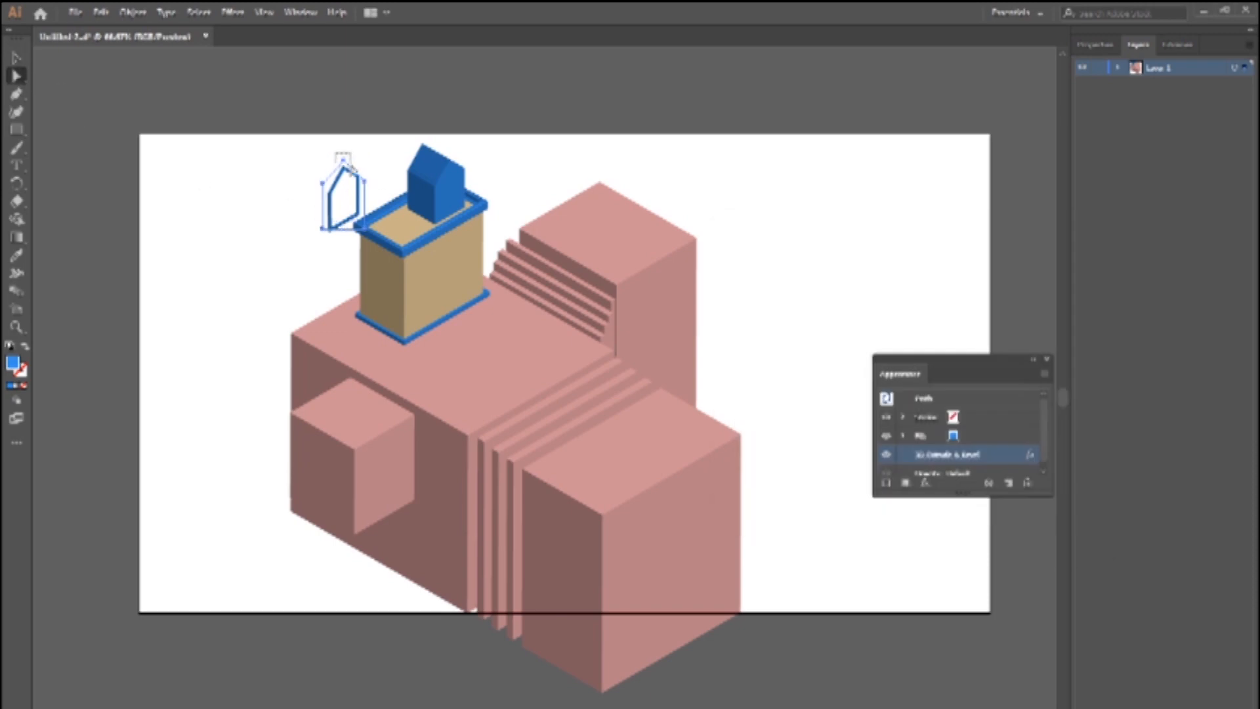
{"action": "left_click", "coordinate": [18, 95]}
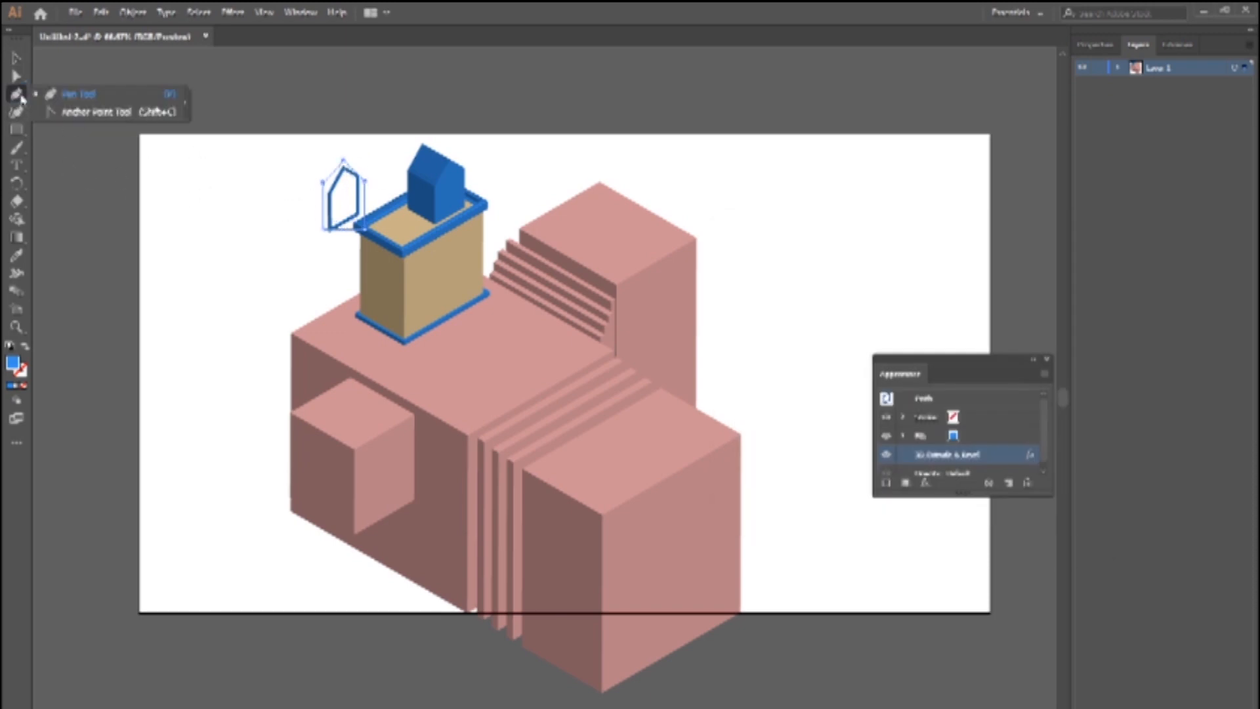
{"action": "left_click", "coordinate": [16, 443]}
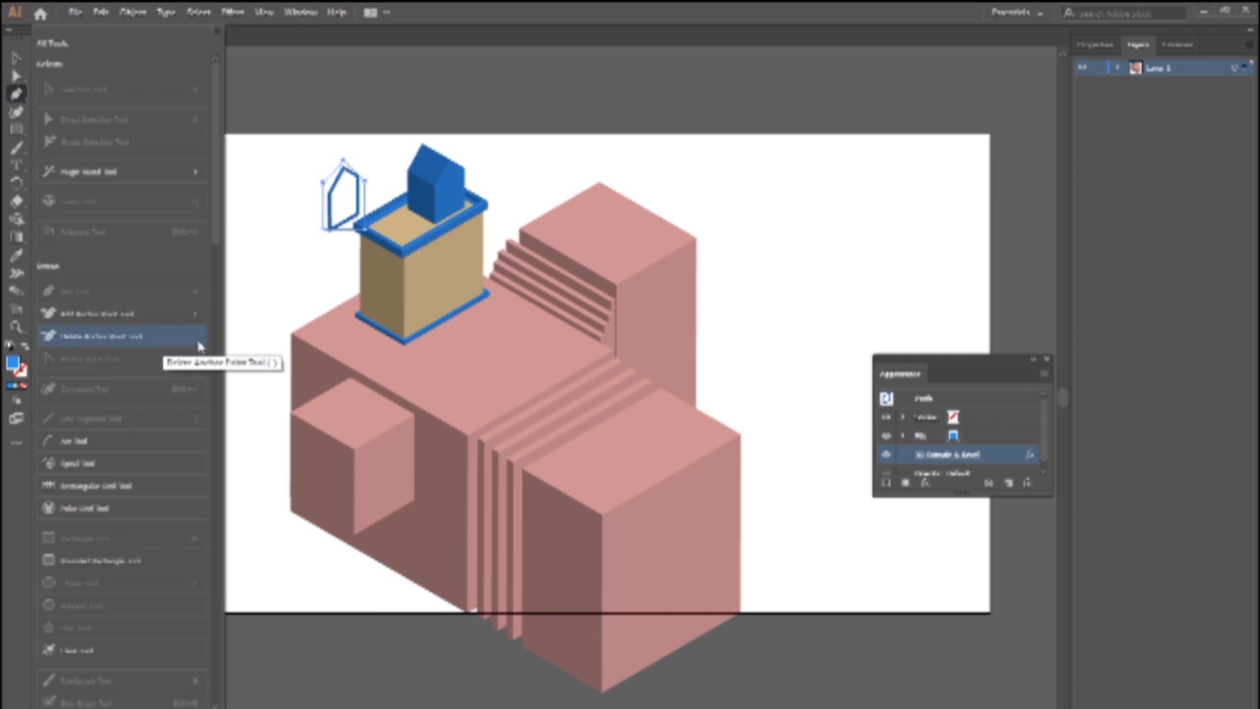
{"action": "left_click", "coordinate": [17, 443]}
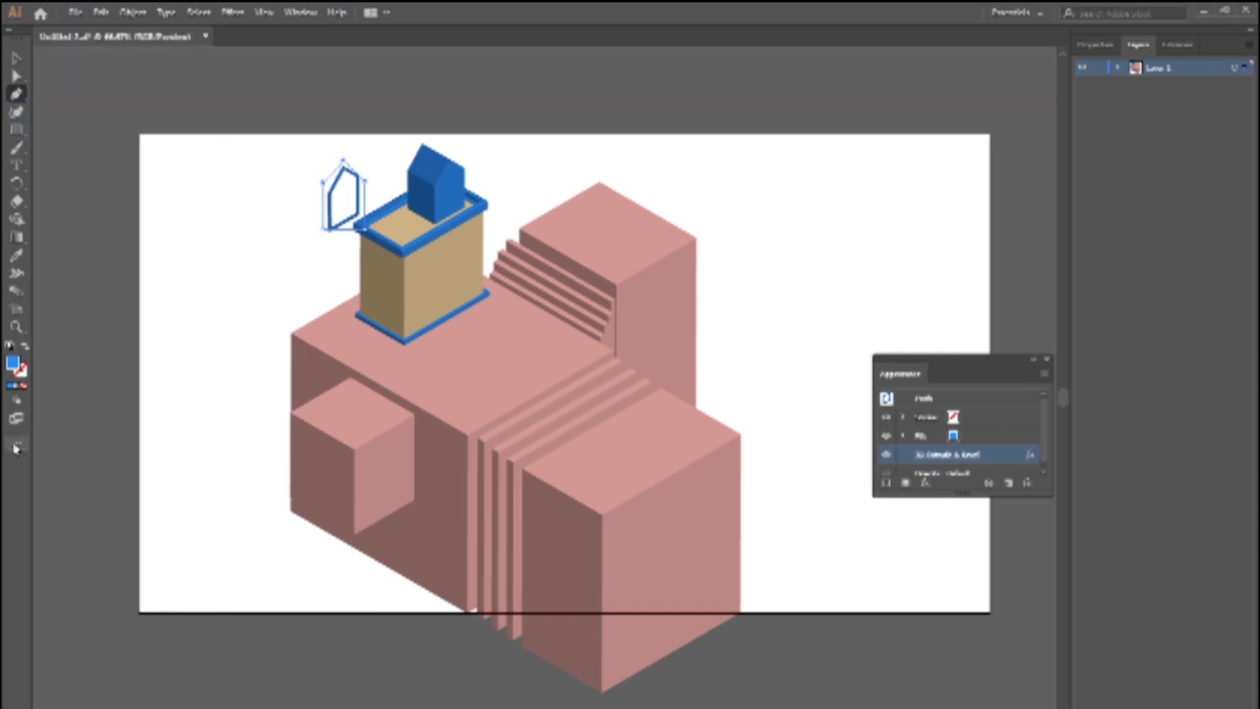
{"action": "left_click", "coordinate": [9, 31]}
{"action": "left_click", "coordinate": [25, 313]}
{"action": "left_click_drag", "start_coordinate": [118, 336], "coordinate": [21, 85]}
- Delete the peak anchor point of the outlined house copy to turn it into a rectangular frame
{"action": "left_click", "coordinate": [368, 164]}
{"action": "left_click", "coordinate": [368, 165]}
{"action": "left_click", "coordinate": [560, 409]}
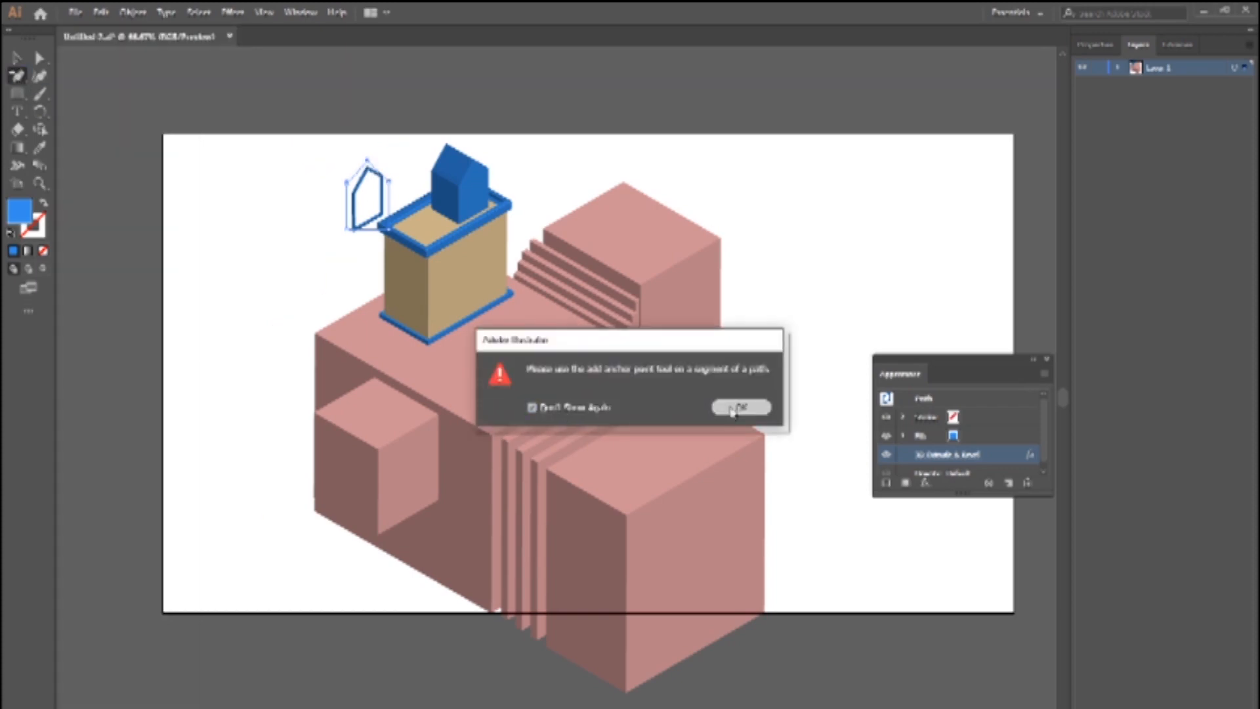
{"action": "left_click", "coordinate": [736, 410]}
{"action": "key", "text": "a"}
{"action": "key", "text": "Delete"}
- Fit the rectangular frame as a door on the small blue house and another on the tan block's right wall
{"action": "left_click_drag", "start_coordinate": [301, 140], "coordinate": [466, 276]}
{"action": "left_click", "coordinate": [17, 58]}
{"action": "left_click", "coordinate": [328, 174]}
{"action": "left_click", "coordinate": [563, 113]}
{"action": "key", "text": "ctrl+z"}
{"action": "key", "text": "ctrl+z"}
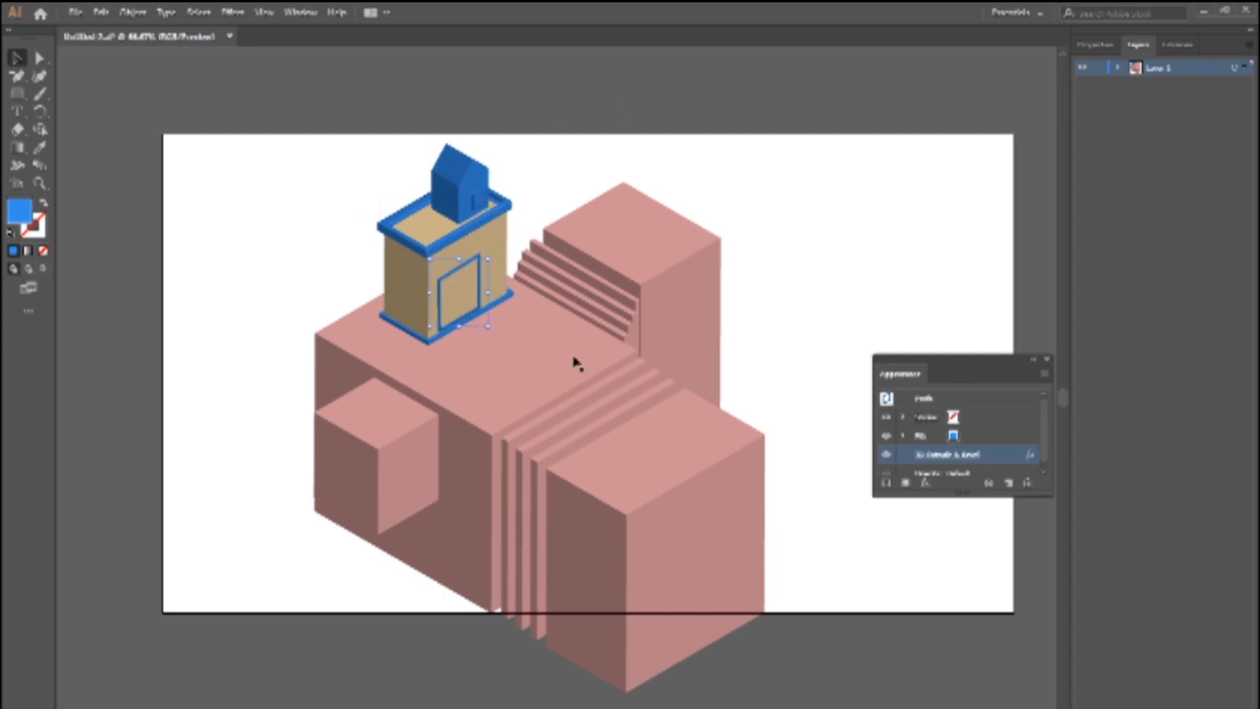
{"action": "left_click_drag", "start_coordinate": [430, 305], "coordinate": [438, 307]}
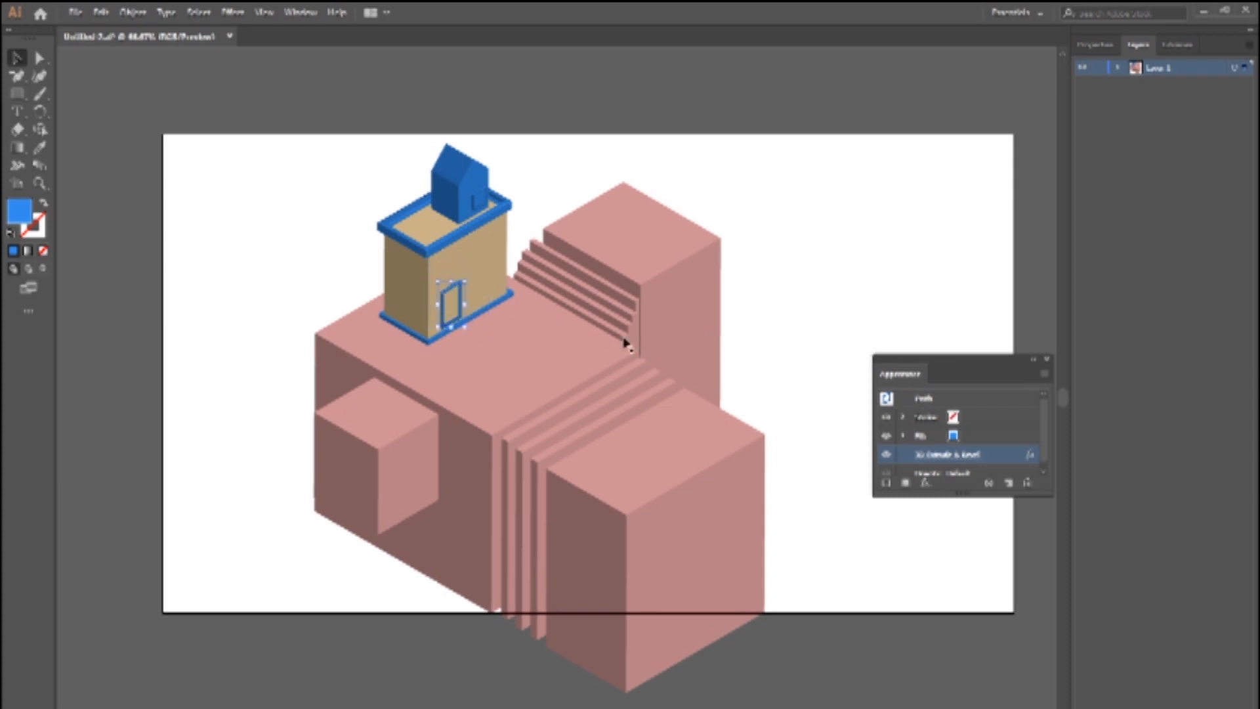
- Copy the door frame to the upper part of the tan wall and scale it into two small side-by-side windows
{"action": "left_click_drag", "start_coordinate": [447, 299], "coordinate": [483, 246]}
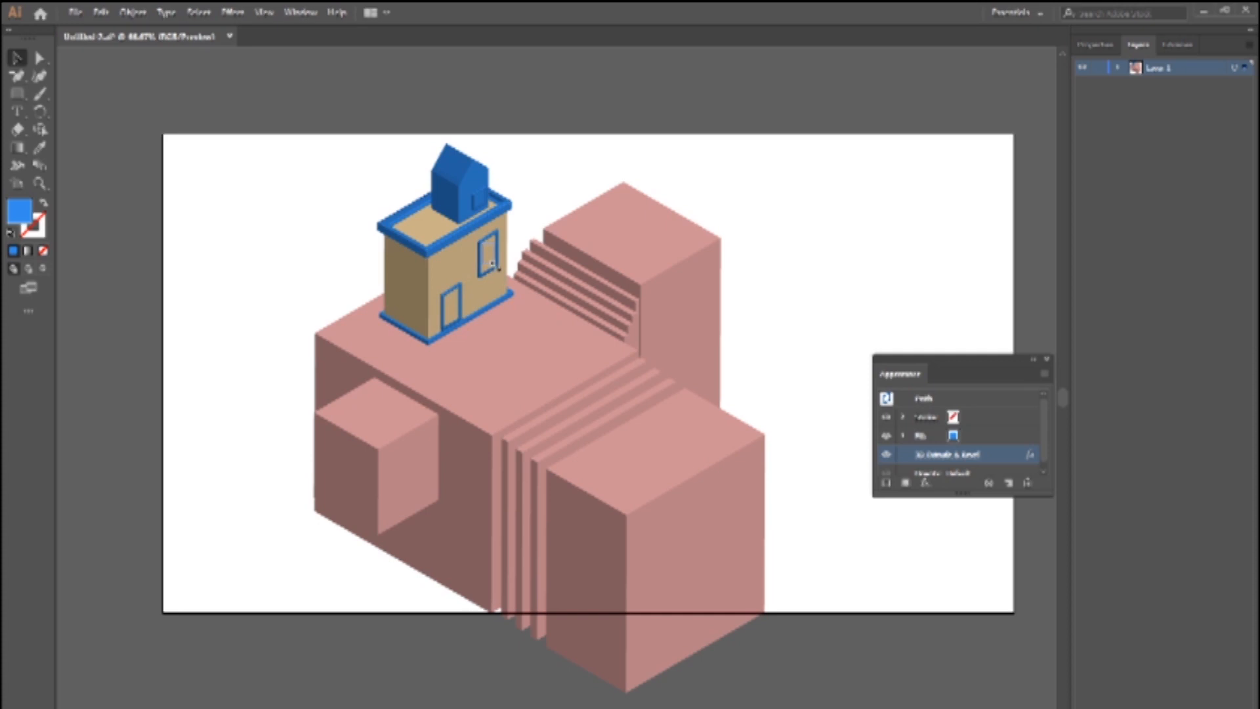
{"action": "left_click_drag", "start_coordinate": [476, 248], "coordinate": [475, 249]}
{"action": "left_click", "coordinate": [744, 220]}
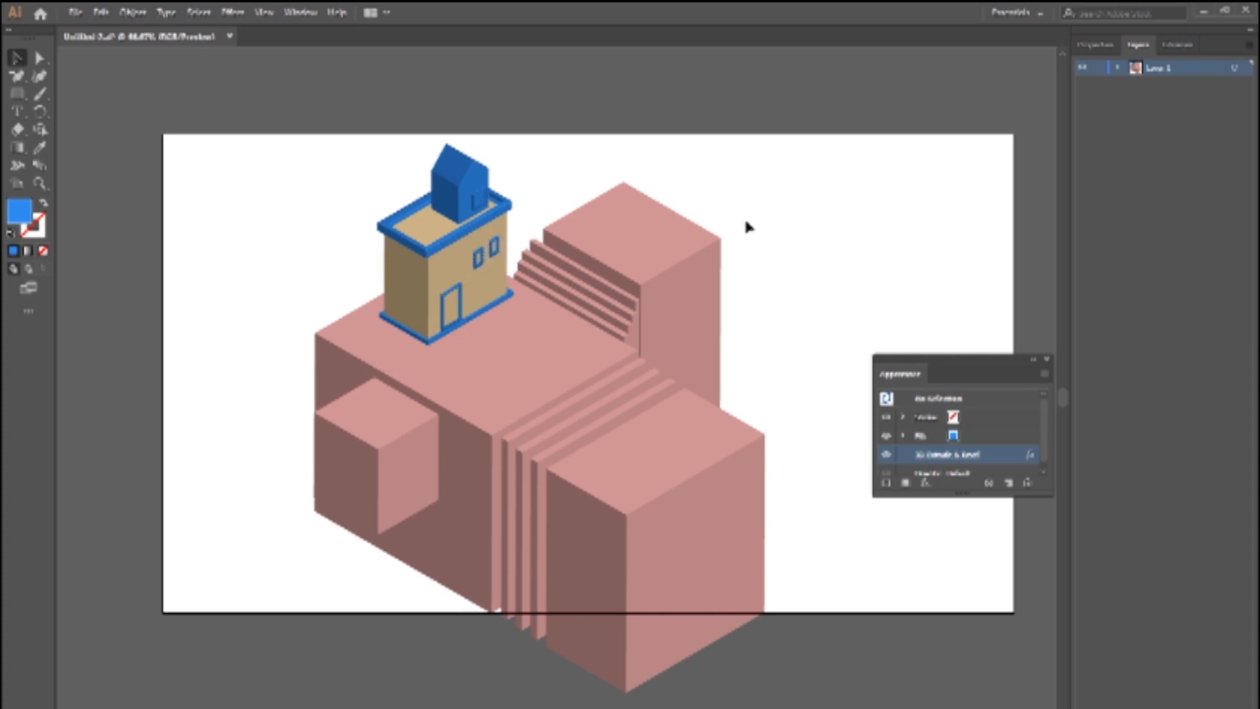
- Draw a small ellipse in front of the tan block and start a previewed 3D Extrude & Bevel on it
{"action": "left_click_drag", "start_coordinate": [17, 94], "coordinate": [73, 124]}
{"action": "left_click_drag", "start_coordinate": [407, 362], "coordinate": [409, 364]}
{"action": "left_click", "coordinate": [233, 13]}
{"action": "mouse_move", "coordinate": [282, 97]}
{"action": "left_click", "coordinate": [441, 98]}
{"action": "left_click", "coordinate": [759, 536]}
- Preview the Left, Isometric Right and Isometric Left positions on the extruded ellipse
{"action": "left_click", "coordinate": [828, 259]}
{"action": "left_click", "coordinate": [799, 329]}
{"action": "left_click", "coordinate": [824, 259]}
{"action": "left_click", "coordinate": [820, 517]}
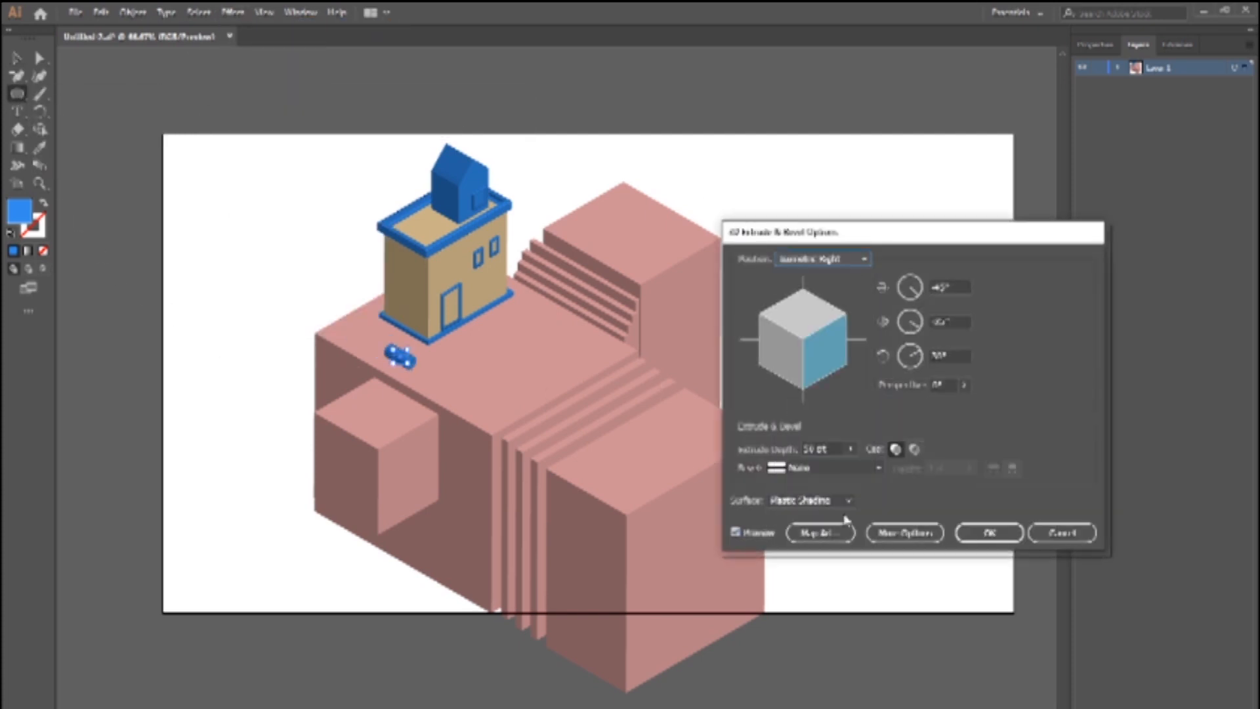
{"action": "left_click", "coordinate": [826, 261]}
{"action": "left_click", "coordinate": [843, 499]}
- Set the extruded ellipse to Isometric Top, increase its extrude depth, and apply the effect
{"action": "left_click", "coordinate": [828, 260]}
{"action": "left_click", "coordinate": [830, 533]}
{"action": "left_click", "coordinate": [837, 449]}
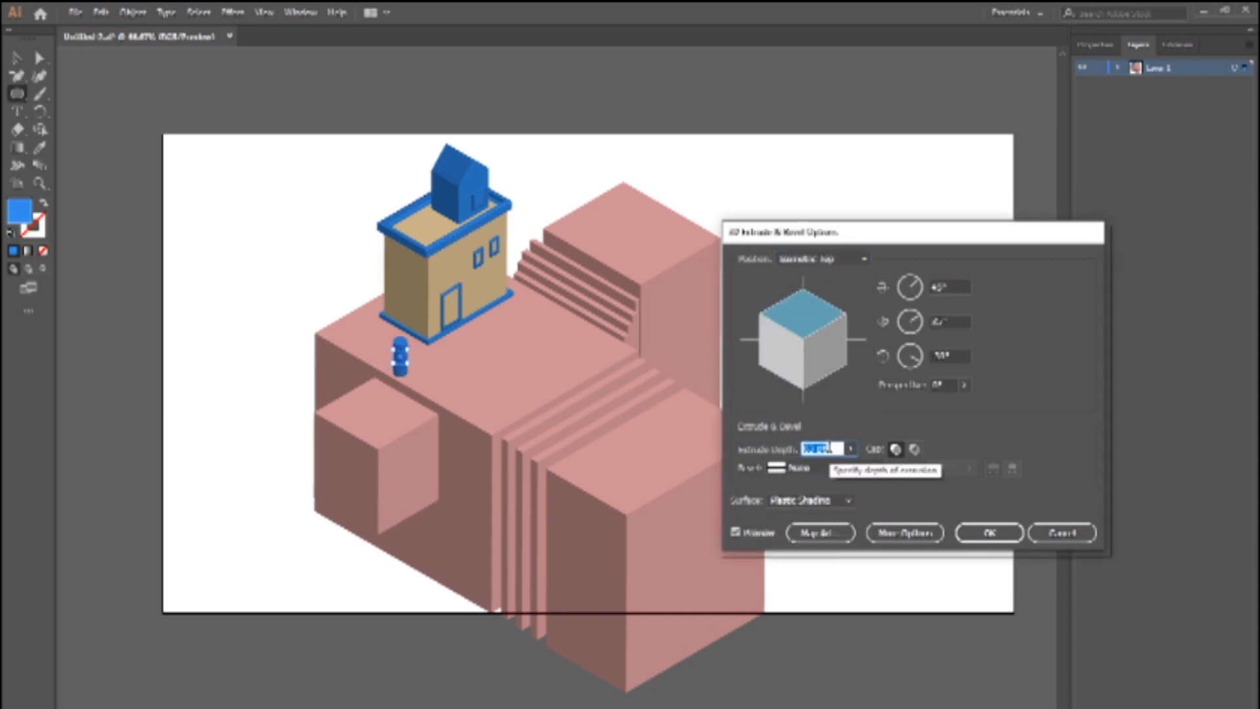
{"action": "left_click", "coordinate": [852, 449]}
{"action": "left_click_drag", "start_coordinate": [811, 469], "coordinate": [801, 468]}
{"action": "left_click", "coordinate": [990, 533]}
- Scale the cylinder's ellipse down to a thin pole and move it against the tan block's left wall
{"action": "left_click", "coordinate": [17, 58]}
{"action": "left_click_drag", "start_coordinate": [407, 350], "coordinate": [403, 401]}
{"action": "left_click_drag", "start_coordinate": [398, 355], "coordinate": [397, 309]}
- Adjust the pole's extrude depth and place a copy of the pole near the block's rear left corner
{"action": "left_click", "coordinate": [939, 455]}
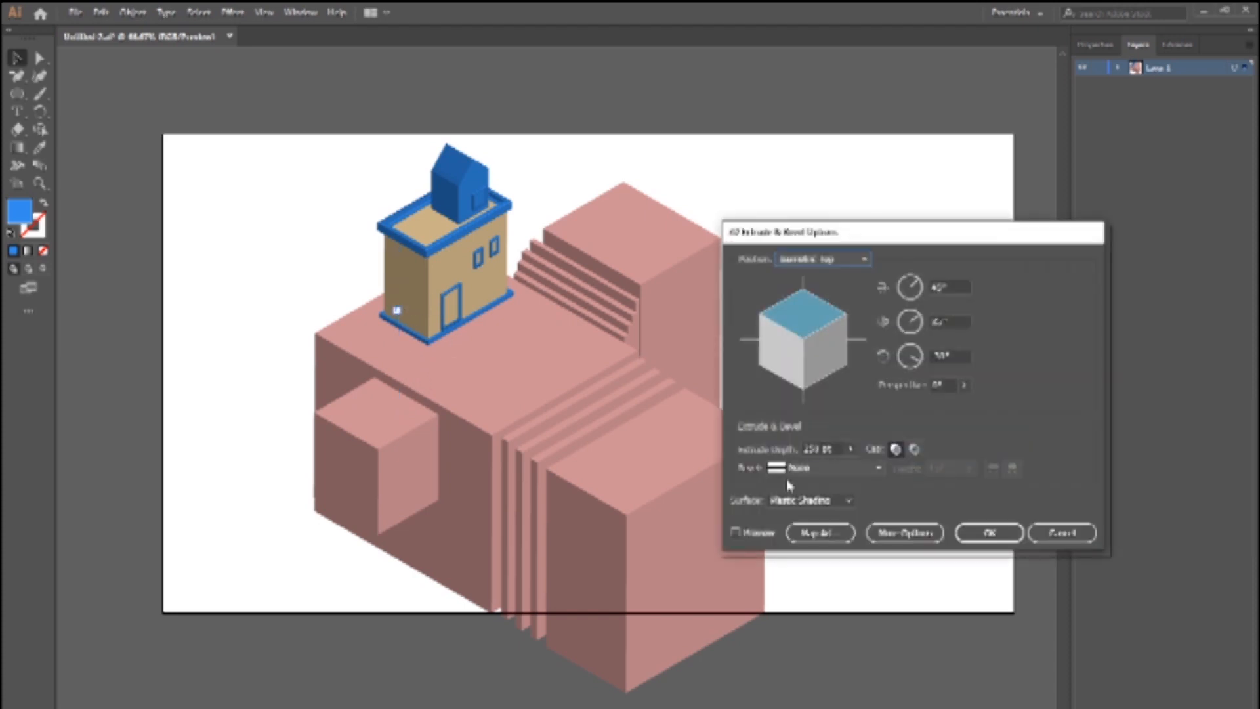
{"action": "double_click", "coordinate": [831, 448]}
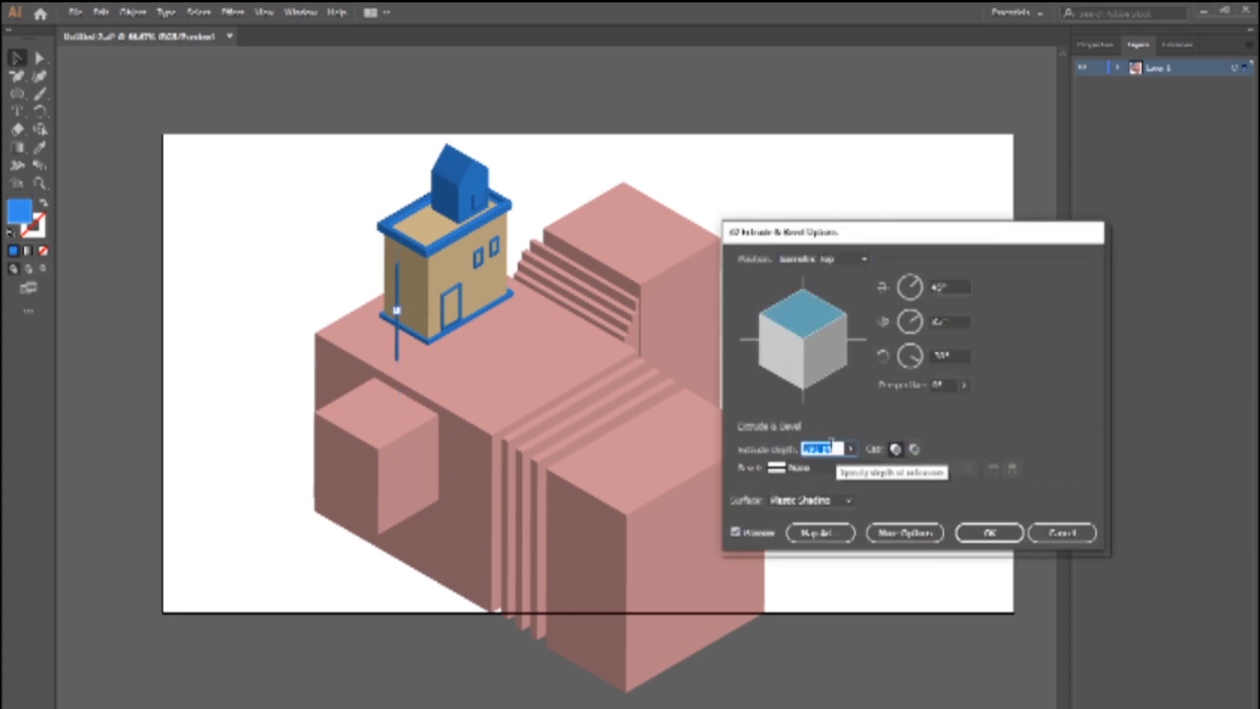
{"action": "left_click", "coordinate": [960, 532]}
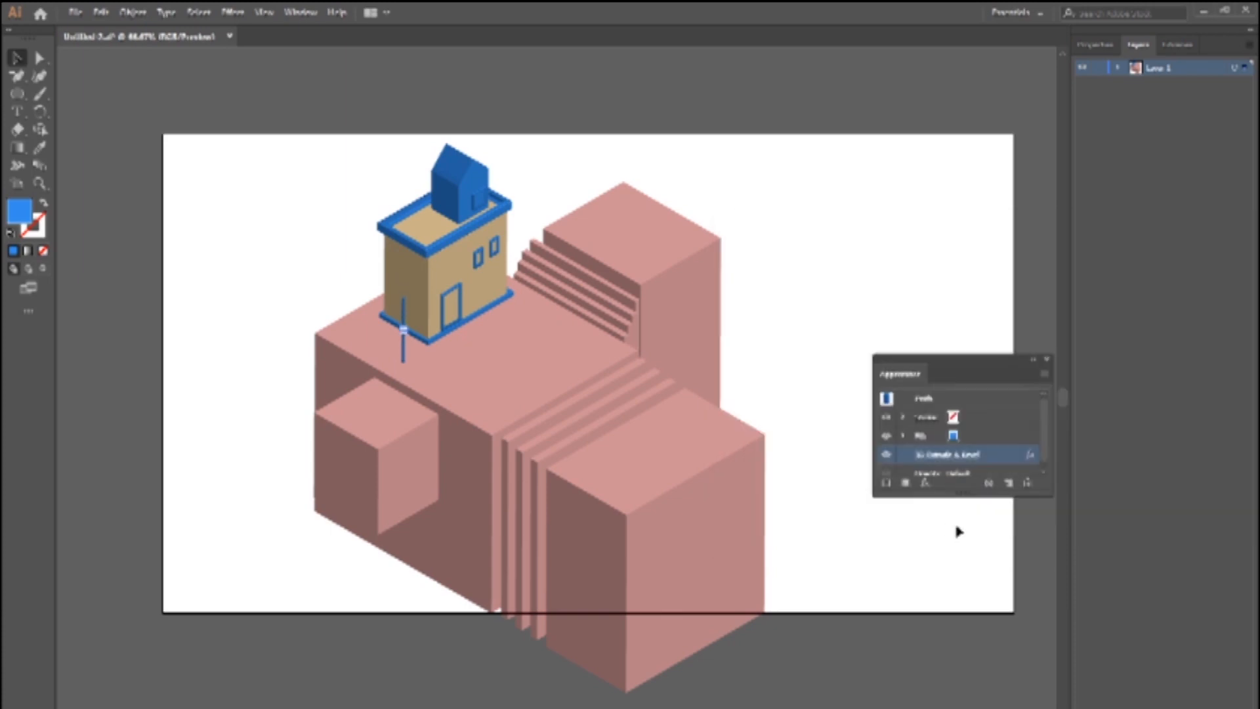
{"action": "left_click_drag", "start_coordinate": [403, 360], "coordinate": [367, 340]}
- Draw a curved awning strip with the Pen tool from the tan block's left wall to the front pole's top
{"action": "key", "text": "p"}
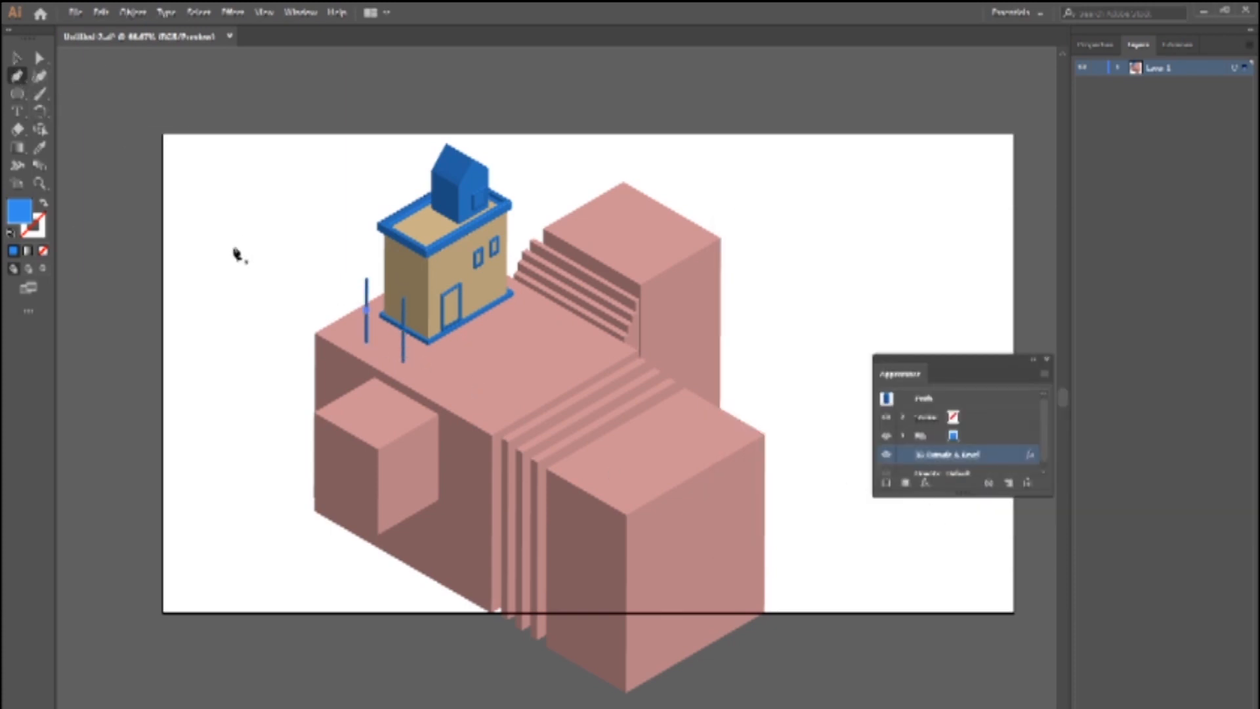
{"action": "left_click", "coordinate": [296, 207]}
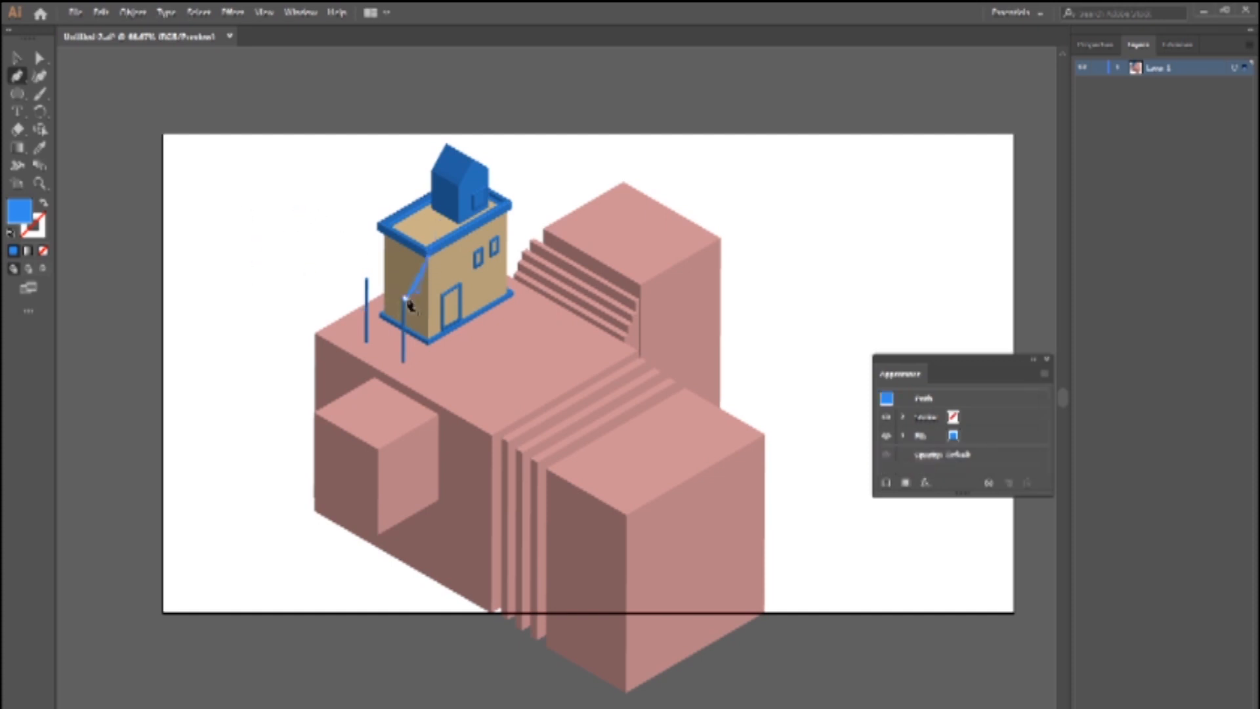
{"action": "key", "text": "v"}
- Apply 3D Extrude & Bevel to the curved awning strip with the Off-Axis Front position and an adjusted depth
{"action": "left_click", "coordinate": [233, 12]}
{"action": "left_click", "coordinate": [249, 40]}
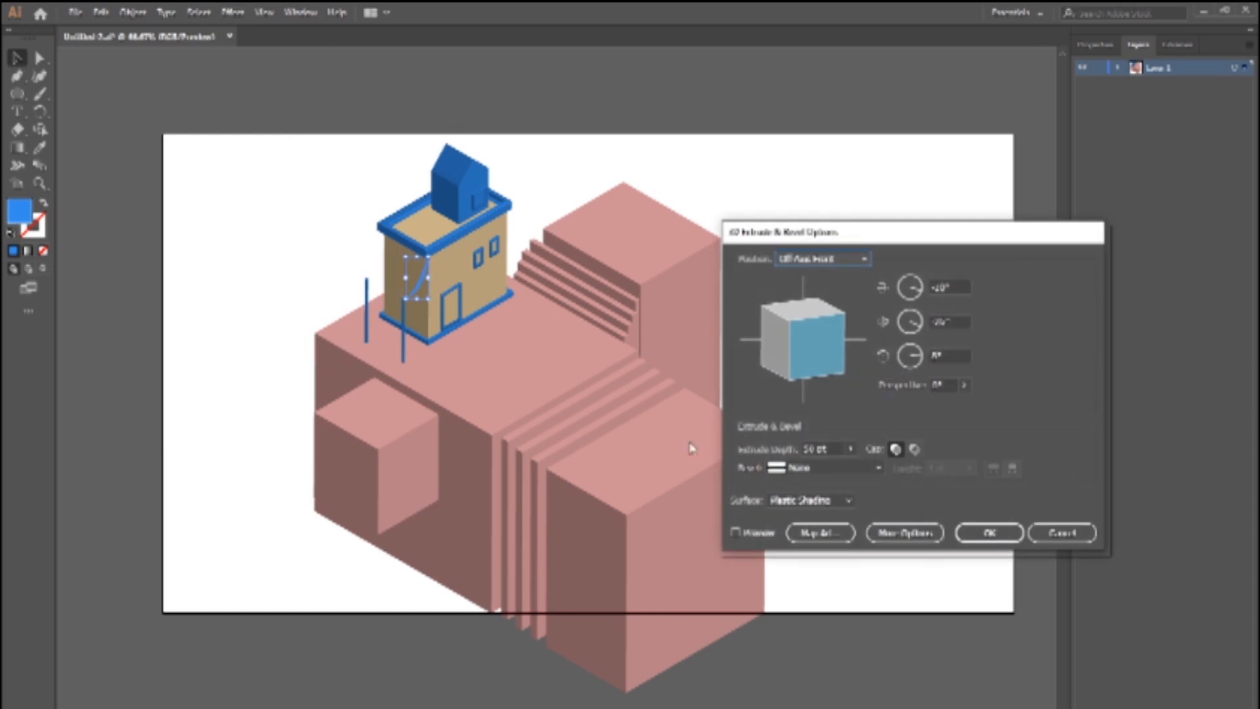
{"action": "left_click", "coordinate": [835, 448]}
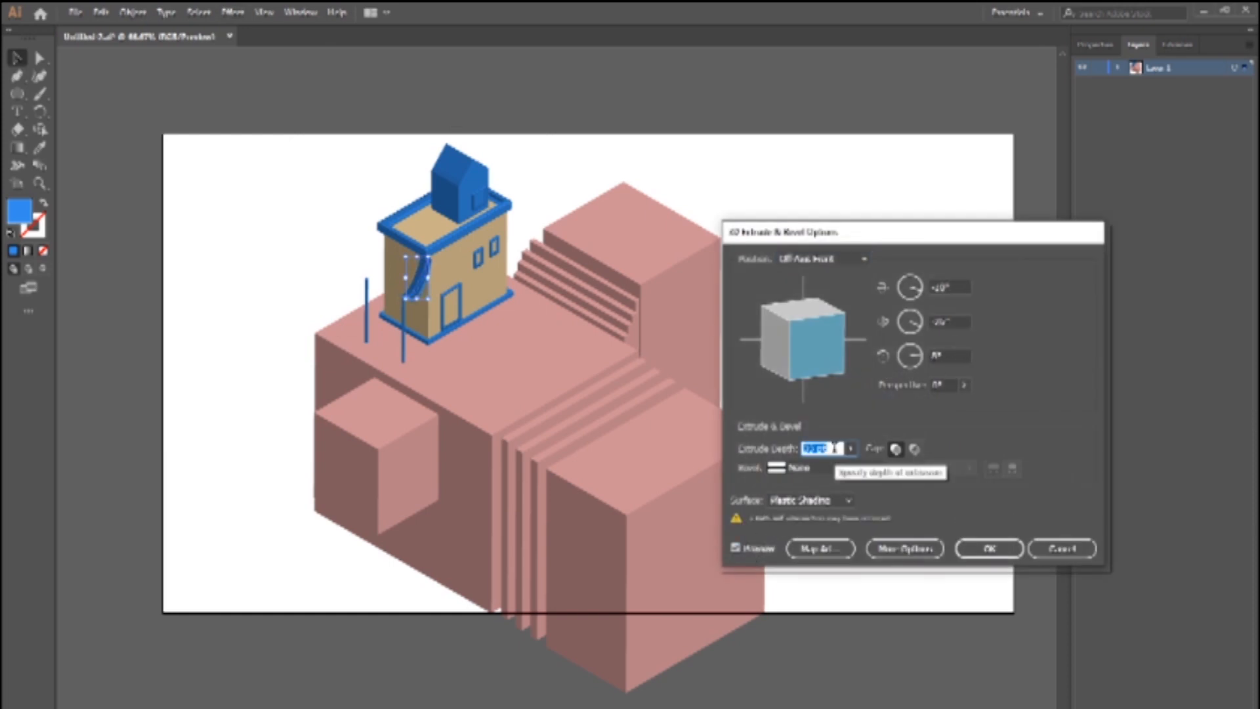
{"action": "left_click", "coordinate": [989, 548]}
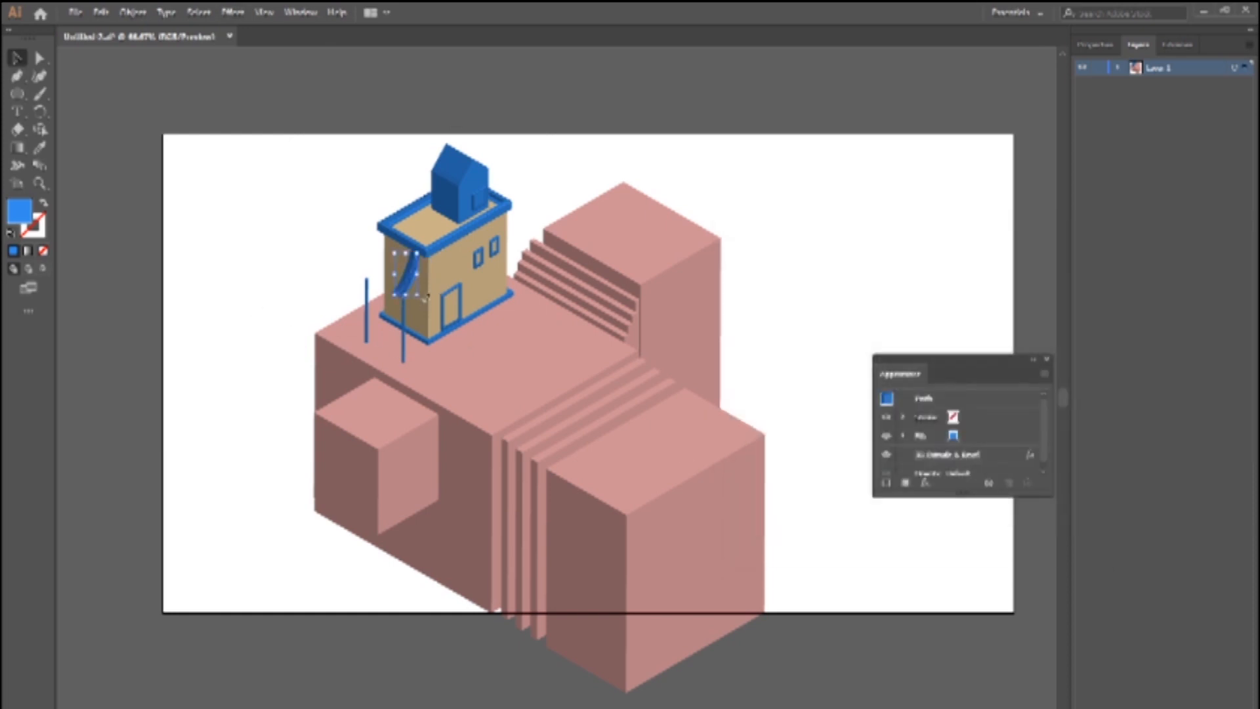
- Duplicate the awning strip alongside the original, fill one strip with orange-red, and select both strips
{"action": "left_click_drag", "start_coordinate": [409, 284], "coordinate": [416, 289]}
{"action": "double_click", "coordinate": [19, 211]}
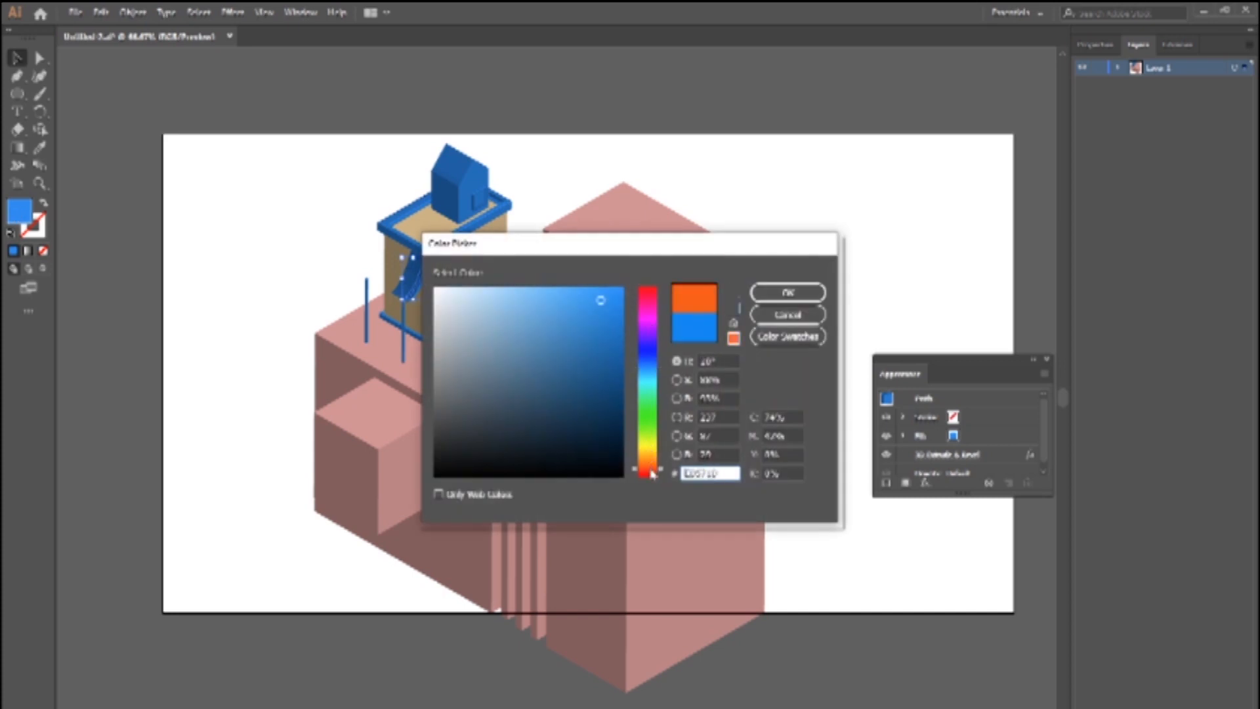
{"action": "left_click", "coordinate": [788, 292]}
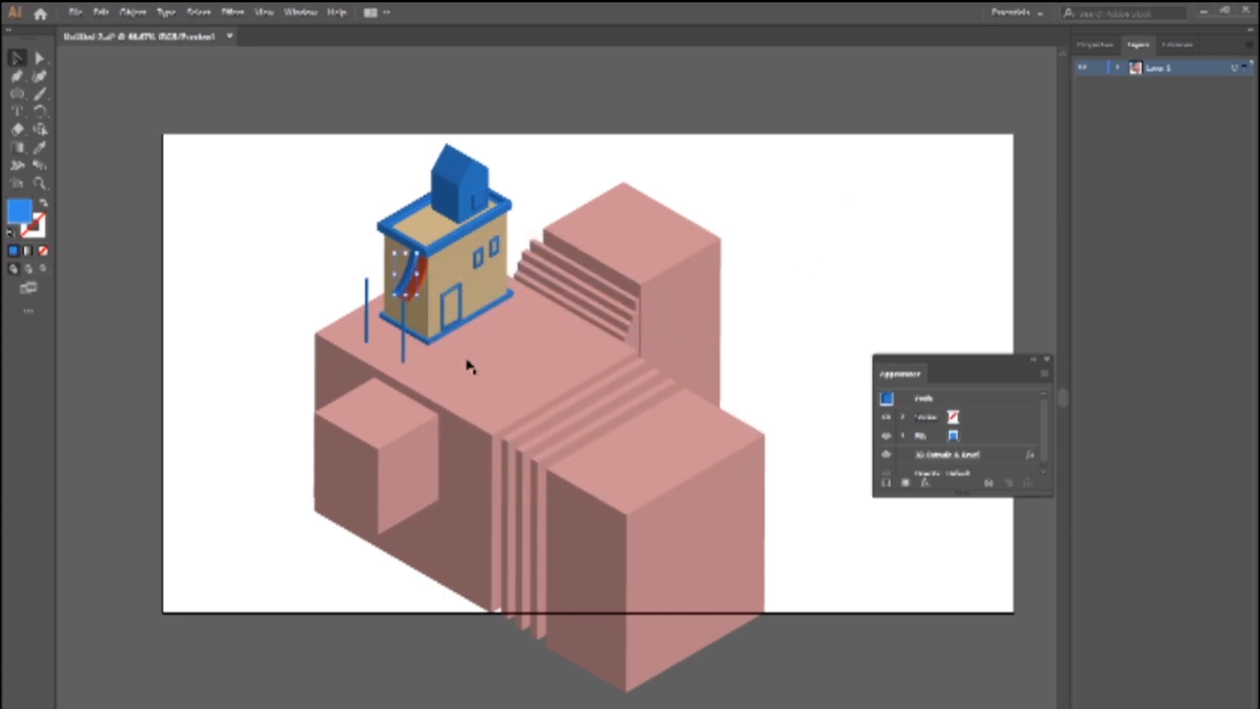
{"action": "left_click", "coordinate": [423, 262], "text": "shift"}
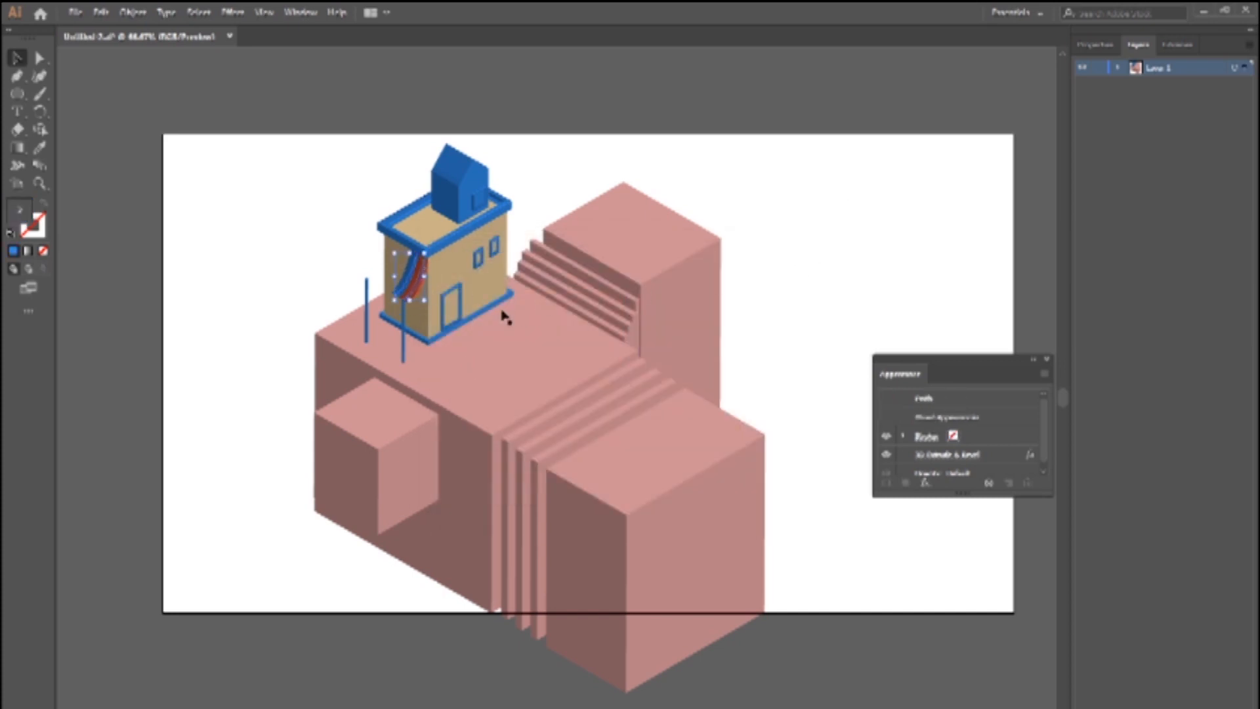
- Select the blue and orange-red awning strips and nudge them into position against the building's front left wall
{"action": "left_click", "coordinate": [502, 317]}
{"action": "left_click", "coordinate": [413, 294]}
{"action": "left_click", "coordinate": [407, 282], "text": "shift"}
{"action": "key", "text": "Down"}
{"action": "key", "text": "Down"}
{"action": "key", "text": "Up"}
{"action": "key", "text": "Up"}
{"action": "key", "text": "Up"}
{"action": "key", "text": "Up"}
{"action": "key", "text": "Up"}
{"action": "key", "text": "Up"}
{"action": "key", "text": "Up"}
{"action": "key", "text": "Up"}
{"action": "key", "text": "Up"}
{"action": "key", "text": "Up"}
{"action": "key", "text": "Up"}
{"action": "key", "text": "Up"}
{"action": "key", "text": "Up"}
{"action": "key", "text": "Up"}
{"action": "key", "text": "Up"}
{"action": "key", "text": "Up"}
{"action": "key", "text": "Up"}
{"action": "key", "text": "Up"}
{"action": "key", "text": "Up"}
{"action": "key", "text": "Up"}
{"action": "key", "text": "Up"}
{"action": "left_click", "coordinate": [492, 322]}
{"action": "left_click", "coordinate": [412, 289]}
{"action": "left_click", "coordinate": [212, 300]}
- Duplicate the awning strip pair repeatedly along the wall to complete the striped awning, and save the document
{"action": "left_click", "coordinate": [419, 290]}
{"action": "left_click", "coordinate": [409, 270], "text": "shift"}
{"action": "left_click_drag", "start_coordinate": [411, 274], "coordinate": [393, 263]}
{"action": "key", "text": "Down"}
{"action": "key", "text": "Down"}
{"action": "key", "text": "Down"}
{"action": "key", "text": "Down"}
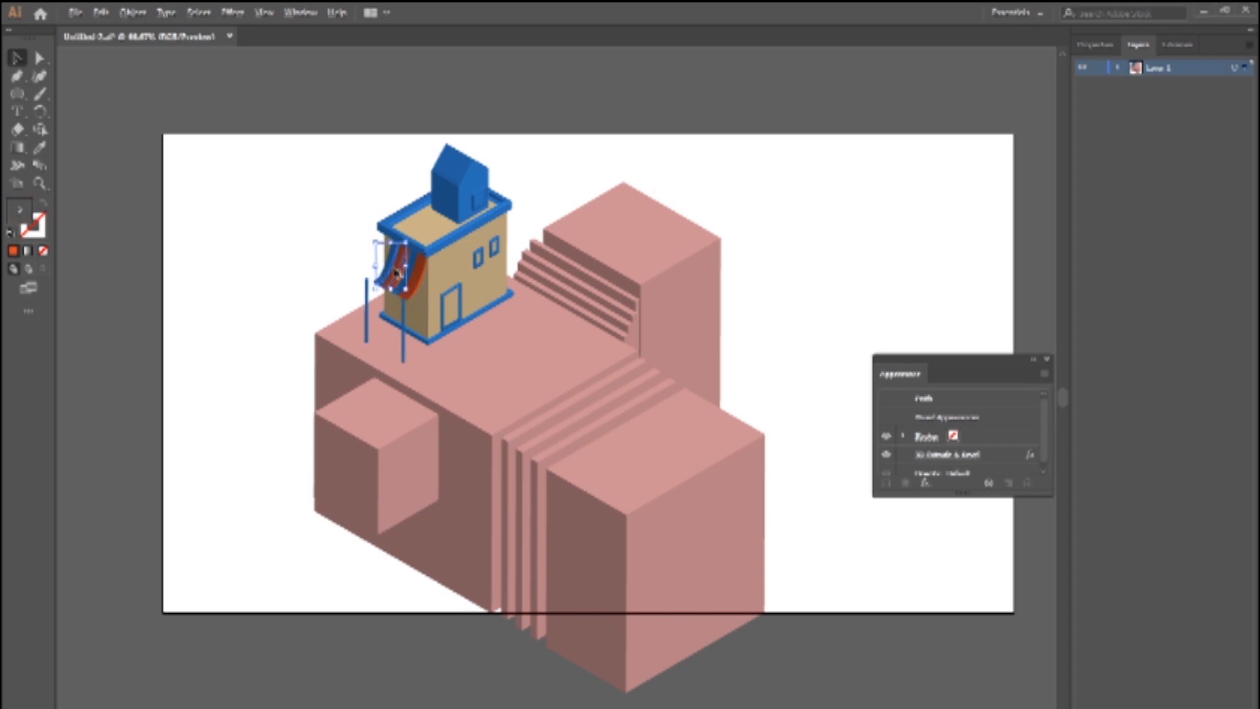
{"action": "key", "text": "ctrl+d"}
{"action": "key", "text": "ctrl+d"}
{"action": "key", "text": "ctrl+d"}
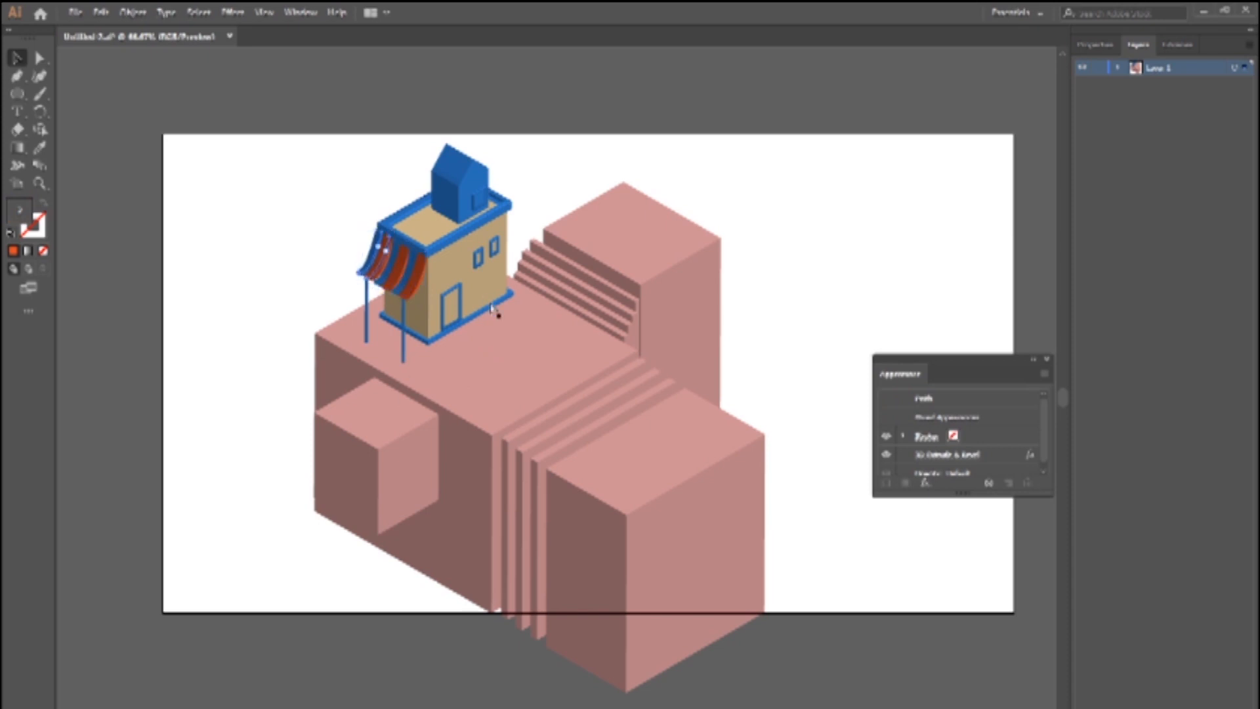
{"action": "left_click", "coordinate": [261, 318]}
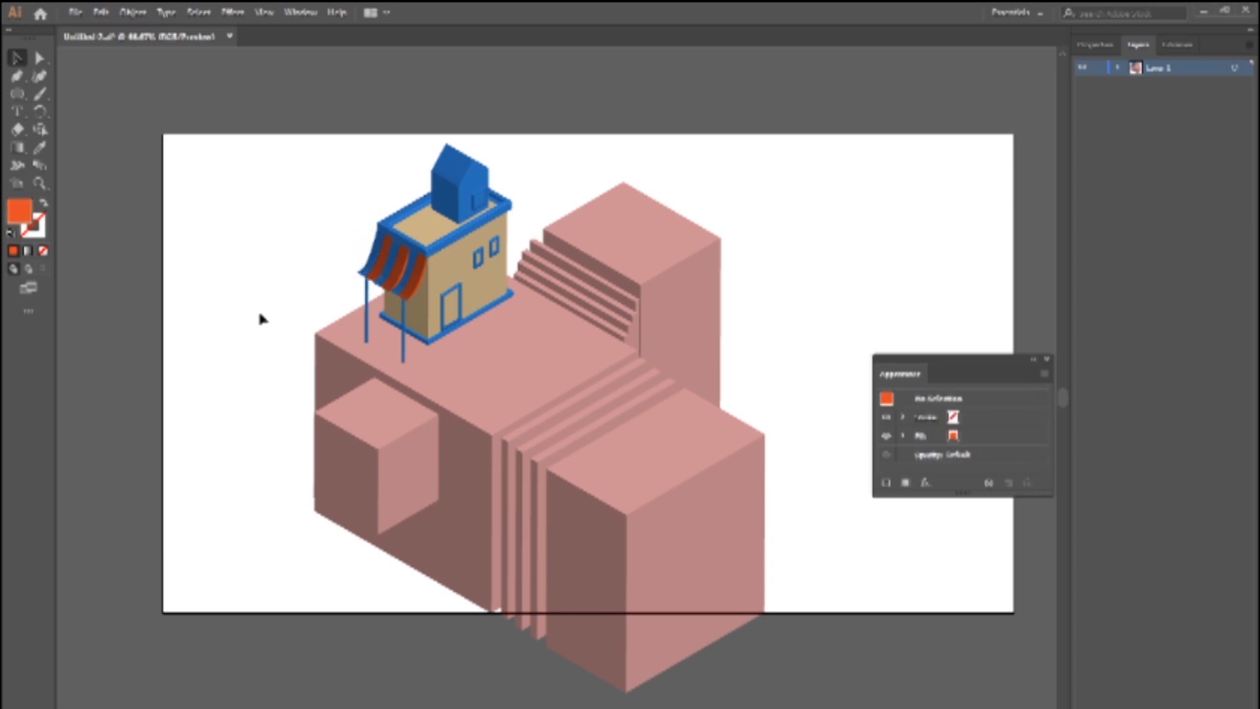
{"action": "left_click_drag", "start_coordinate": [260, 317], "coordinate": [244, 297]}
{"action": "key", "text": "ctrl+s"}
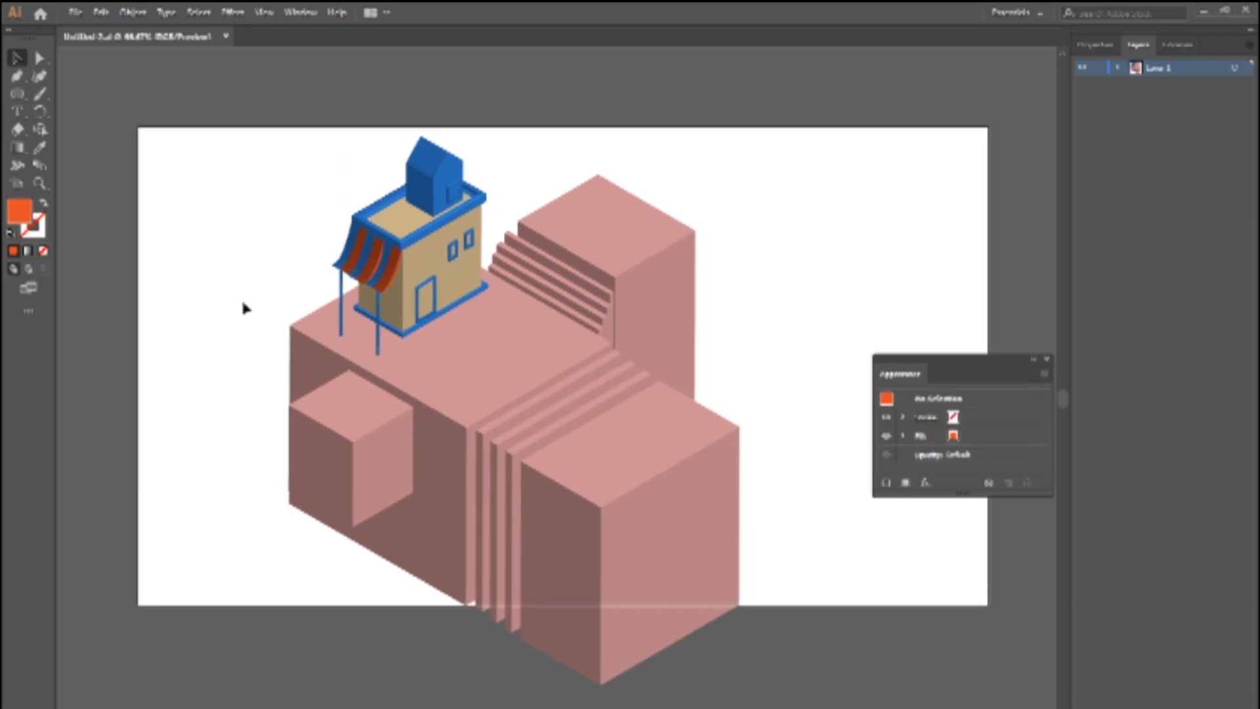
- Place a copy of the awning pole near the pink block's rear left corner
{"action": "left_click", "coordinate": [378, 349]}
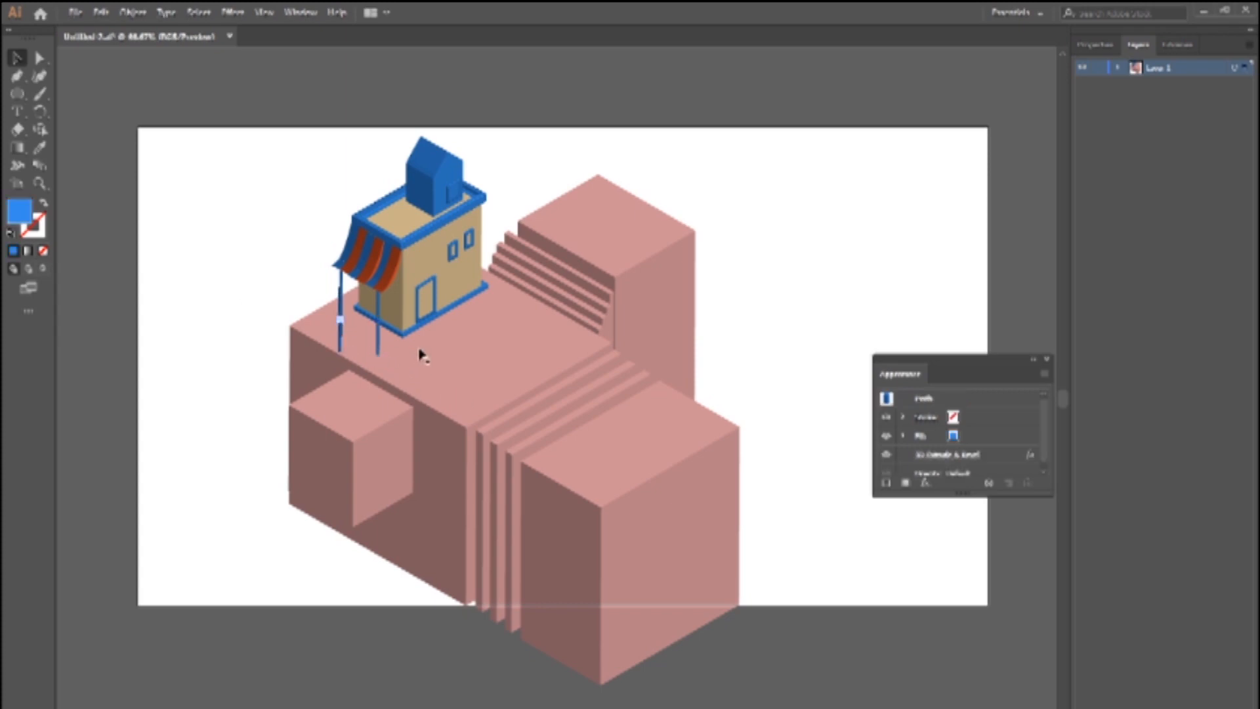
{"action": "key", "text": "shift+Left"}
{"action": "key", "text": "shift+Left"}
{"action": "key", "text": "shift+Left"}
{"action": "key", "text": "shift+Left"}
{"action": "key", "text": "shift+Up"}
{"action": "key", "text": "shift+Up"}
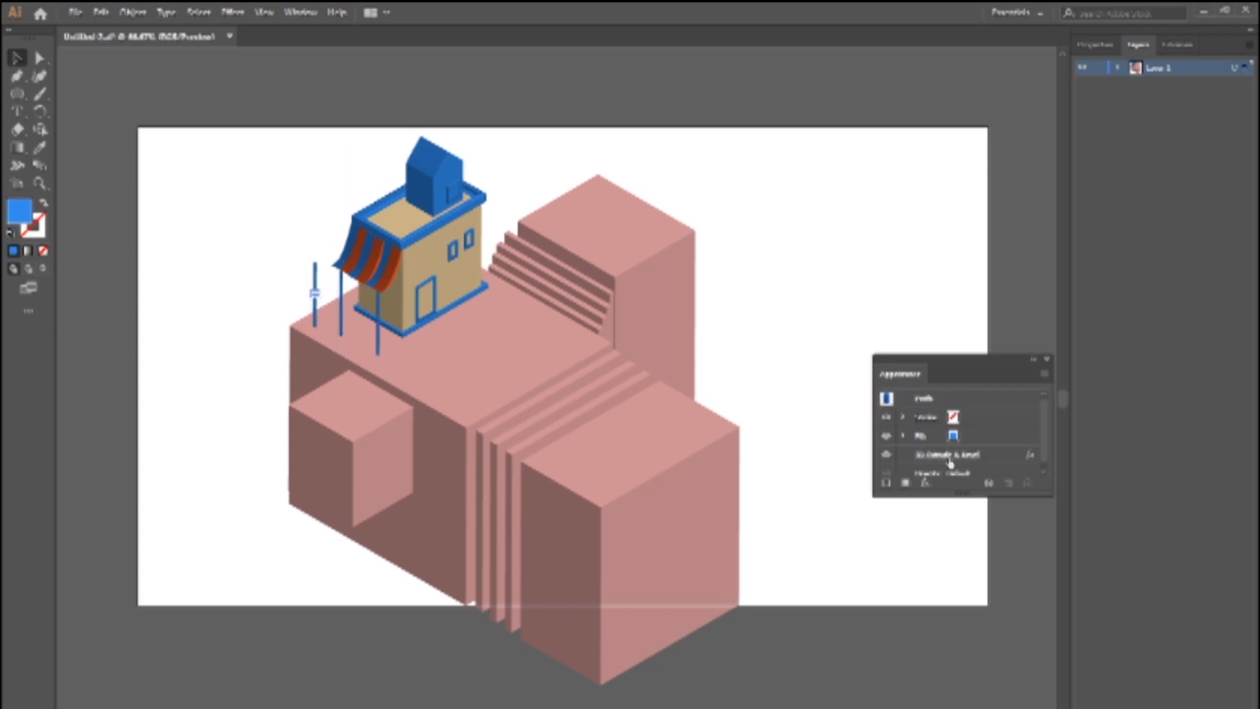
- Reduce the 3D extrude depth of the corner pole copy to shorten it, and move it down onto the block
{"action": "left_click", "coordinate": [949, 458]}
{"action": "left_click", "coordinate": [753, 533]}
{"action": "double_click", "coordinate": [822, 449]}
{"action": "key", "text": "shift+Down"}
{"action": "key", "text": "shift+Down"}
{"action": "key", "text": "shift+Down"}
{"action": "left_click", "coordinate": [999, 535]}
{"action": "key", "text": "shift+Down"}
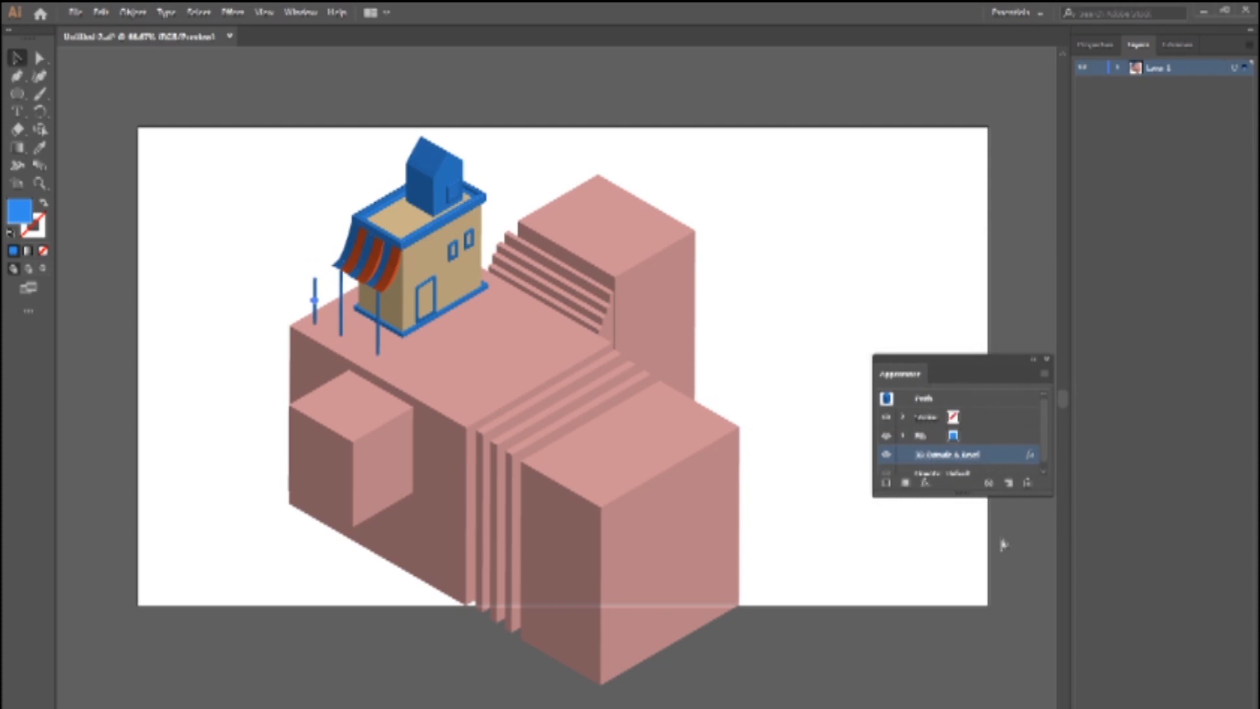
- Make a wider copy of the corner pole beside the block and flatten it into a thin disc by reducing its extrude depth
{"action": "left_click_drag", "start_coordinate": [315, 298], "coordinate": [278, 318]}
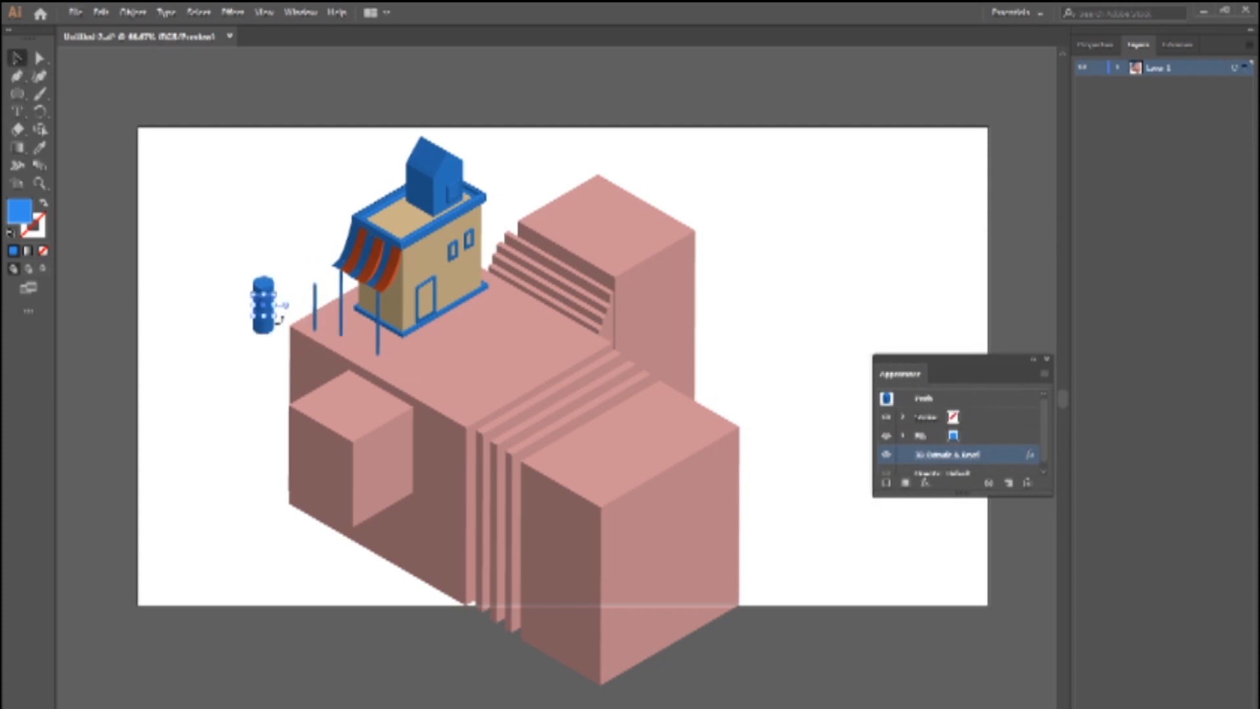
{"action": "left_click", "coordinate": [948, 454]}
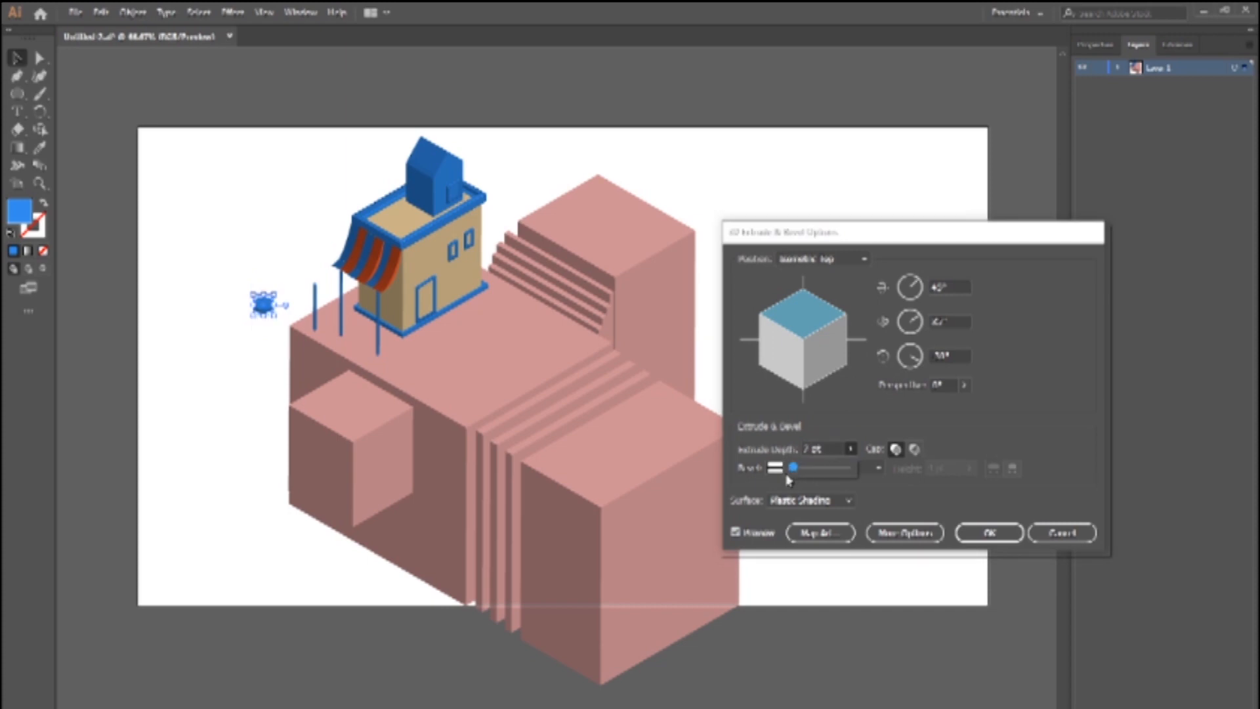
{"action": "left_click", "coordinate": [989, 532]}
- Place the disc at the foot of the corner pole and give it a pale pink fill based on the block's colour
{"action": "double_click", "coordinate": [19, 210]}
{"action": "key", "text": "Escape"}
{"action": "key", "text": "i"}
{"action": "left_click", "coordinate": [444, 360]}
{"action": "key", "text": "v"}
{"action": "left_click_drag", "start_coordinate": [268, 309], "coordinate": [317, 328]}
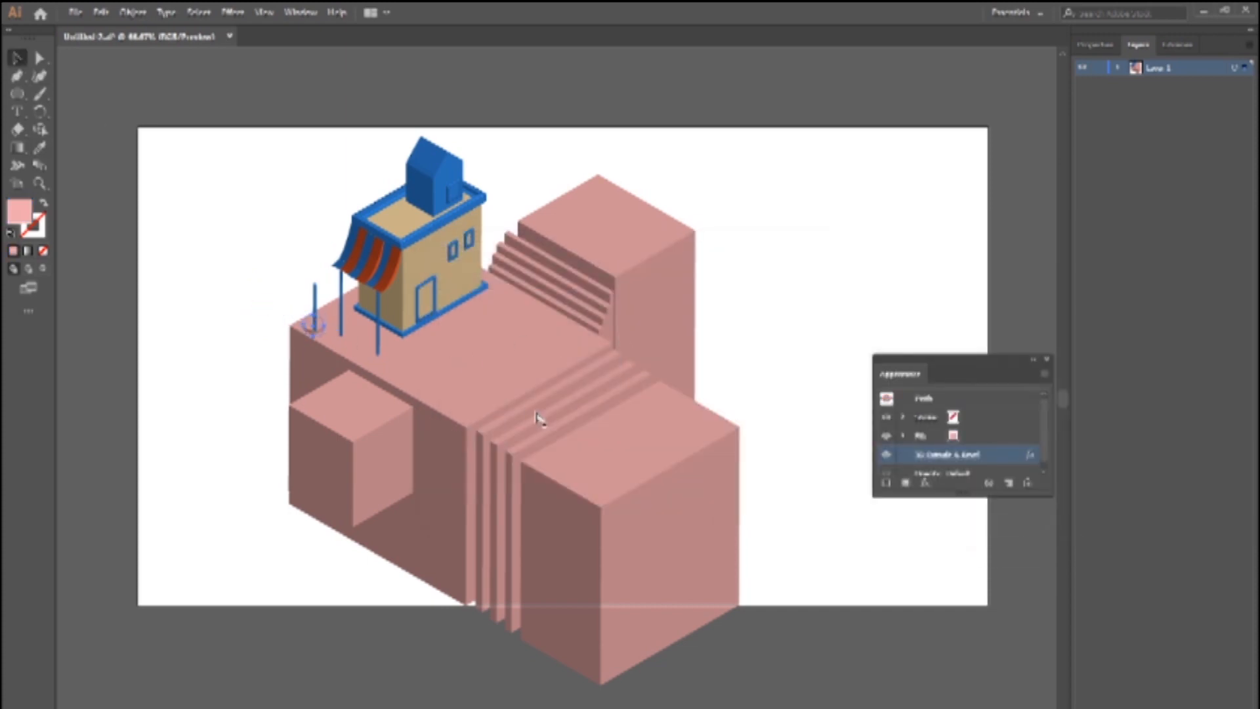
{"action": "double_click", "coordinate": [20, 211]}
{"action": "left_click", "coordinate": [467, 296]}
{"action": "left_click", "coordinate": [786, 292]}
{"action": "left_click", "coordinate": [826, 283]}
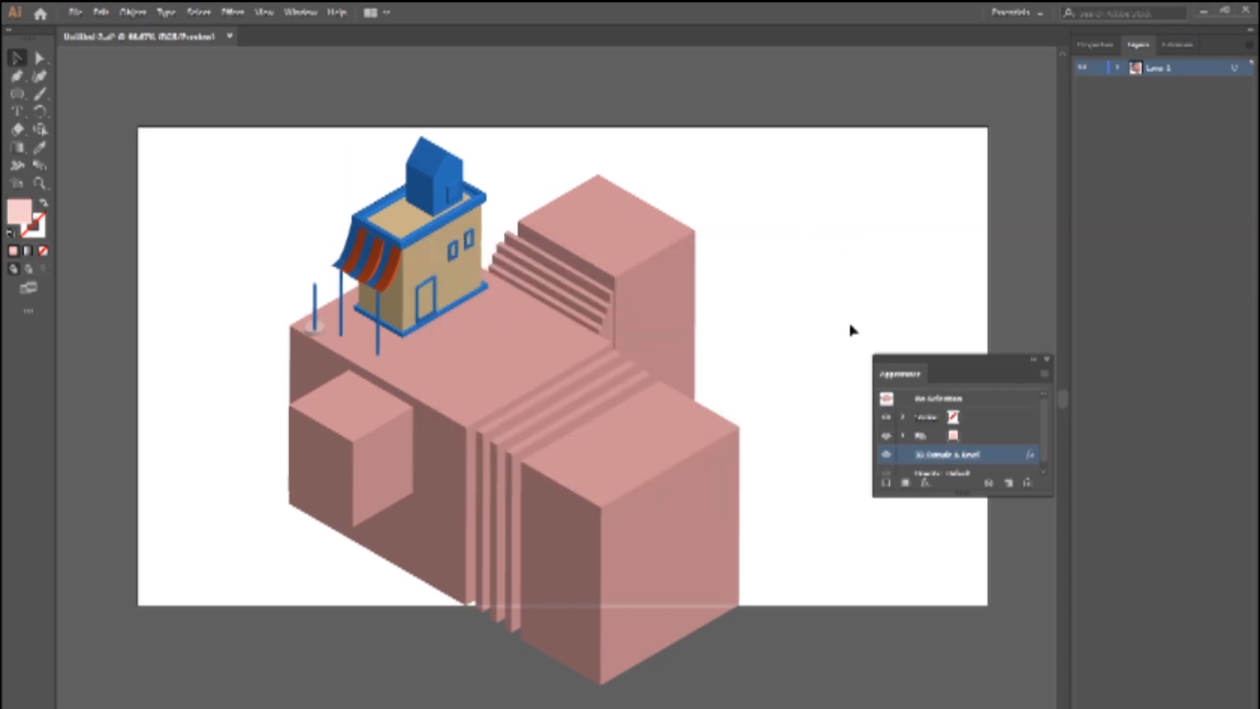
- Seat the corner pole on top of the pale disc and save the document
{"action": "left_click", "coordinate": [316, 310]}
{"action": "left_click", "coordinate": [811, 316]}
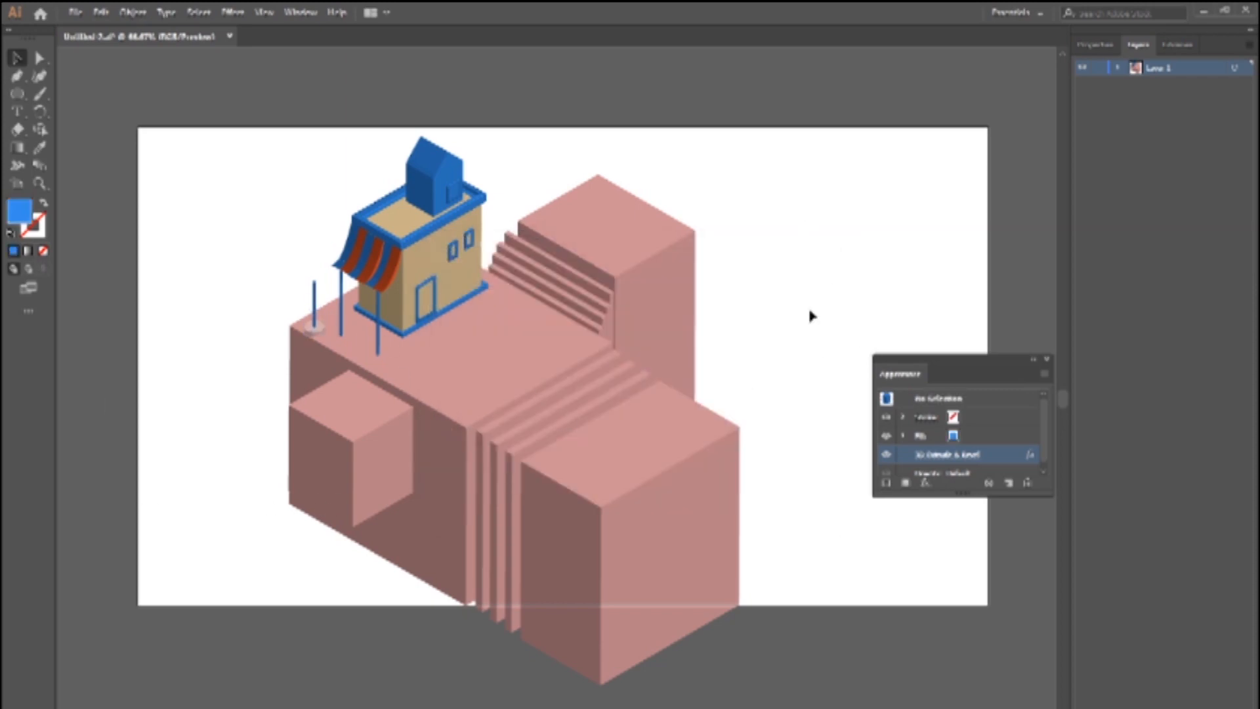
{"action": "key", "text": "ctrl+s"}
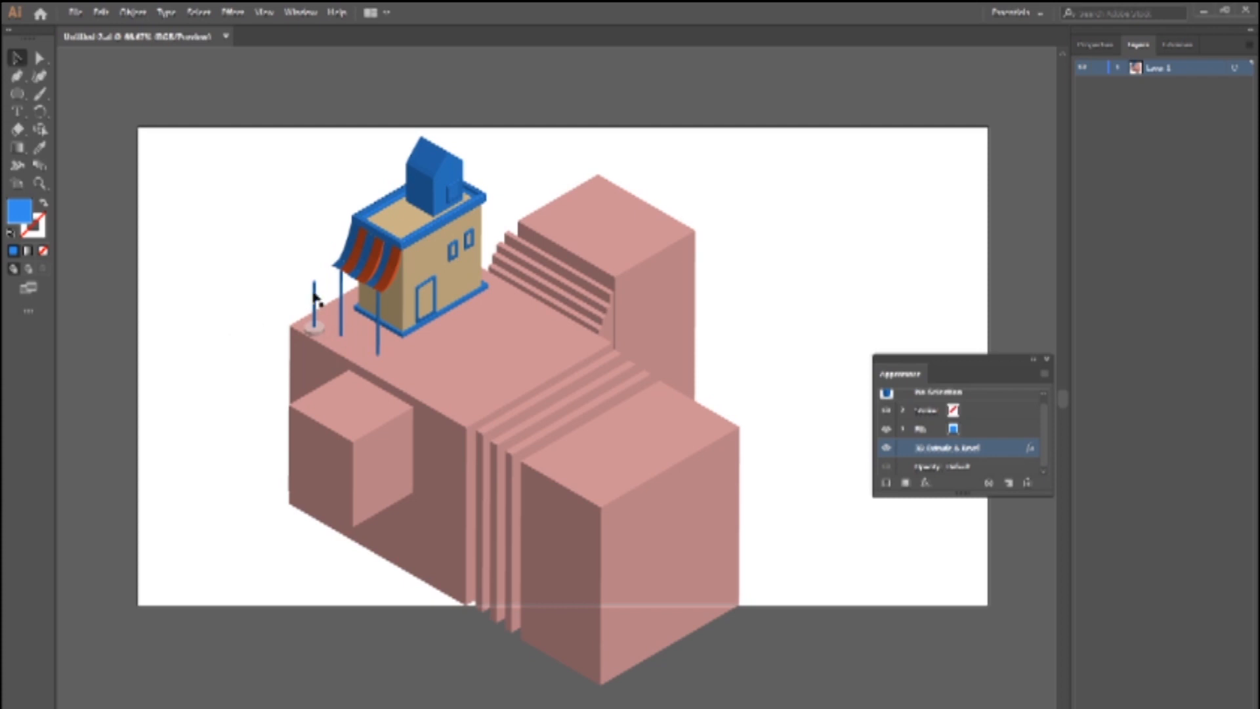
- Duplicate the corner pole beside the artwork and reduce the copy's extrude depth to make a short railing post
{"action": "left_click_drag", "start_coordinate": [315, 298], "coordinate": [210, 297], "text": "alt"}
{"action": "left_click", "coordinate": [919, 454]}
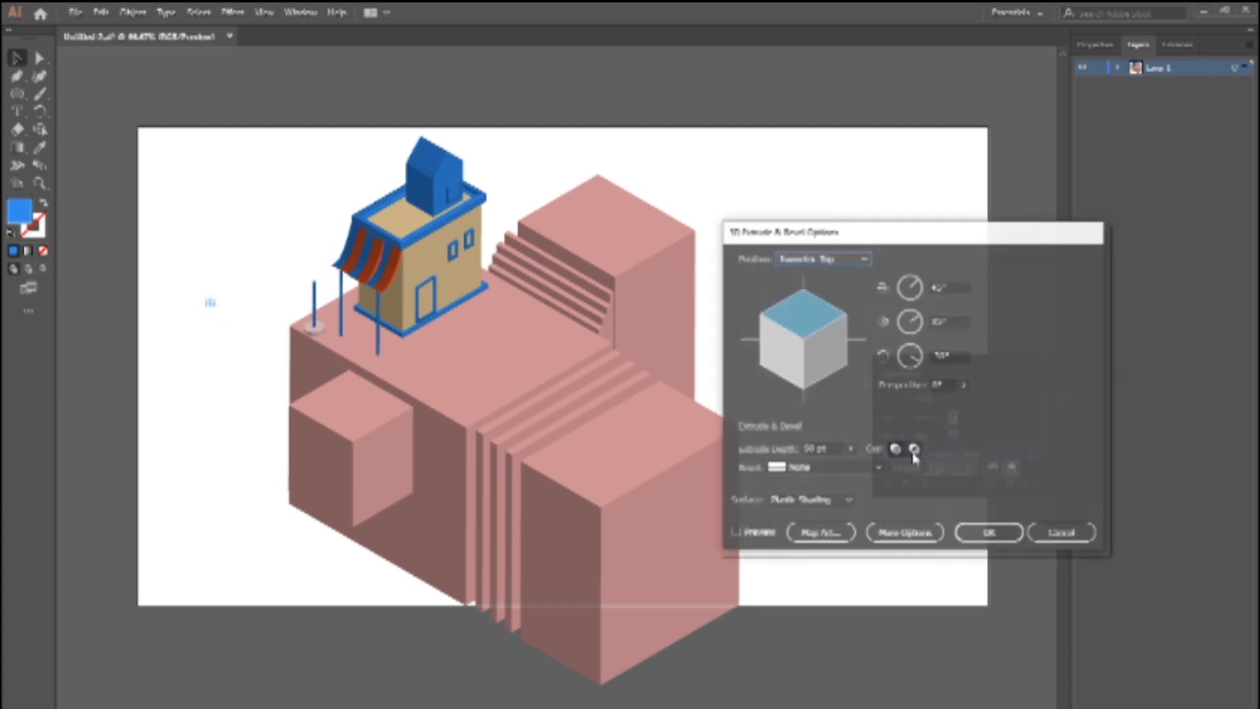
{"action": "left_click", "coordinate": [830, 448]}
{"action": "left_click", "coordinate": [956, 534]}
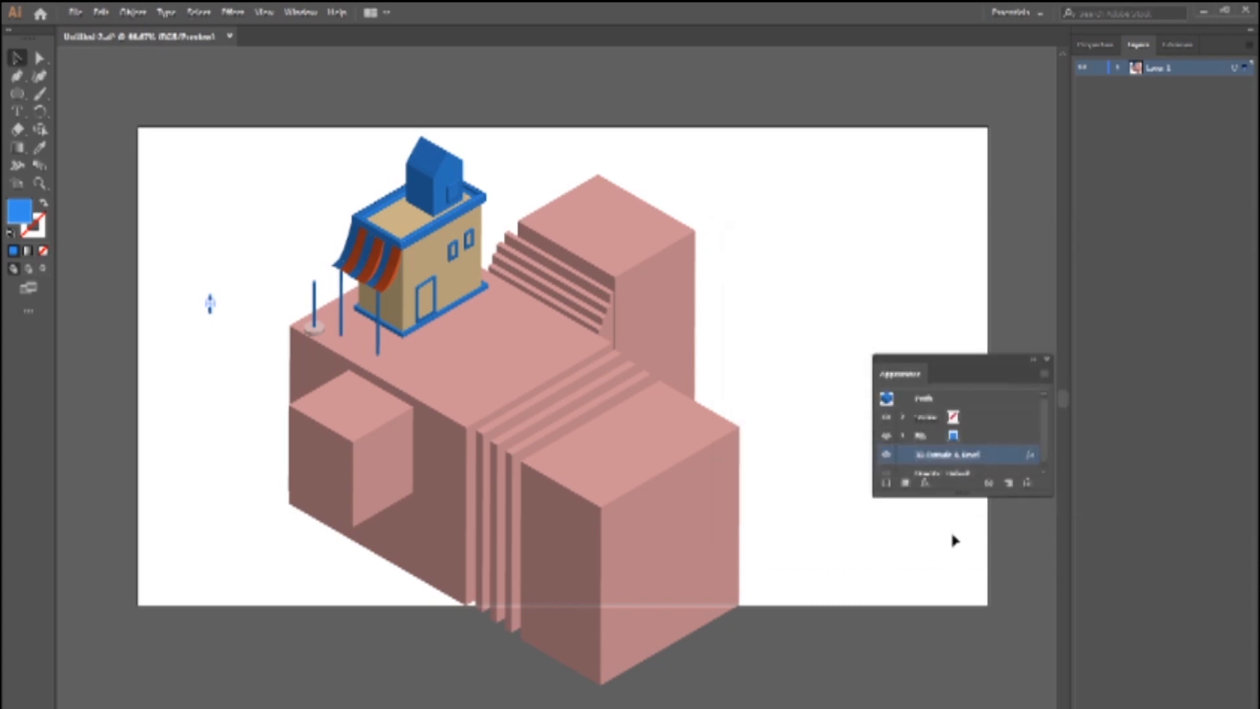
- Move the short post onto the building's roof trim and place copies along the edge above the awning
{"action": "left_click", "coordinate": [40, 184]}
{"action": "left_click_drag", "start_coordinate": [138, 192], "coordinate": [616, 384]}
{"action": "left_click", "coordinate": [17, 59]}
{"action": "mouse_move", "coordinate": [204, 422]}
{"action": "left_mouse_down"}
{"action": "mouse_move", "coordinate": [525, 220]}
{"action": "mouse_move", "coordinate": [513, 213]}
{"action": "mouse_move", "coordinate": [540, 241]}
{"action": "mouse_move", "coordinate": [528, 237]}
{"action": "mouse_move", "coordinate": [575, 250]}
{"action": "left_mouse_up"}
{"action": "key", "text": "Left"}
{"action": "key", "text": "Left"}
{"action": "key", "text": "Left"}
{"action": "key", "text": "Left"}
{"action": "key", "text": "Left"}
{"action": "key", "text": "Up"}
{"action": "key", "text": "Up"}
{"action": "left_click_drag", "start_coordinate": [547, 236], "coordinate": [569, 246]}
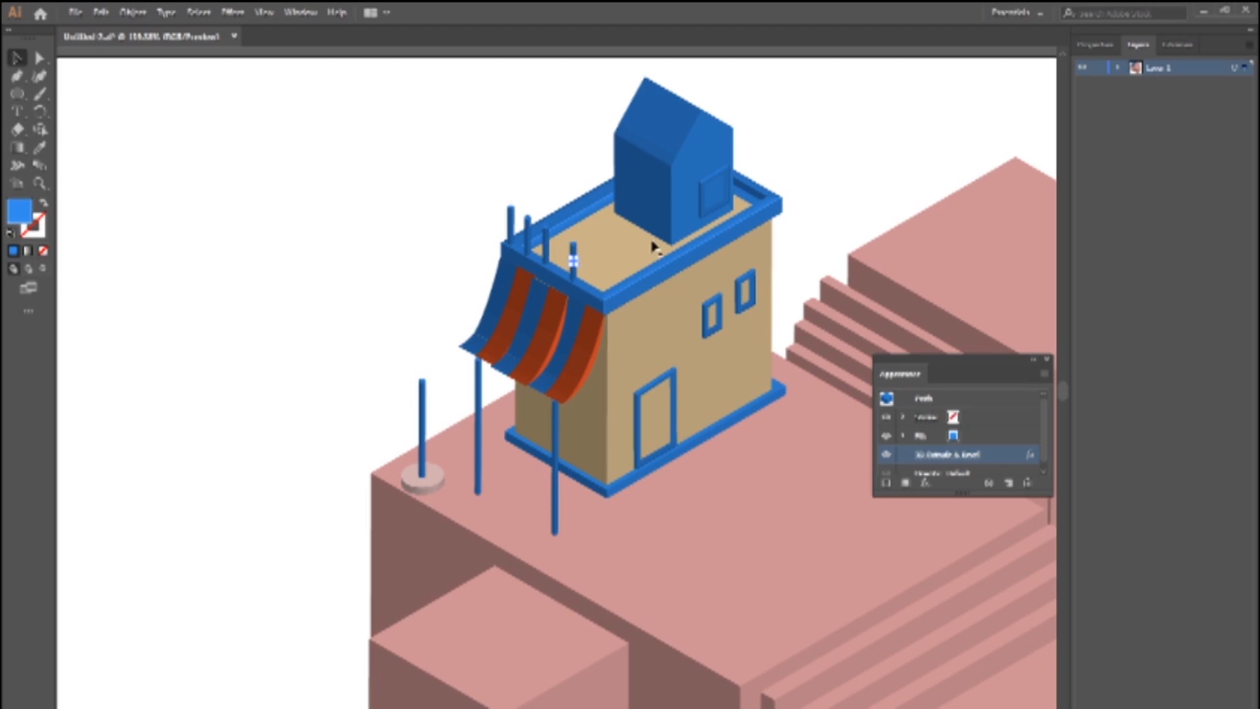
- Add and nudge further railing posts to fill the roof edge above the awning up to the front corner
{"action": "left_click_drag", "start_coordinate": [514, 224], "coordinate": [607, 290]}
{"action": "key", "text": "Left"}
{"action": "key", "text": "Left"}
{"action": "key", "text": "Left"}
{"action": "key", "text": "Down"}
{"action": "key", "text": "Down"}
{"action": "key", "text": "Up"}
{"action": "key", "text": "Up"}
{"action": "key", "text": "Up"}
{"action": "key", "text": "Up"}
{"action": "key", "text": "Up"}
{"action": "key", "text": "Up"}
{"action": "key", "text": "Up"}
{"action": "key", "text": "Up"}
{"action": "key", "text": "Up"}
{"action": "key", "text": "Up"}
{"action": "key", "text": "Up"}
{"action": "key", "text": "Up"}
{"action": "key", "text": "Left"}
{"action": "key", "text": "Left"}
- Place a row of evenly spaced railing posts along the roof edge above the door and windows
{"action": "left_click_drag", "start_coordinate": [595, 288], "coordinate": [744, 218]}
{"action": "key", "text": "Left"}
{"action": "key", "text": "Left"}
{"action": "key", "text": "Down"}
{"action": "key", "text": "Down"}
{"action": "key", "text": "Left"}
{"action": "key", "text": "Left"}
{"action": "key", "text": "Left"}
{"action": "key", "text": "ctrl+d"}
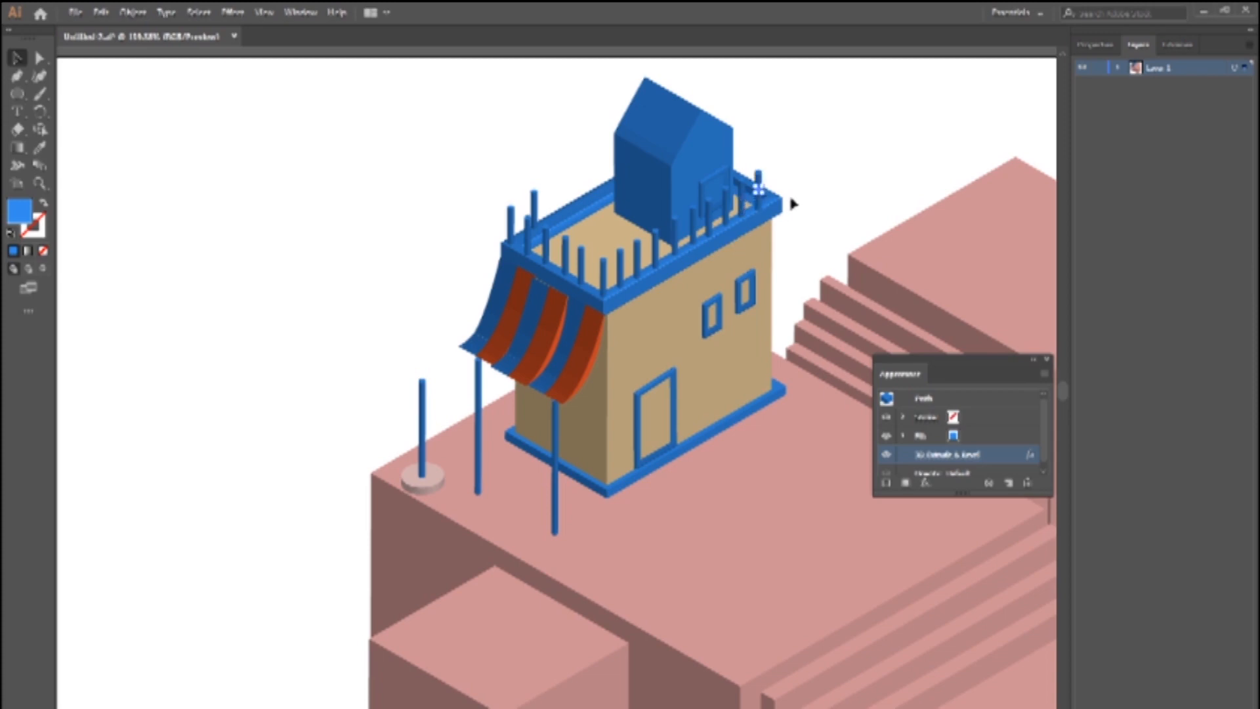
{"action": "key", "text": "ctrl+d"}
- Place railing posts along the two rear roof edges, nudging the copies into even spacing
{"action": "left_click_drag", "start_coordinate": [769, 198], "coordinate": [746, 183]}
{"action": "key", "text": "Up"}
{"action": "key", "text": "Up"}
{"action": "key", "text": "Left"}
{"action": "left_click_drag", "start_coordinate": [533, 205], "coordinate": [553, 194]}
{"action": "key", "text": "Right"}
{"action": "left_click", "coordinate": [534, 208]}
{"action": "key", "text": "Down"}
{"action": "key", "text": "Down"}
{"action": "key", "text": "Right"}
{"action": "key", "text": "Right"}
{"action": "left_click", "coordinate": [556, 196]}
{"action": "key", "text": "Down"}
{"action": "key", "text": "Down"}
{"action": "key", "text": "Right"}
{"action": "key", "text": "Right"}
{"action": "left_click_drag", "start_coordinate": [568, 189], "coordinate": [603, 169]}
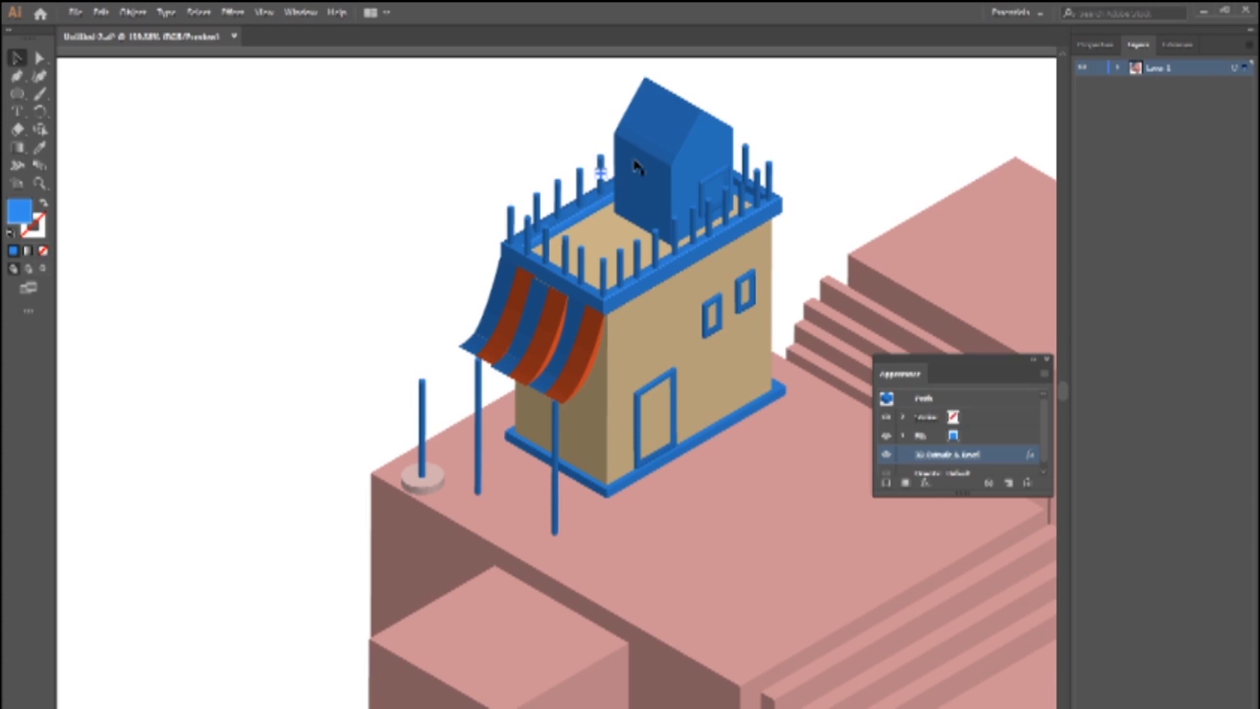
- Nudge the railing post at the roof's left corner into line with the neighbouring posts
{"action": "left_click", "coordinate": [378, 205]}
{"action": "left_click", "coordinate": [511, 229]}
{"action": "key", "text": "Down"}
{"action": "key", "text": "Down"}
{"action": "key", "text": "Right"}
{"action": "key", "text": "Right"}
{"action": "left_click", "coordinate": [373, 270]}
- Draw a railing path around the roof posts with the Pen tool and swap its blue fill to a stroke
{"action": "key", "text": "p"}
{"action": "left_click", "coordinate": [616, 160]}
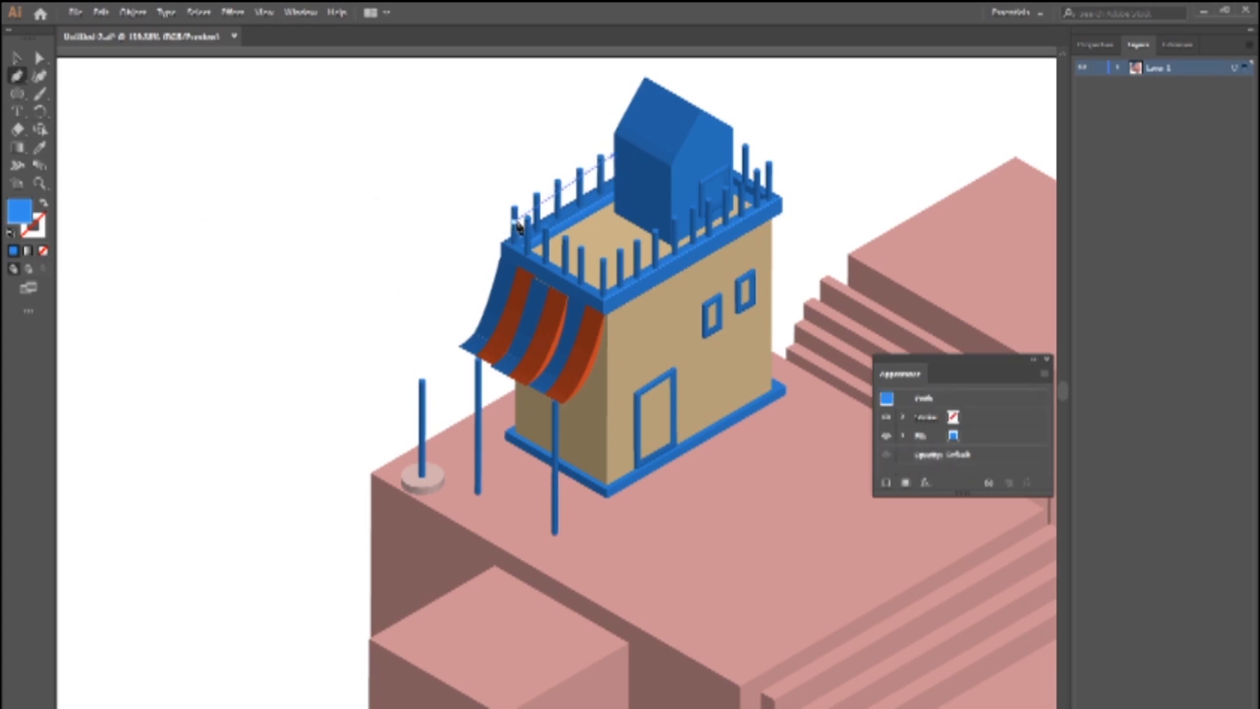
{"action": "left_click", "coordinate": [604, 277]}
{"action": "left_click", "coordinate": [768, 176]}
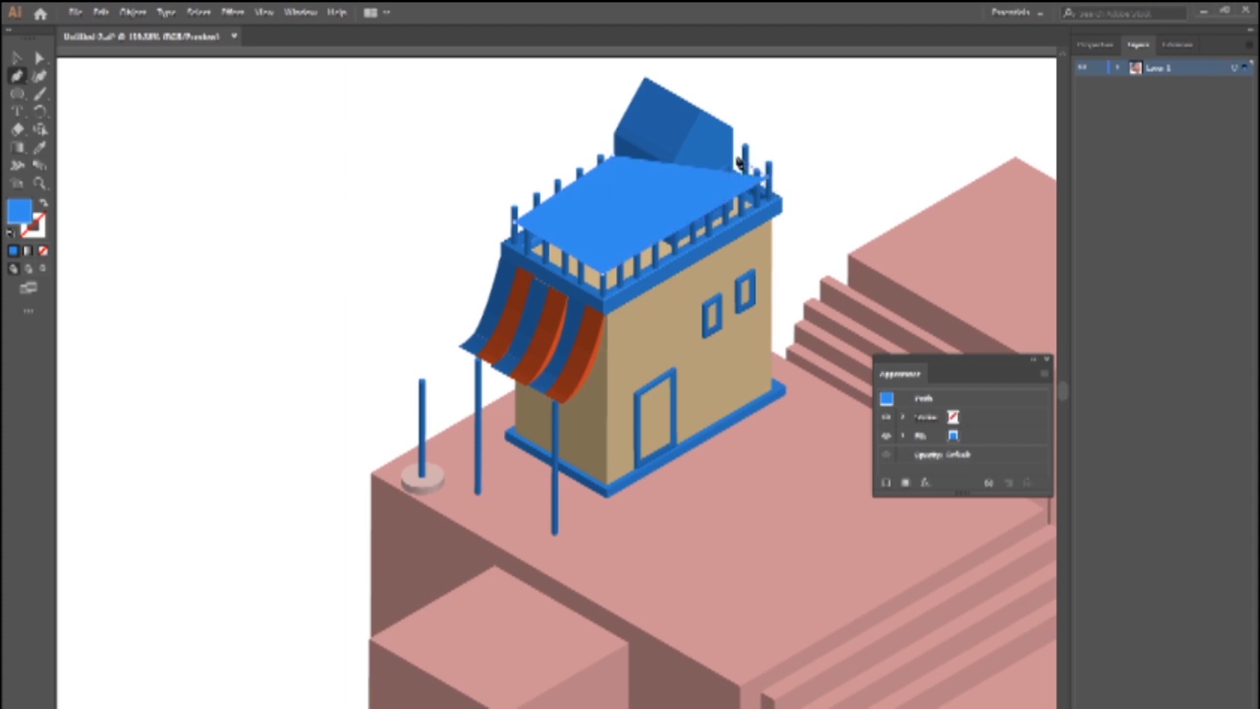
{"action": "left_click", "coordinate": [733, 150]}
{"action": "key", "text": "shift+x"}
{"action": "key", "text": "a"}
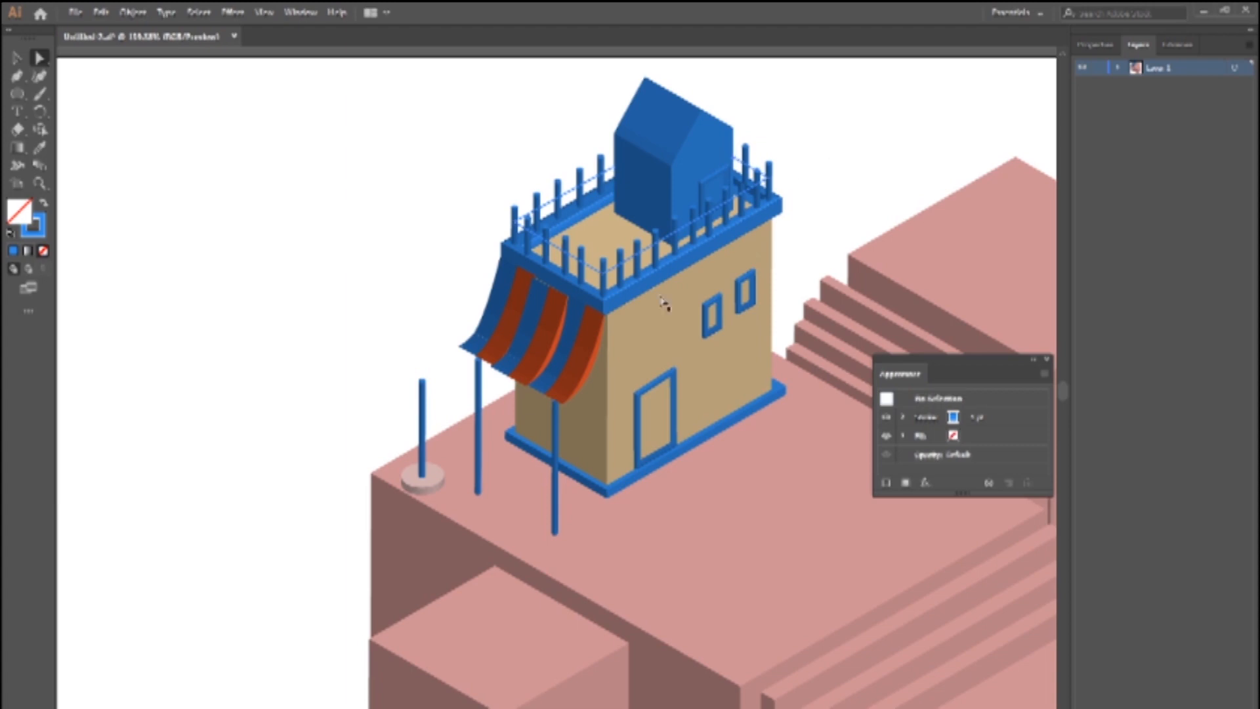
- Duplicate the railing path slightly below the original to form a second rail around the roof
{"action": "left_click", "coordinate": [852, 150]}
{"action": "left_click", "coordinate": [754, 194]}
{"action": "key", "text": "v"}
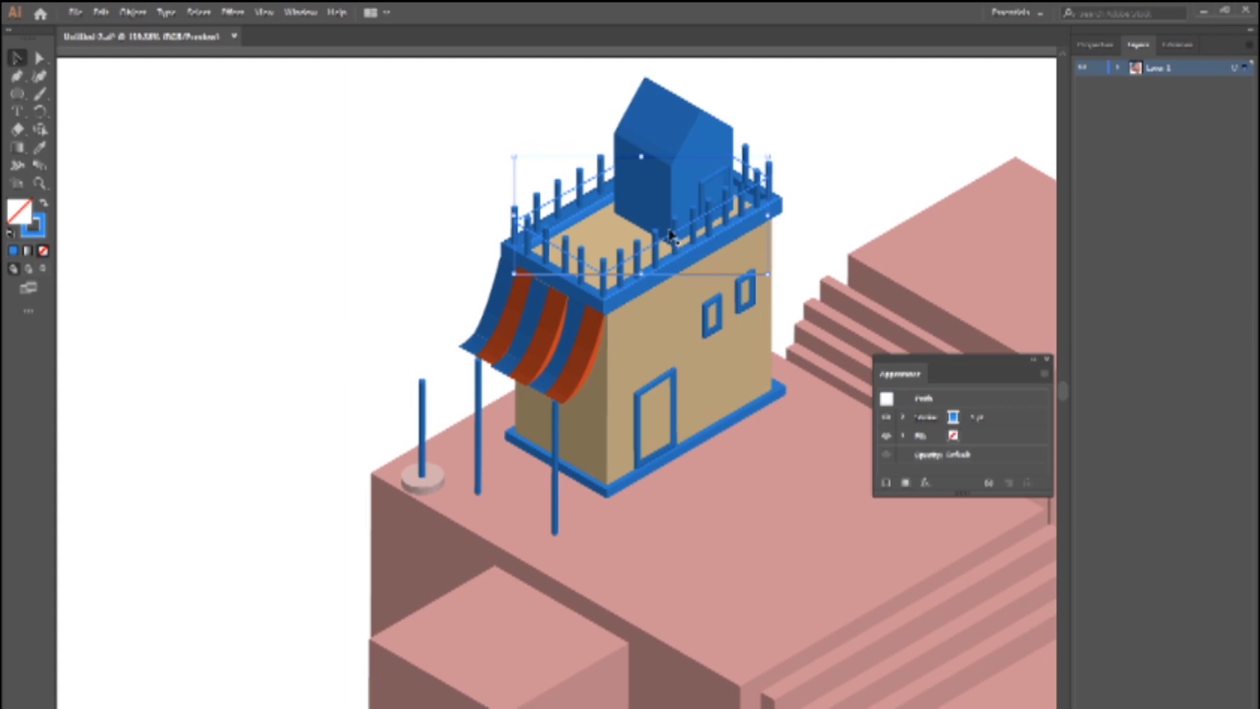
{"action": "left_click", "coordinate": [860, 177]}
{"action": "left_click_drag", "start_coordinate": [860, 178], "coordinate": [717, 183]}
- Draw a narrow four-cornered ridge strip along the top edge of the rooftop house's roof with the Pen tool
{"action": "key", "text": "p"}
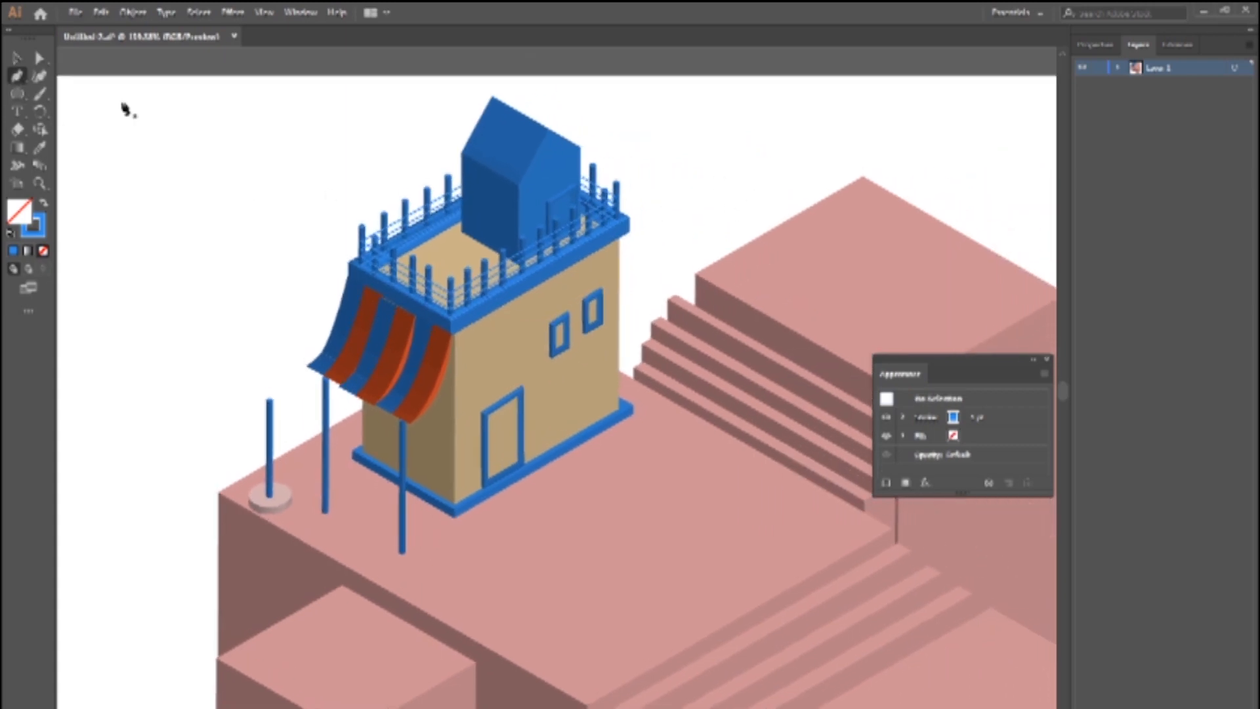
{"action": "left_click", "coordinate": [483, 115]}
{"action": "key", "text": "ctrl+z"}
{"action": "left_click", "coordinate": [543, 142]}
{"action": "left_click", "coordinate": [492, 97]}
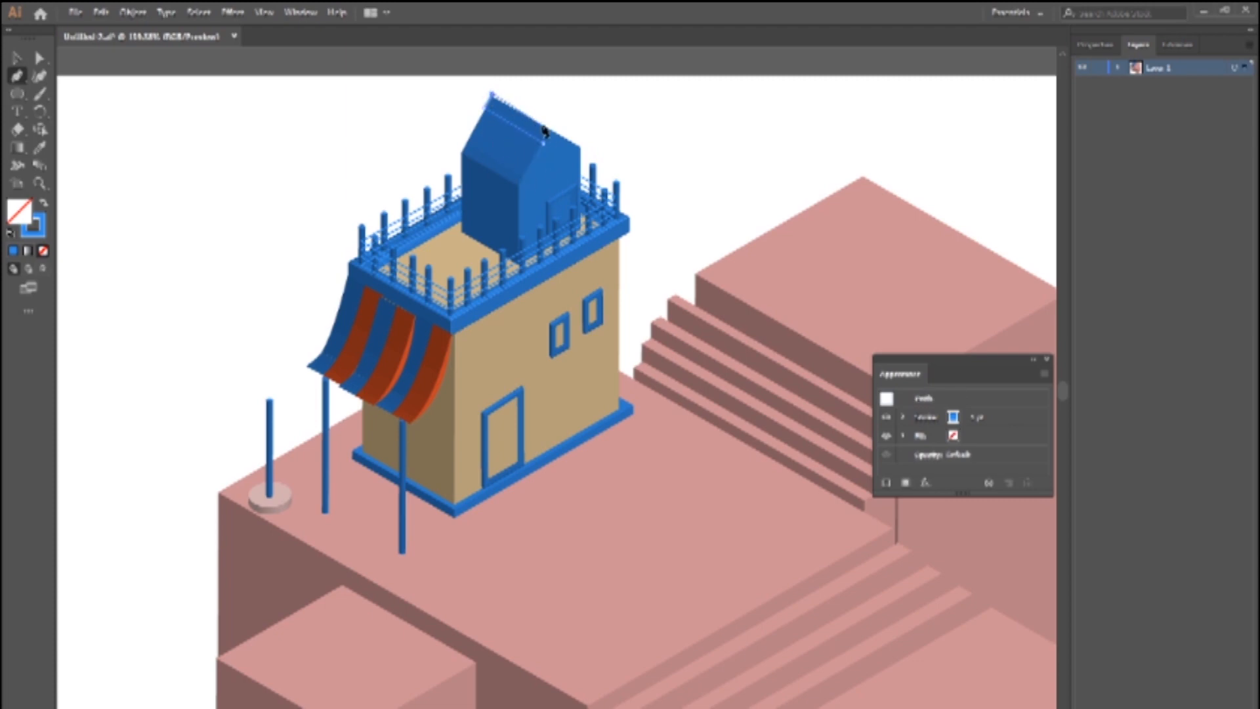
{"action": "left_click", "coordinate": [552, 126]}
{"action": "left_click", "coordinate": [544, 142]}
- Swap the ridge strip's stroke to a fill and set that fill to bright red
{"action": "left_click", "coordinate": [18, 59]}
{"action": "left_click", "coordinate": [43, 203]}
{"action": "double_click", "coordinate": [20, 211]}
{"action": "left_click_drag", "start_coordinate": [648, 369], "coordinate": [647, 496]}
{"action": "left_click", "coordinate": [787, 293]}
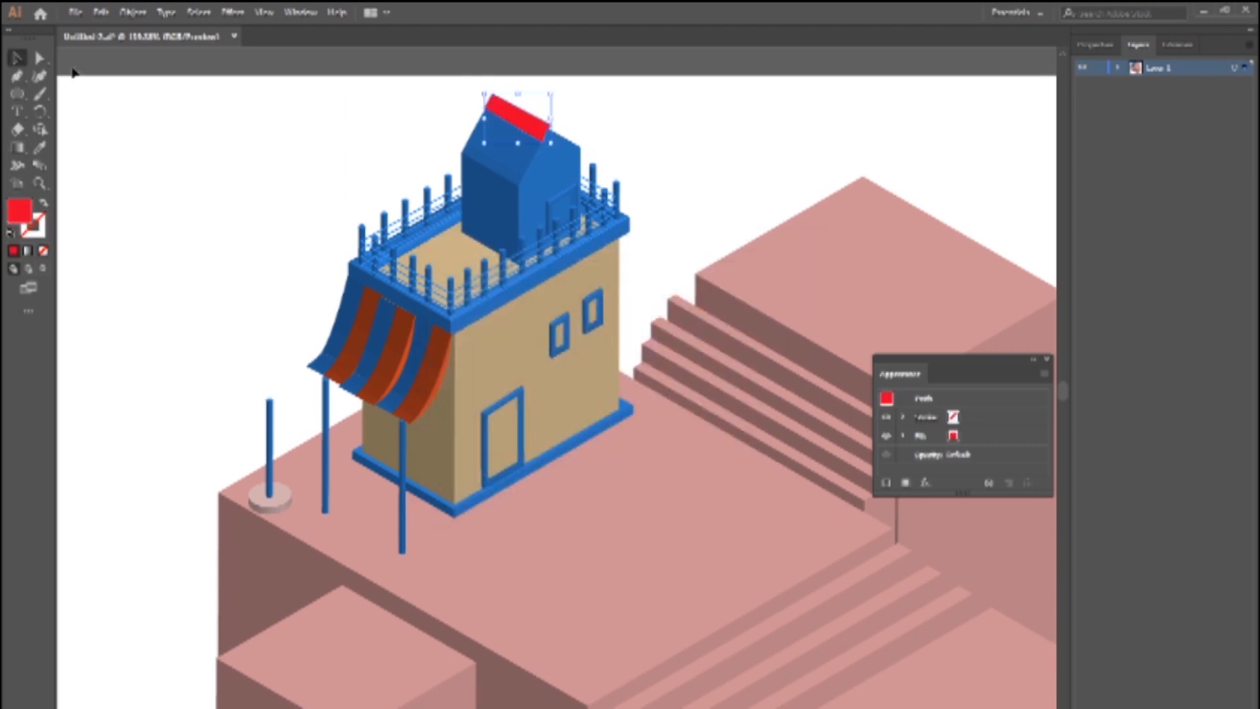
- Reshape the red ridge strip's corner points to follow the roof edge and curve its upper rear end
{"action": "left_click", "coordinate": [40, 58]}
{"action": "left_click_drag", "start_coordinate": [551, 126], "coordinate": [554, 127]}
{"action": "left_click_drag", "start_coordinate": [492, 97], "coordinate": [482, 109]}
{"action": "left_click", "coordinate": [593, 115]}
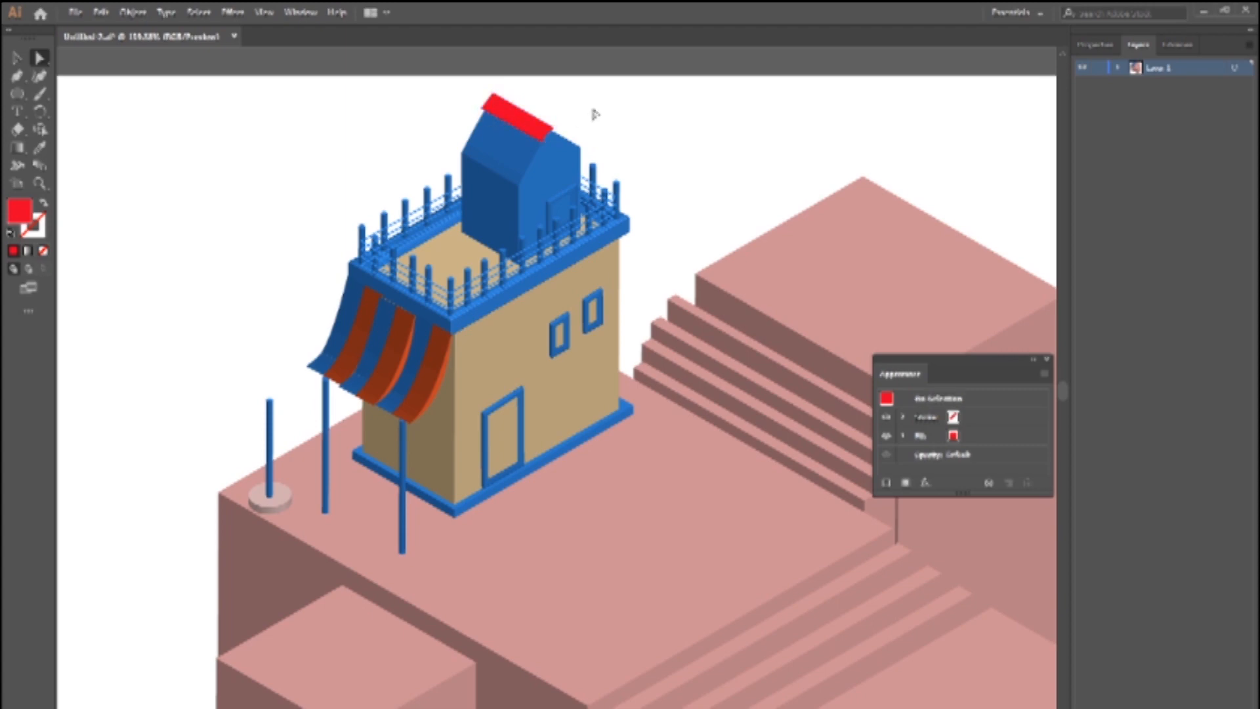
{"action": "left_click_drag", "start_coordinate": [17, 76], "coordinate": [85, 116]}
{"action": "left_click", "coordinate": [499, 100]}
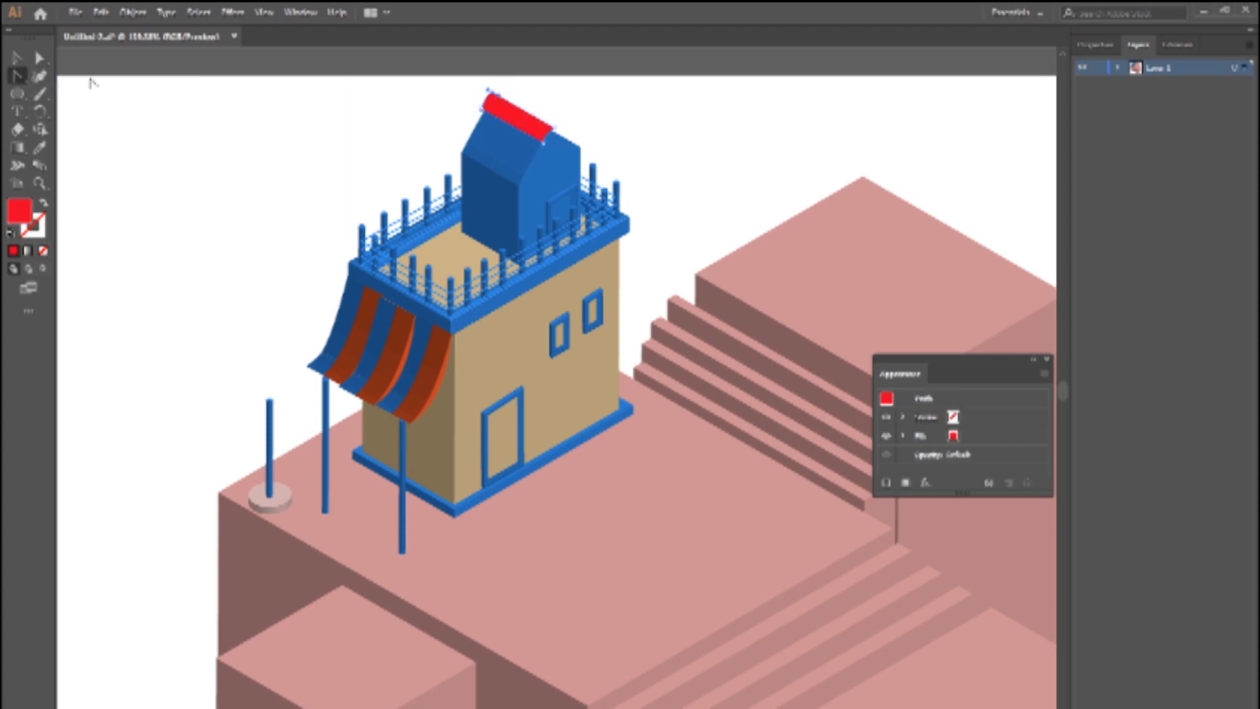
{"action": "key", "text": "v"}
{"action": "left_click", "coordinate": [673, 160]}
- Draw a scalloped tile strip along the lower eave of the rooftop house's roof with the Pen tool
{"action": "left_click", "coordinate": [18, 76]}
{"action": "left_click", "coordinate": [460, 157]}
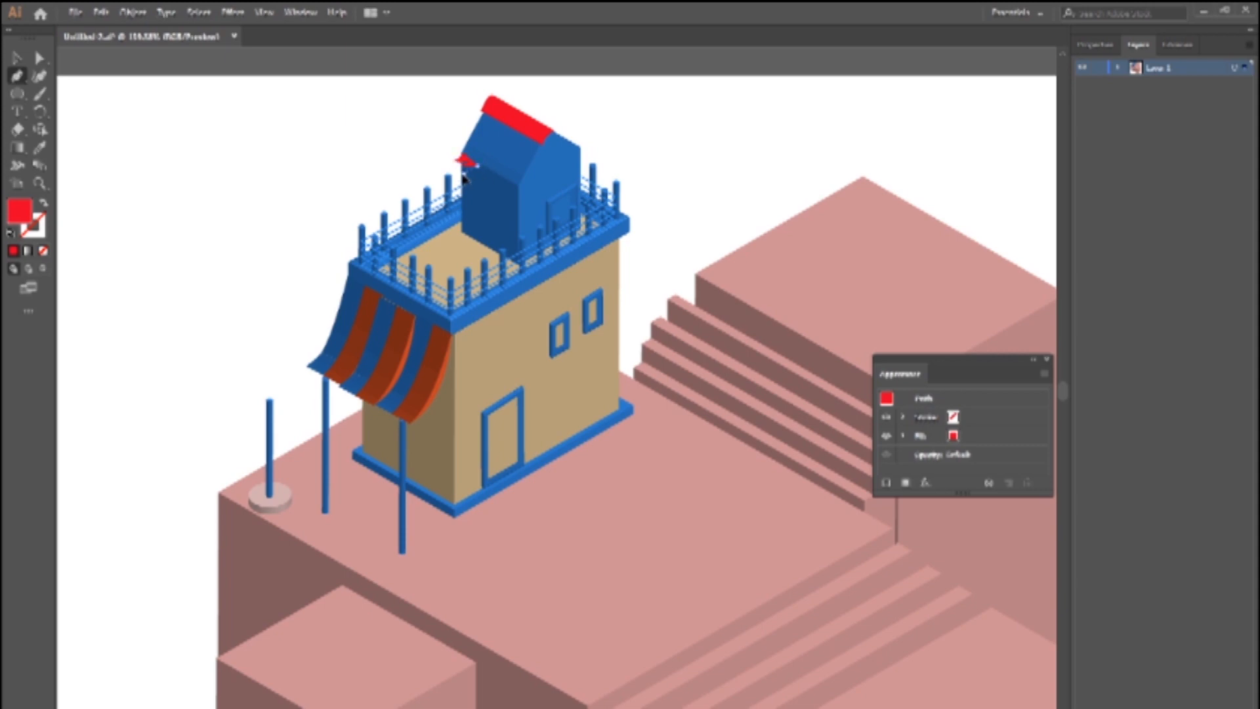
{"action": "left_click_drag", "start_coordinate": [488, 176], "coordinate": [521, 187]}
{"action": "left_click", "coordinate": [460, 158]}
{"action": "left_click", "coordinate": [16, 63]}
{"action": "left_click", "coordinate": [185, 194]}
- Fill the scalloped tile strip with the blue sampled from the roof railing
{"action": "left_click", "coordinate": [508, 192]}
{"action": "left_click", "coordinate": [39, 148]}
{"action": "left_click", "coordinate": [510, 265]}
{"action": "left_click", "coordinate": [17, 59]}
{"action": "left_click", "coordinate": [147, 237]}
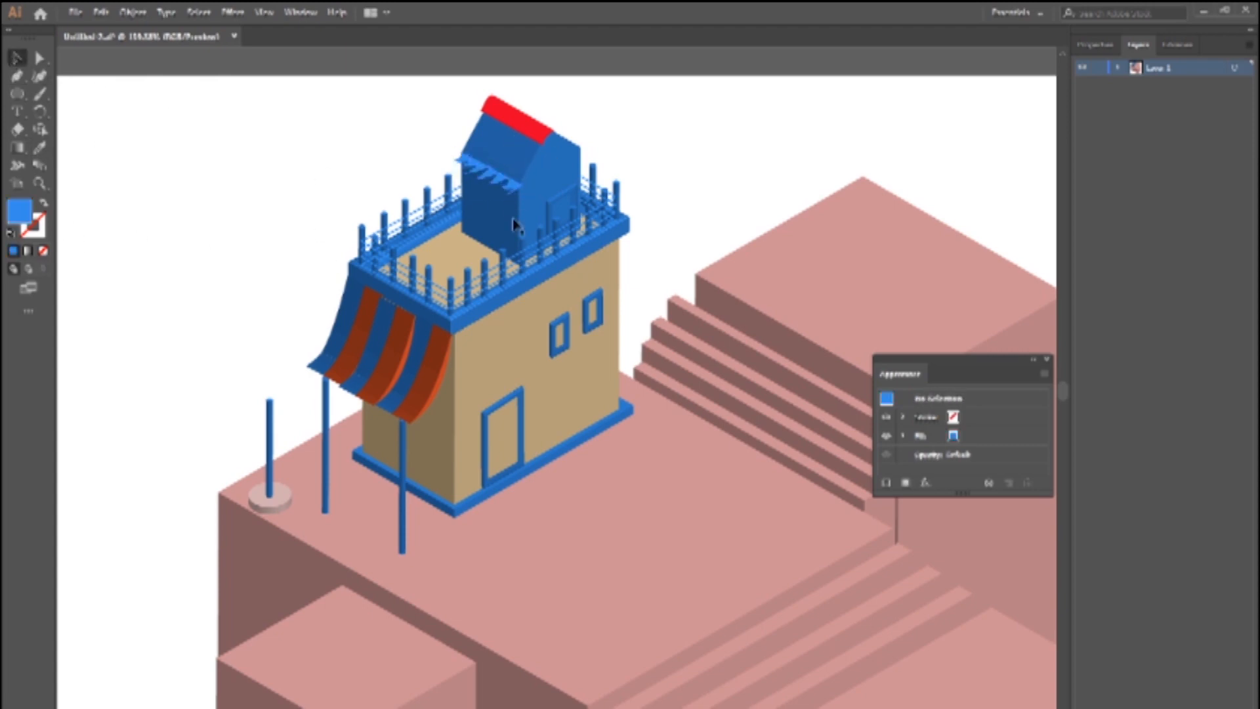
- Give the scalloped tile strip a darker blue fill and nudge it down along the eave
{"action": "left_click", "coordinate": [519, 177]}
{"action": "double_click", "coordinate": [20, 211]}
{"action": "left_click", "coordinate": [600, 338]}
{"action": "left_click", "coordinate": [788, 292]}
{"action": "key", "text": "Down"}
{"action": "key", "text": "Down"}
{"action": "key", "text": "Down"}
{"action": "key", "text": "Down"}
{"action": "key", "text": "Down"}
{"action": "key", "text": "Down"}
{"action": "key", "text": "Down"}
{"action": "left_click", "coordinate": [761, 178]}
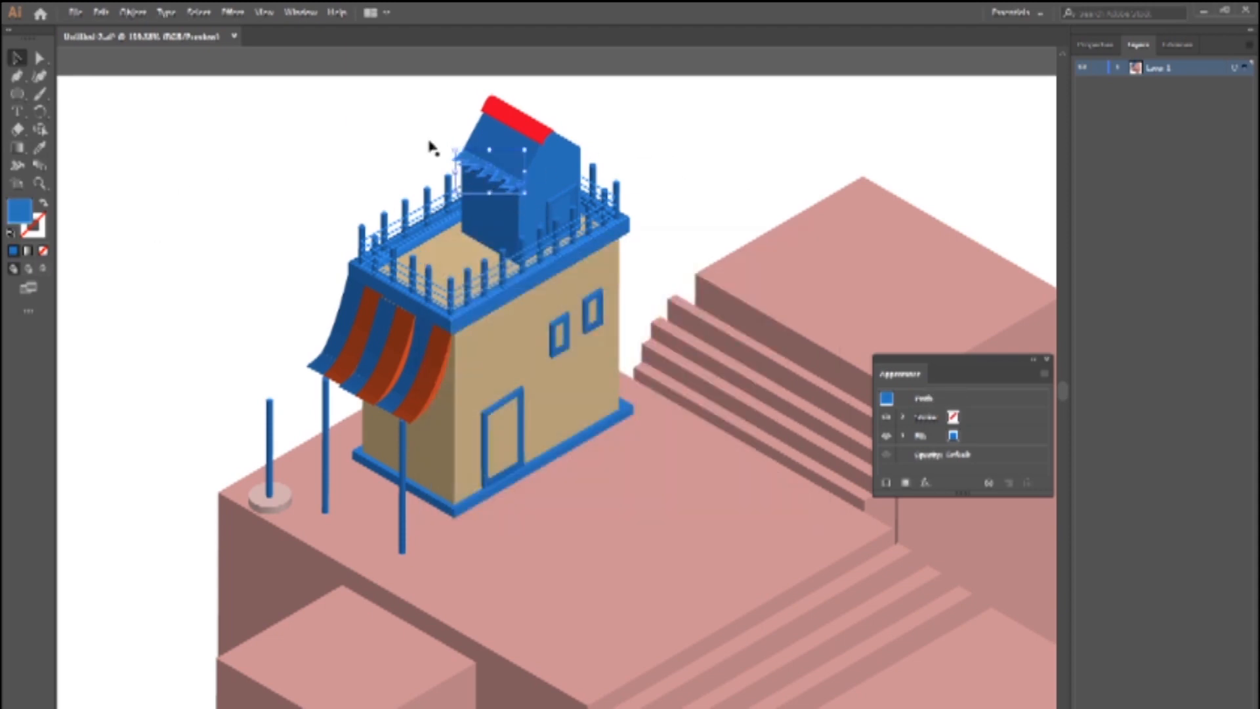
- Move the scalloped tile strips up the roof slope to just below the red ridge and group them
{"action": "left_click", "coordinate": [483, 164]}
{"action": "left_click_drag", "start_coordinate": [479, 159], "coordinate": [493, 124]}
{"action": "left_click_drag", "start_coordinate": [487, 177], "coordinate": [502, 143]}
{"action": "left_click", "coordinate": [529, 156], "text": "shift"}
{"action": "key", "text": "ctrl+g"}
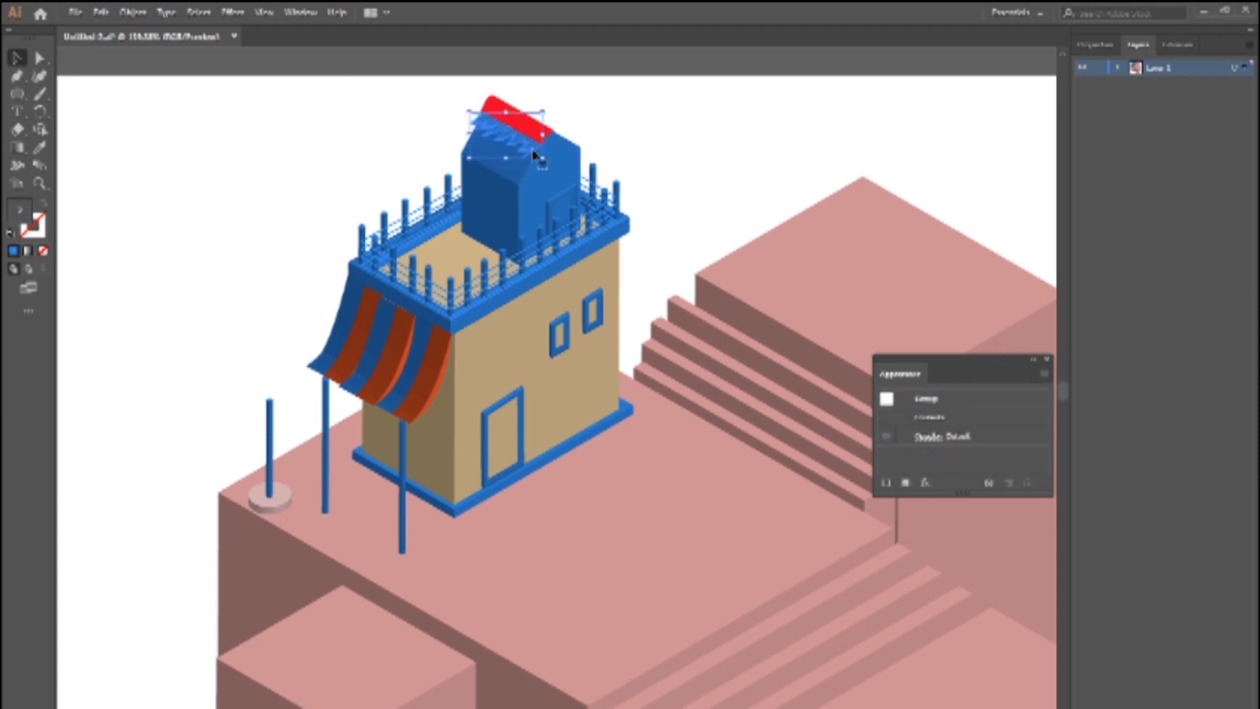
- Nudge the grouped tile strips left and down so they line up with the roof slope
{"action": "key", "text": "Left"}
{"action": "key", "text": "Left"}
{"action": "key", "text": "Left"}
{"action": "key", "text": "Left"}
{"action": "key", "text": "Left"}
{"action": "key", "text": "Down"}
{"action": "key", "text": "Down"}
{"action": "key", "text": "Down"}
{"action": "key", "text": "Down"}
{"action": "key", "text": "Right"}
{"action": "key", "text": "Right"}
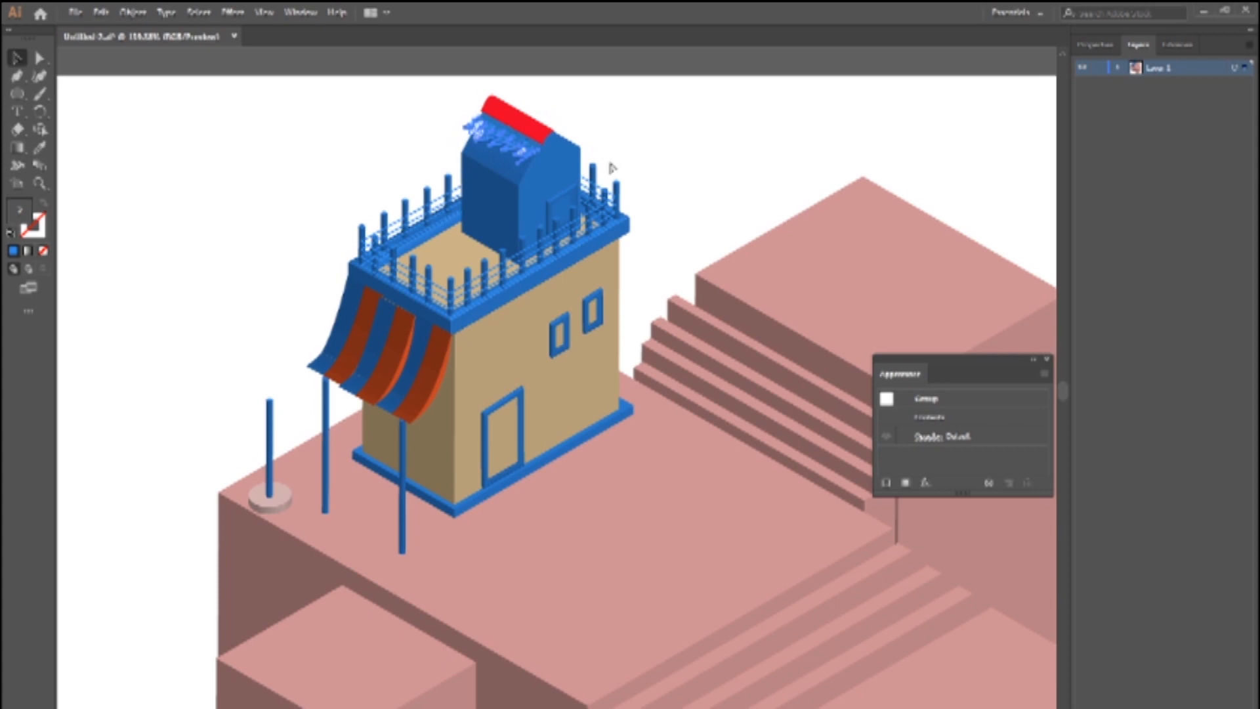
{"action": "left_click", "coordinate": [673, 134]}
- Duplicate a pink extruded step block into the empty canvas area beside the building
{"action": "key", "text": "z"}
{"action": "left_click", "coordinate": [676, 140], "text": "alt"}
{"action": "left_click", "coordinate": [594, 255], "text": "alt"}
{"action": "left_click_drag", "start_coordinate": [625, 466], "coordinate": [575, 270]}
{"action": "left_click", "coordinate": [18, 59]}
{"action": "left_click", "coordinate": [337, 453]}
{"action": "left_click_drag", "start_coordinate": [341, 438], "coordinate": [240, 263], "text": "alt"}
- Reduce the duplicated block's extrude depth, move it into clear space and stretch it longer
{"action": "left_click", "coordinate": [932, 457]}
{"action": "left_click", "coordinate": [835, 450]}
{"action": "left_click", "coordinate": [850, 449]}
{"action": "left_click_drag", "start_coordinate": [800, 468], "coordinate": [791, 474]}
{"action": "left_click", "coordinate": [764, 533]}
{"action": "left_click", "coordinate": [851, 450]}
{"action": "left_click", "coordinate": [825, 446]}
{"action": "key", "text": "Up"}
{"action": "key", "text": "Up"}
{"action": "key", "text": "Up"}
{"action": "key", "text": "Up"}
{"action": "key", "text": "Up"}
{"action": "key", "text": "Return"}
{"action": "left_click_drag", "start_coordinate": [273, 260], "coordinate": [189, 260]}
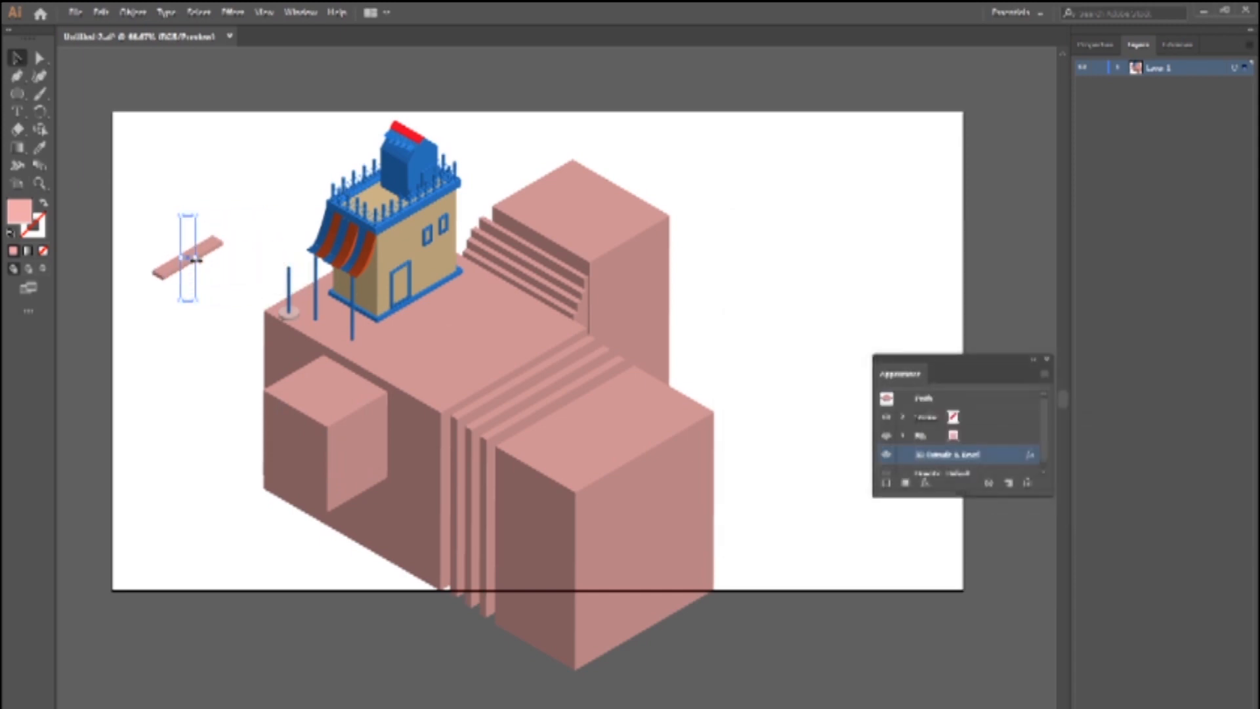
{"action": "left_click_drag", "start_coordinate": [185, 216], "coordinate": [192, 155]}
- Try other extrude depths, cap and bevel options on the duplicated bar, cancel them and delete the bar
{"action": "left_click", "coordinate": [939, 455]}
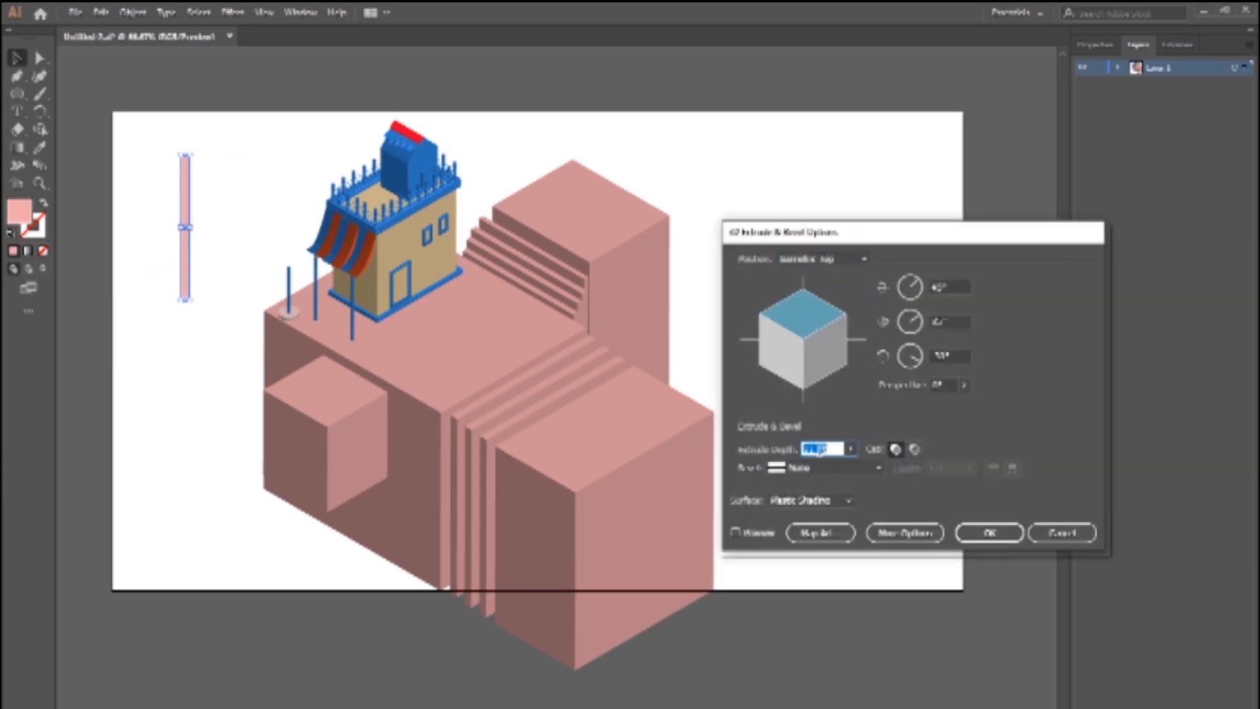
{"action": "left_click_drag", "start_coordinate": [851, 449], "coordinate": [807, 473]}
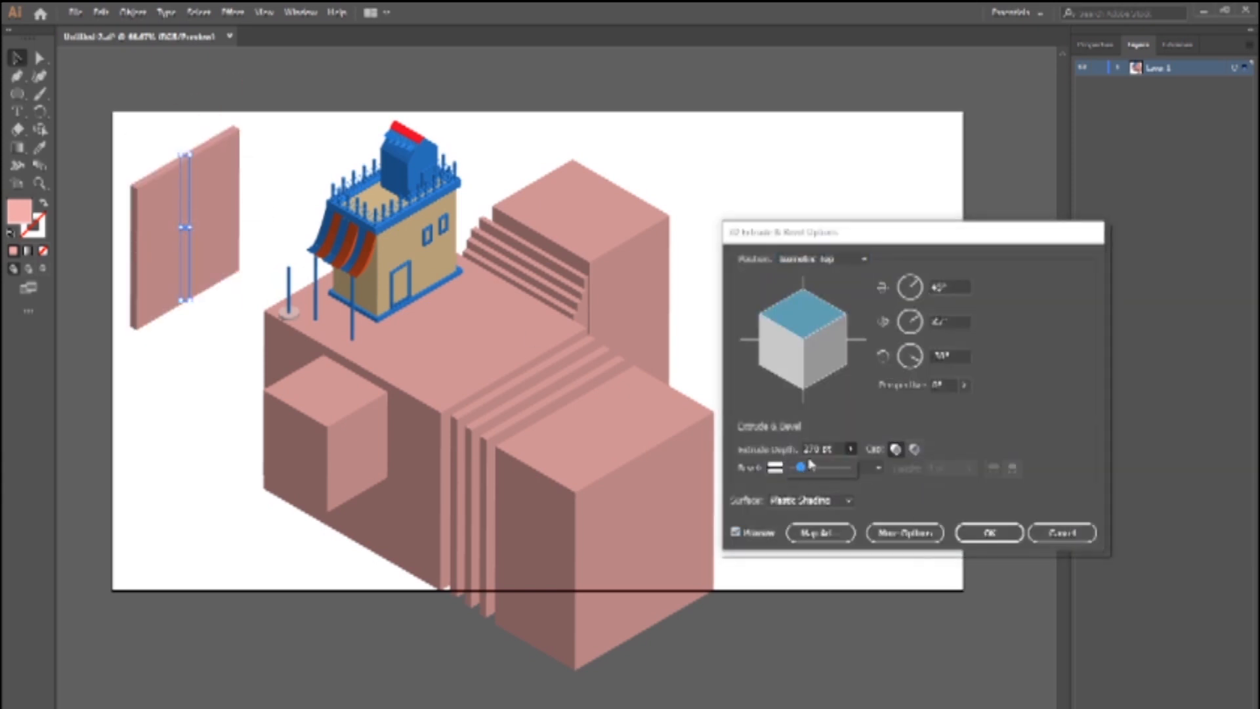
{"action": "left_click", "coordinate": [914, 449]}
{"action": "left_click", "coordinate": [831, 501]}
{"action": "left_click", "coordinate": [829, 469]}
{"action": "left_click", "coordinate": [812, 648]}
{"action": "left_click", "coordinate": [813, 469]}
{"action": "left_click", "coordinate": [816, 631]}
{"action": "left_click", "coordinate": [824, 468]}
{"action": "left_click", "coordinate": [825, 535]}
{"action": "left_click", "coordinate": [829, 470]}
{"action": "left_click", "coordinate": [829, 485]}
{"action": "left_click", "coordinate": [833, 261]}
{"action": "left_click", "coordinate": [838, 505]}
{"action": "left_click", "coordinate": [1062, 533]}
{"action": "key", "text": "Delete"}
- Draw a small wide rectangle beside the building and apply 3D Extrude & Bevel with hollow caps
{"action": "left_click_drag", "start_coordinate": [18, 94], "coordinate": [66, 91]}
{"action": "left_click_drag", "start_coordinate": [160, 193], "coordinate": [225, 238]}
{"action": "left_click", "coordinate": [233, 12]}
{"action": "mouse_move", "coordinate": [276, 92]}
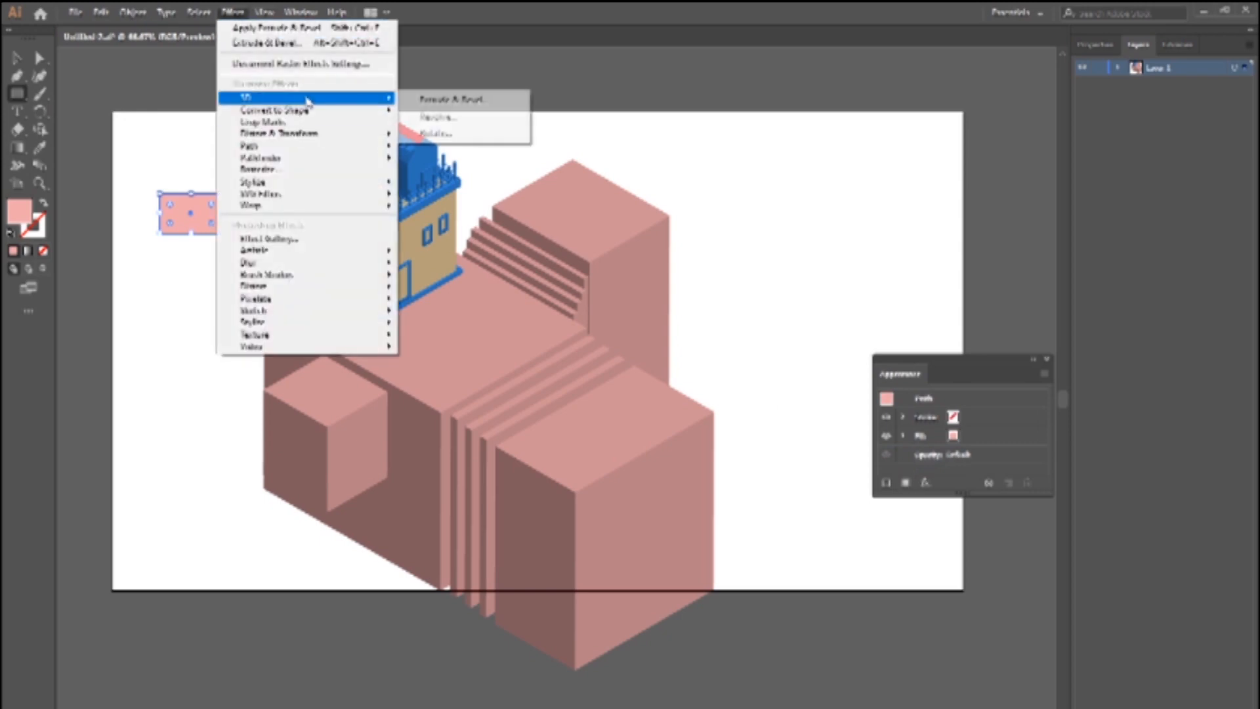
{"action": "left_click", "coordinate": [437, 98]}
{"action": "left_click", "coordinate": [915, 448]}
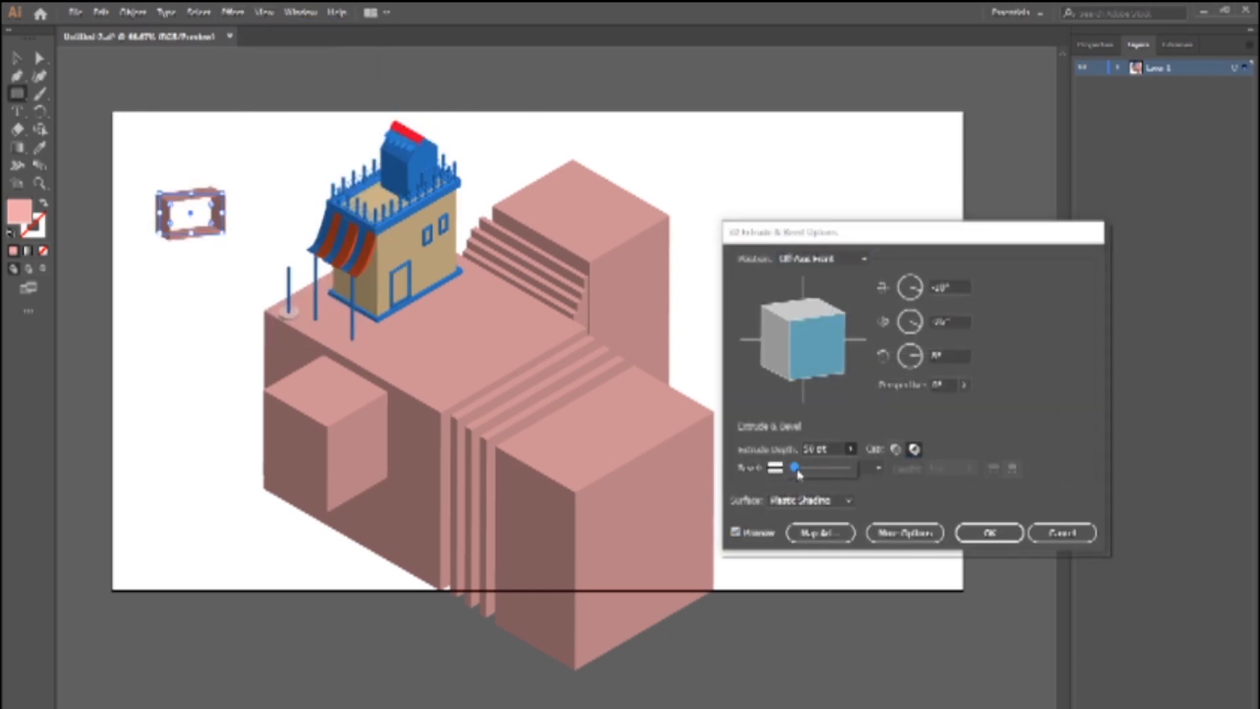
- Set the rectangle's extrude depth to 9 pt and its bevel to Tall-Round
{"action": "double_click", "coordinate": [828, 448]}
{"action": "key", "text": "Up"}
{"action": "key", "text": "Up"}
{"action": "key", "text": "Up"}
{"action": "key", "text": "Up"}
{"action": "key", "text": "Up"}
{"action": "key", "text": "Up"}
{"action": "key", "text": "Up"}
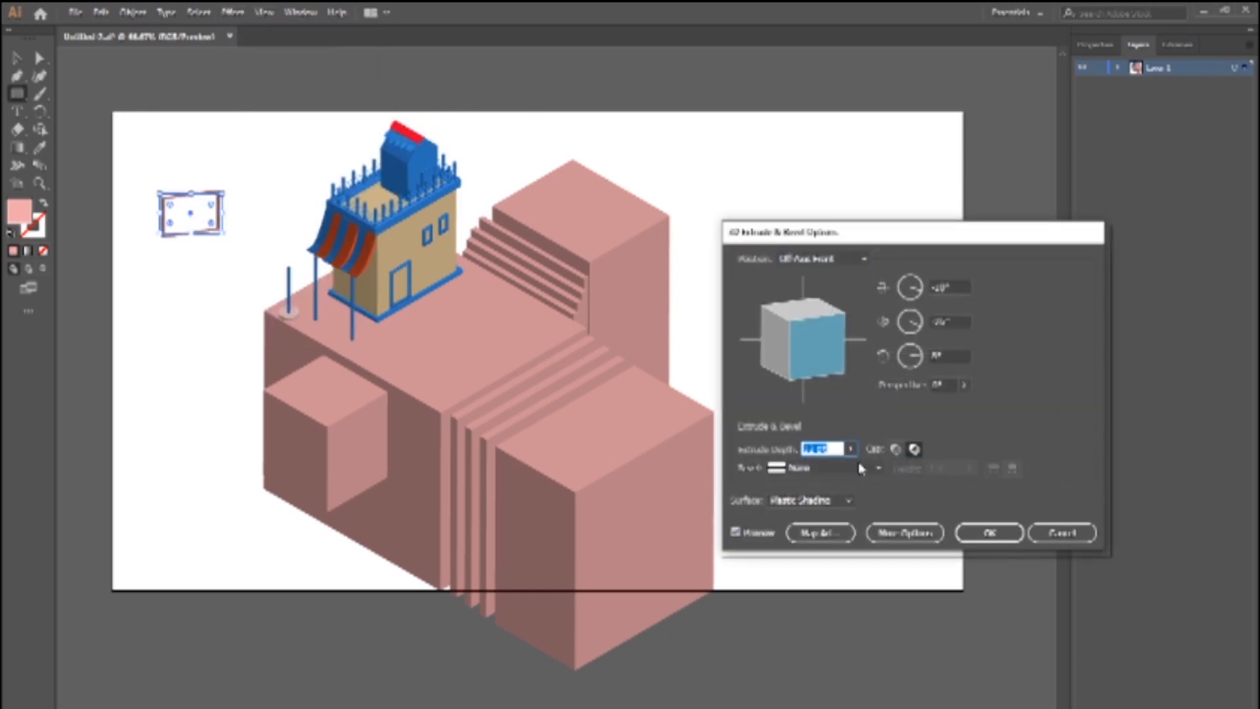
{"action": "left_click", "coordinate": [866, 468]}
{"action": "left_click", "coordinate": [835, 656]}
- Set the extruded frame's position to Isometric Right and apply the effect
{"action": "left_click", "coordinate": [820, 258]}
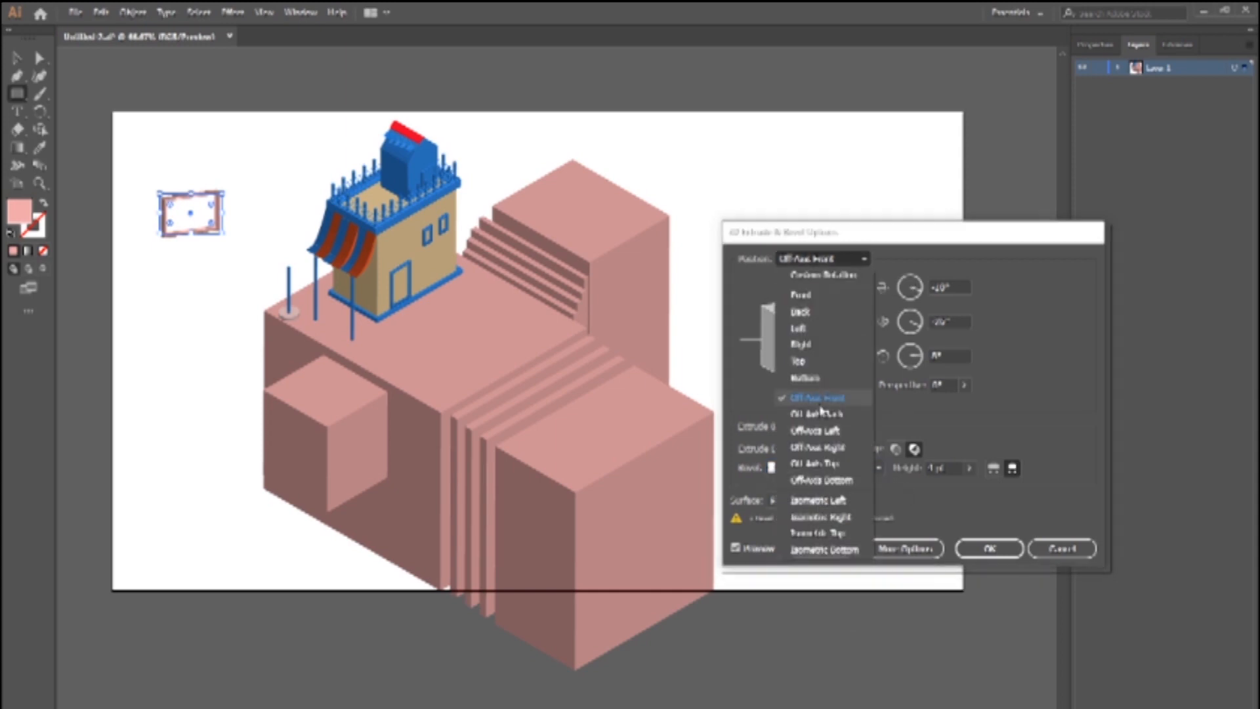
{"action": "left_click", "coordinate": [821, 502]}
{"action": "left_click", "coordinate": [821, 258]}
{"action": "left_click", "coordinate": [820, 520]}
{"action": "key", "text": "v"}
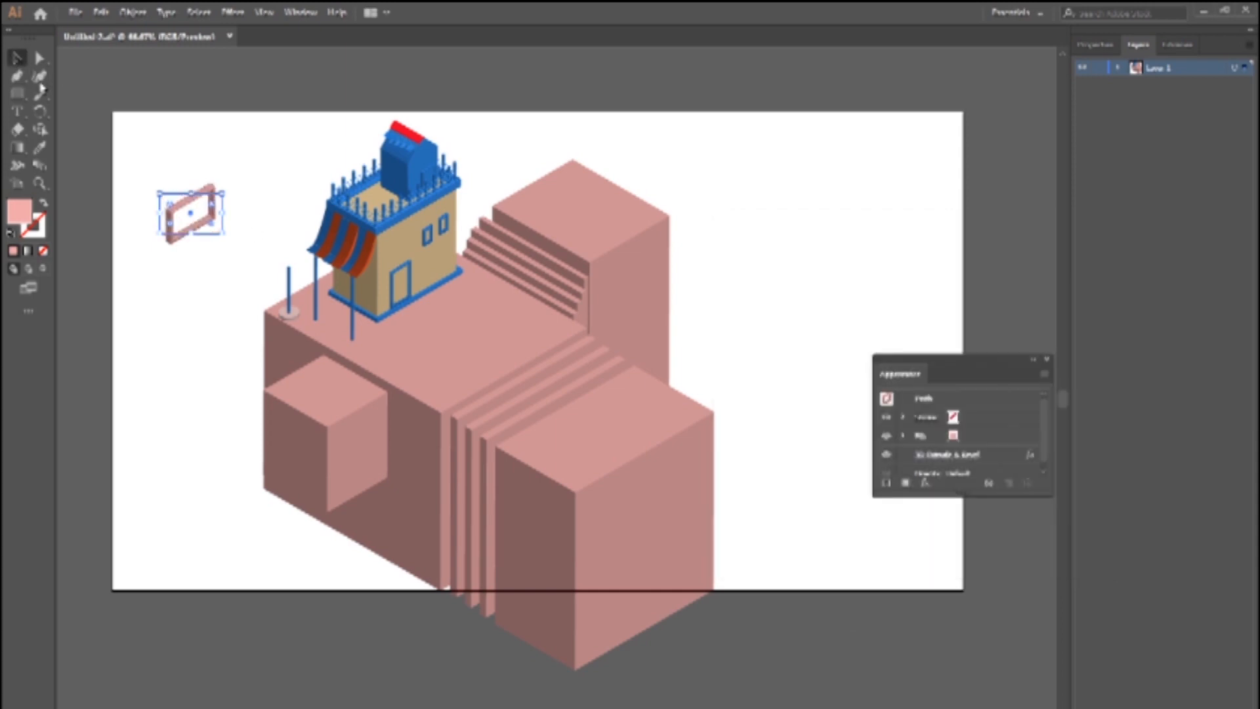
- Move the pink frame onto the building's front wall and nudge it into place just below the roof railing
{"action": "left_click_drag", "start_coordinate": [178, 208], "coordinate": [427, 196]}
{"action": "key", "text": "Down"}
{"action": "key", "text": "Down"}
{"action": "key", "text": "Down"}
{"action": "key", "text": "Down"}
{"action": "key", "text": "Left"}
{"action": "key", "text": "Left"}
{"action": "key", "text": "Left"}
{"action": "key", "text": "Left"}
{"action": "key", "text": "Down"}
{"action": "key", "text": "Down"}
{"action": "key", "text": "Down"}
{"action": "key", "text": "Down"}
{"action": "key", "text": "Down"}
{"action": "key", "text": "Down"}
{"action": "key", "text": "Down"}
{"action": "key", "text": "Down"}
{"action": "key", "text": "Left"}
{"action": "key", "text": "Left"}
{"action": "key", "text": "Left"}
{"action": "key", "text": "Left"}
{"action": "key", "text": "Left"}
- Adjust the pink frame to fit above the wall's windows and review its Extrude & Bevel options
{"action": "left_click_drag", "start_coordinate": [420, 213], "coordinate": [474, 205]}
{"action": "left_click", "coordinate": [951, 454]}
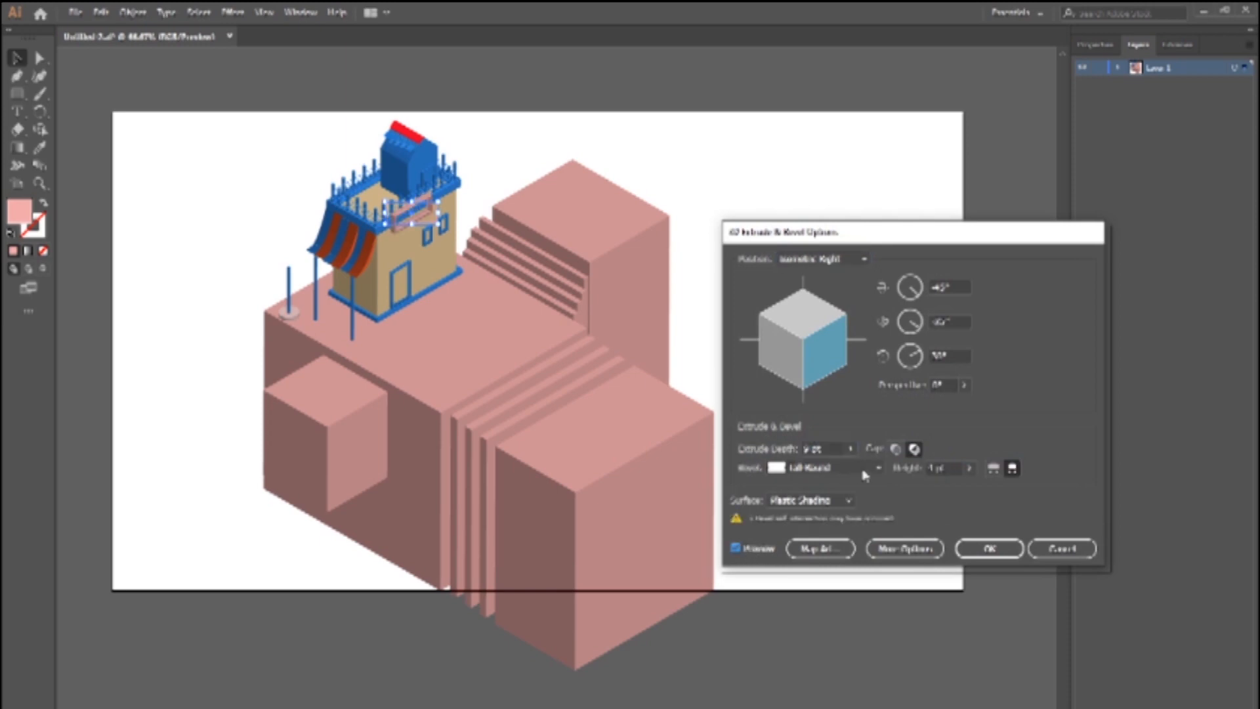
{"action": "left_click", "coordinate": [989, 549]}
{"action": "scroll", "coordinate": [446, 180], "scroll_direction": "up", "scroll_amount": 3}
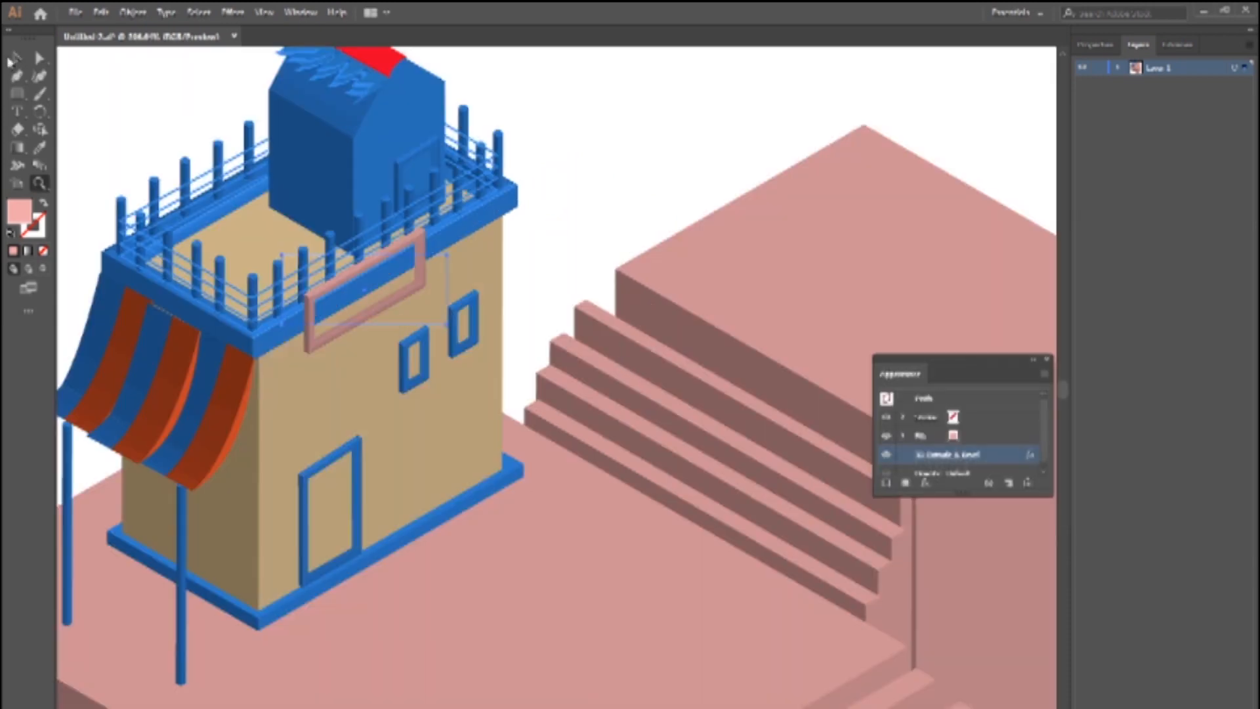
- Fit the sign frame above the building's windows, color it with the building's blue, and place its inner sign panel copy
{"action": "left_click_drag", "start_coordinate": [424, 266], "coordinate": [467, 257]}
{"action": "left_click", "coordinate": [39, 148]}
{"action": "left_click", "coordinate": [415, 102]}
{"action": "left_click", "coordinate": [16, 58]}
{"action": "left_click_drag", "start_coordinate": [431, 276], "coordinate": [426, 266]}
- Edit the sign panel's 3D extrusion, giving it a solid cap and changing its bevel
{"action": "left_click", "coordinate": [947, 454]}
{"action": "left_click", "coordinate": [896, 449]}
{"action": "left_click", "coordinate": [832, 468]}
{"action": "left_click", "coordinate": [836, 486]}
{"action": "left_click", "coordinate": [989, 532]}
- Fill the sign panel with red and resize it to fit inside the blue frame
{"action": "double_click", "coordinate": [15, 216]}
{"action": "left_click", "coordinate": [645, 300]}
{"action": "left_click", "coordinate": [646, 287]}
{"action": "left_click", "coordinate": [578, 293]}
{"action": "left_click", "coordinate": [788, 292]}
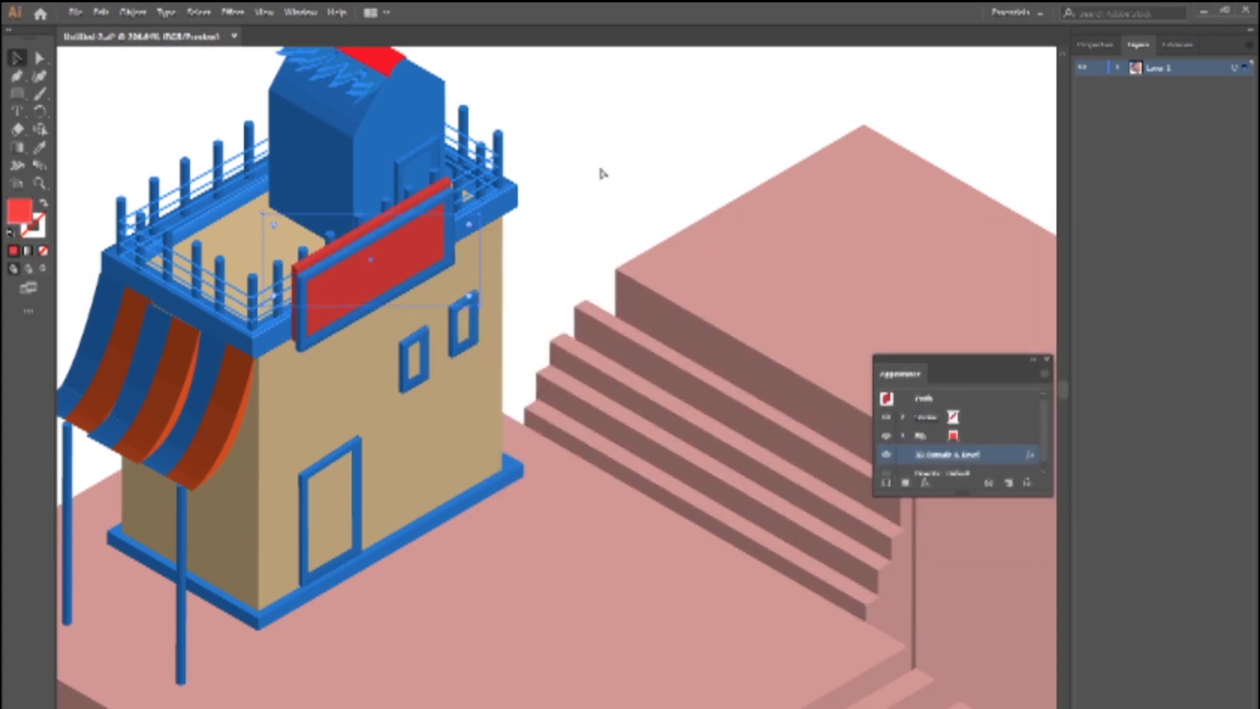
{"action": "left_click_drag", "start_coordinate": [469, 296], "coordinate": [472, 306]}
{"action": "left_click", "coordinate": [583, 178]}
- Delete the tile strokes from the rooftop house's roof and save the document
{"action": "key", "text": "z"}
{"action": "left_click", "coordinate": [574, 280], "text": "alt"}
{"action": "left_click", "coordinate": [575, 280], "text": "alt"}
{"action": "left_click", "coordinate": [575, 280], "text": "alt"}
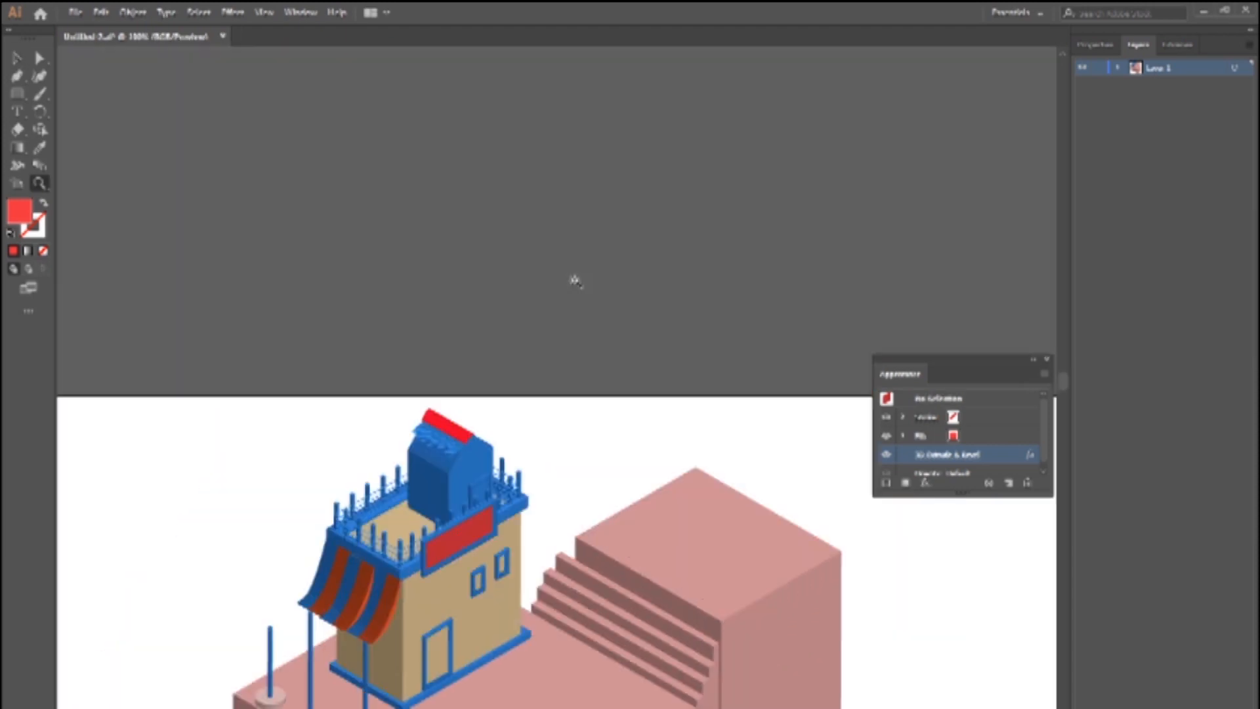
{"action": "scroll", "coordinate": [575, 281], "scroll_direction": "down", "scroll_amount": 6}
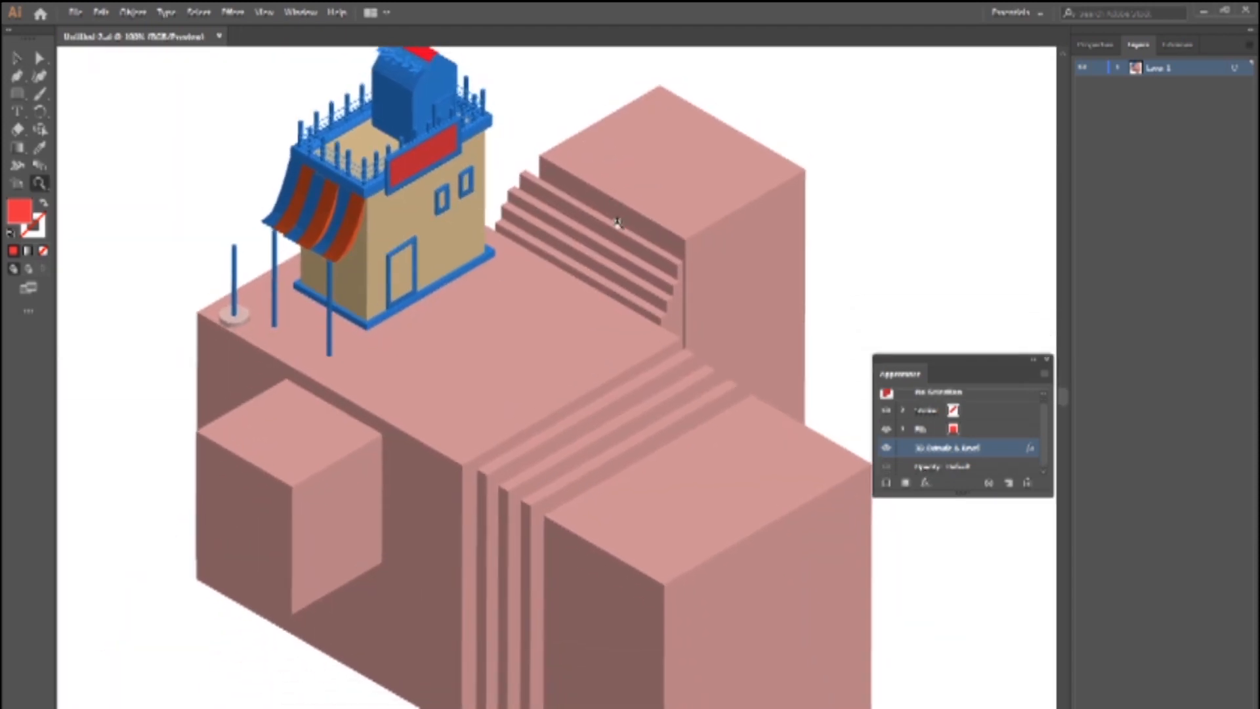
{"action": "left_click_drag", "start_coordinate": [618, 225], "coordinate": [597, 323]}
{"action": "key", "text": "v"}
{"action": "left_click", "coordinate": [384, 161]}
{"action": "key", "text": "Delete"}
{"action": "left_click", "coordinate": [385, 175]}
{"action": "key", "text": "Delete"}
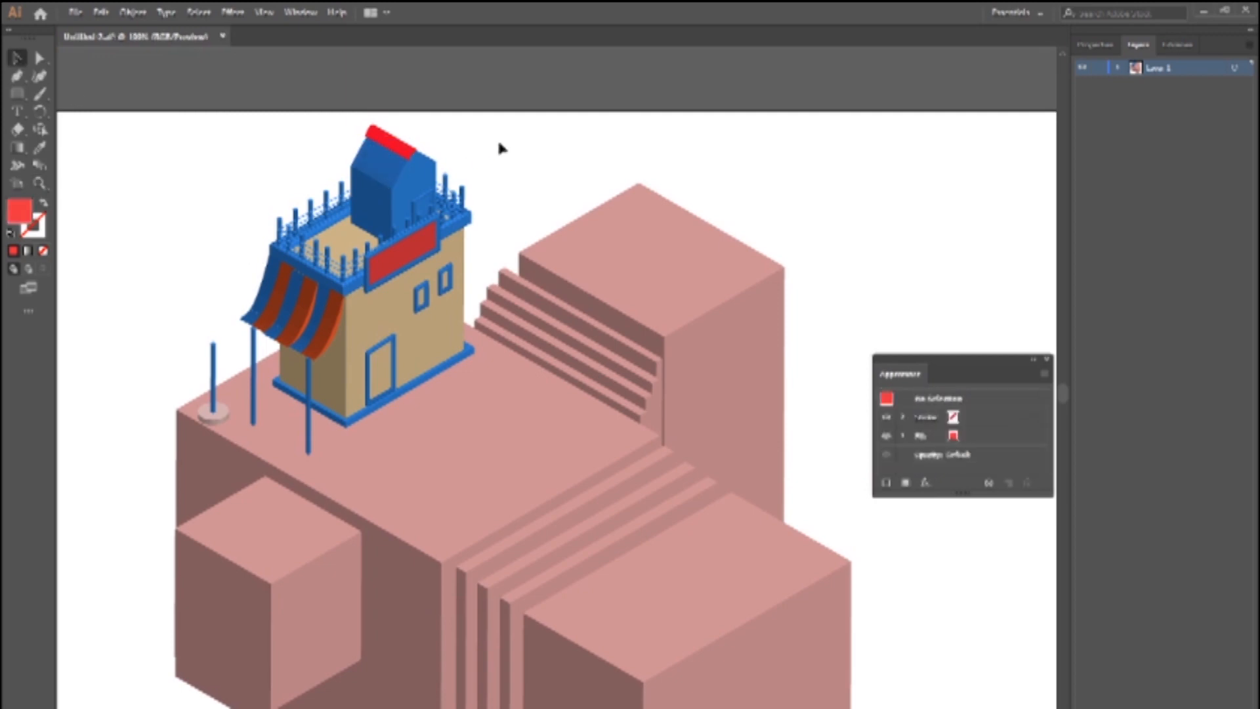
{"action": "left_click_drag", "start_coordinate": [529, 380], "coordinate": [551, 360]}
{"action": "key", "text": "ctrl+s"}
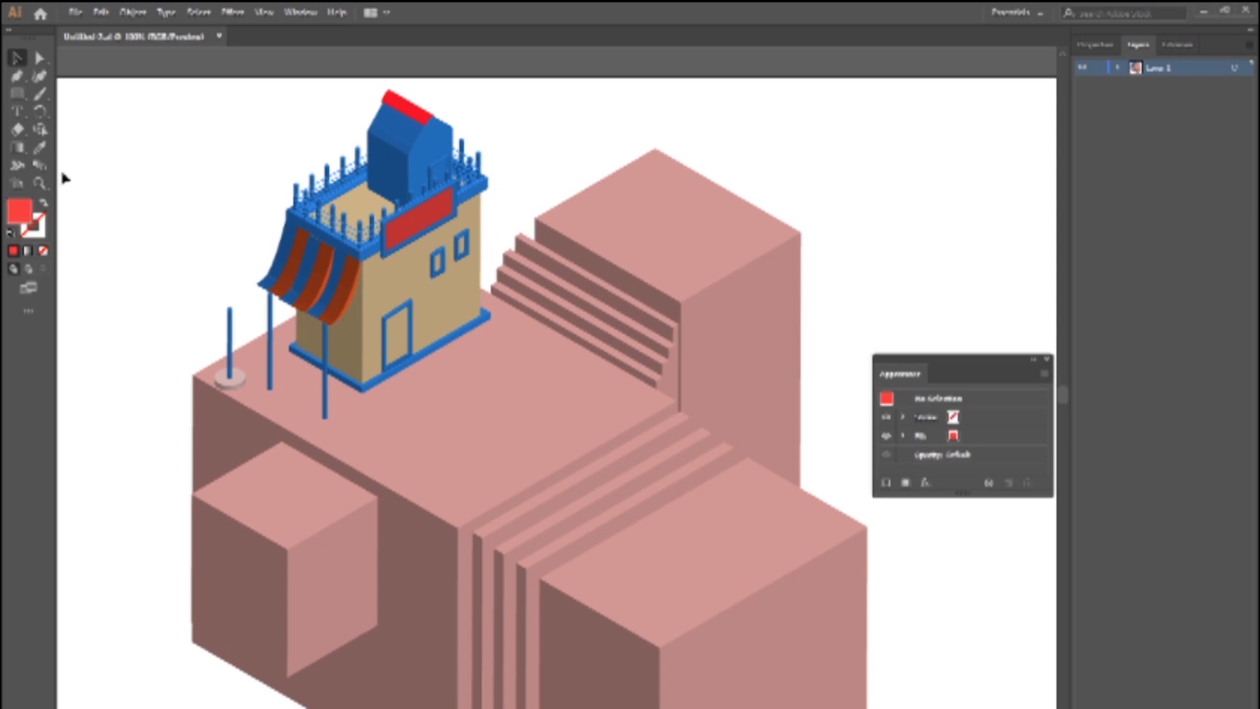
- Place a small Isometric Top square on the terrace in front of the building and set its extrude depth to 1 pt
{"action": "left_click_drag", "start_coordinate": [436, 439], "coordinate": [430, 430]}
{"action": "left_click", "coordinate": [452, 445]}
{"action": "left_click_drag", "start_coordinate": [327, 514], "coordinate": [452, 408]}
{"action": "left_click", "coordinate": [932, 455]}
{"action": "left_click", "coordinate": [758, 530]}
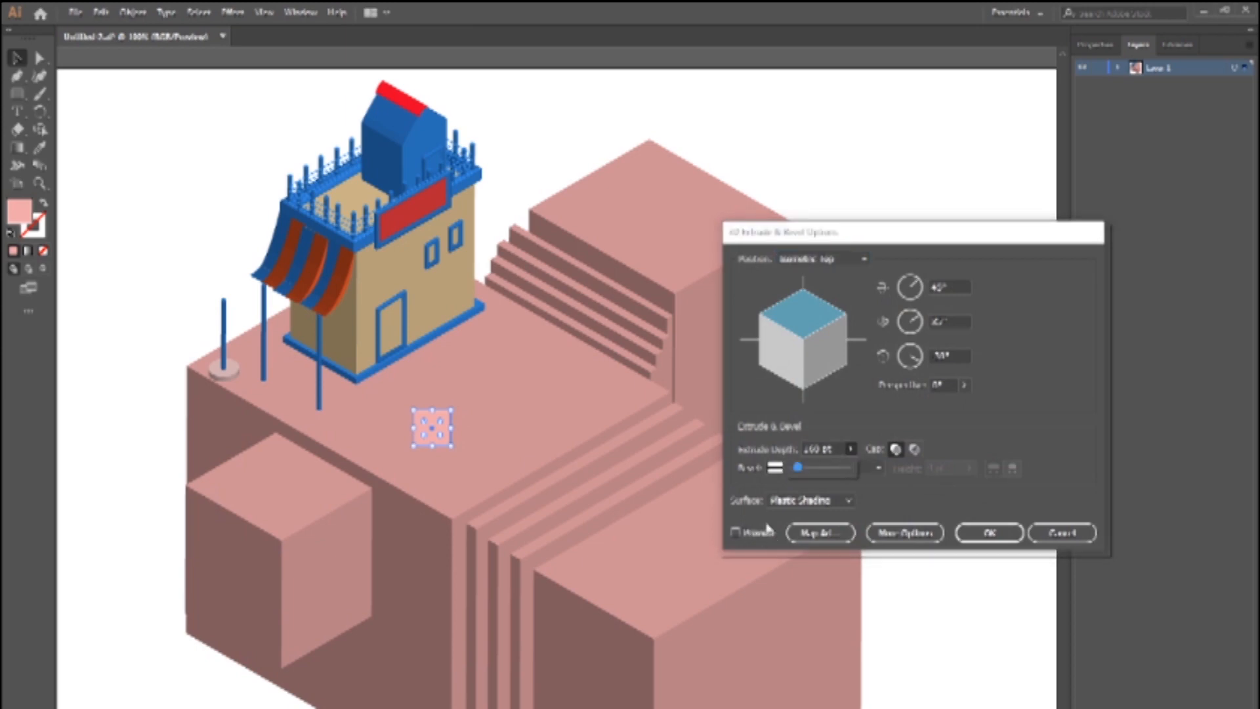
{"action": "left_click_drag", "start_coordinate": [797, 467], "coordinate": [790, 469]}
{"action": "double_click", "coordinate": [821, 450]}
{"action": "type", "text": "1"}
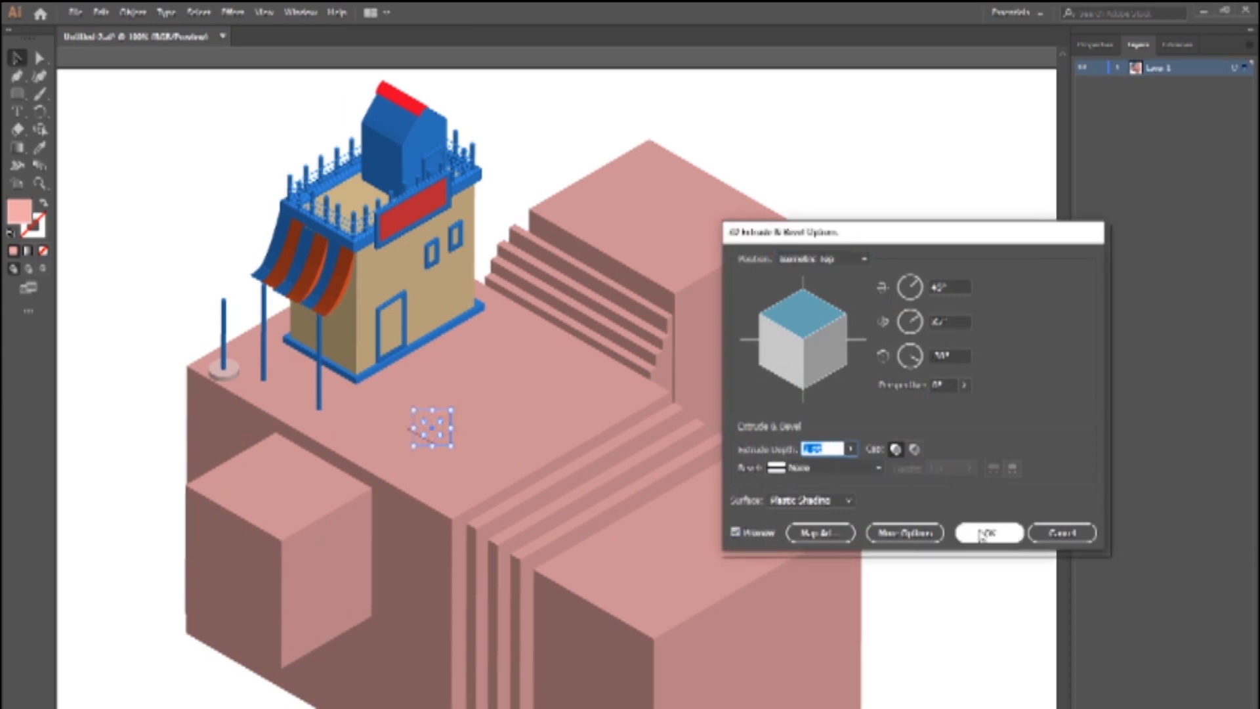
{"action": "left_click", "coordinate": [965, 530]}
- Recolor the small flat tile with the blue sampled from the rooftop house
{"action": "double_click", "coordinate": [23, 219]}
{"action": "left_click", "coordinate": [766, 303]}
{"action": "left_click", "coordinate": [40, 148]}
{"action": "left_click", "coordinate": [383, 117]}
{"action": "left_click", "coordinate": [21, 62]}
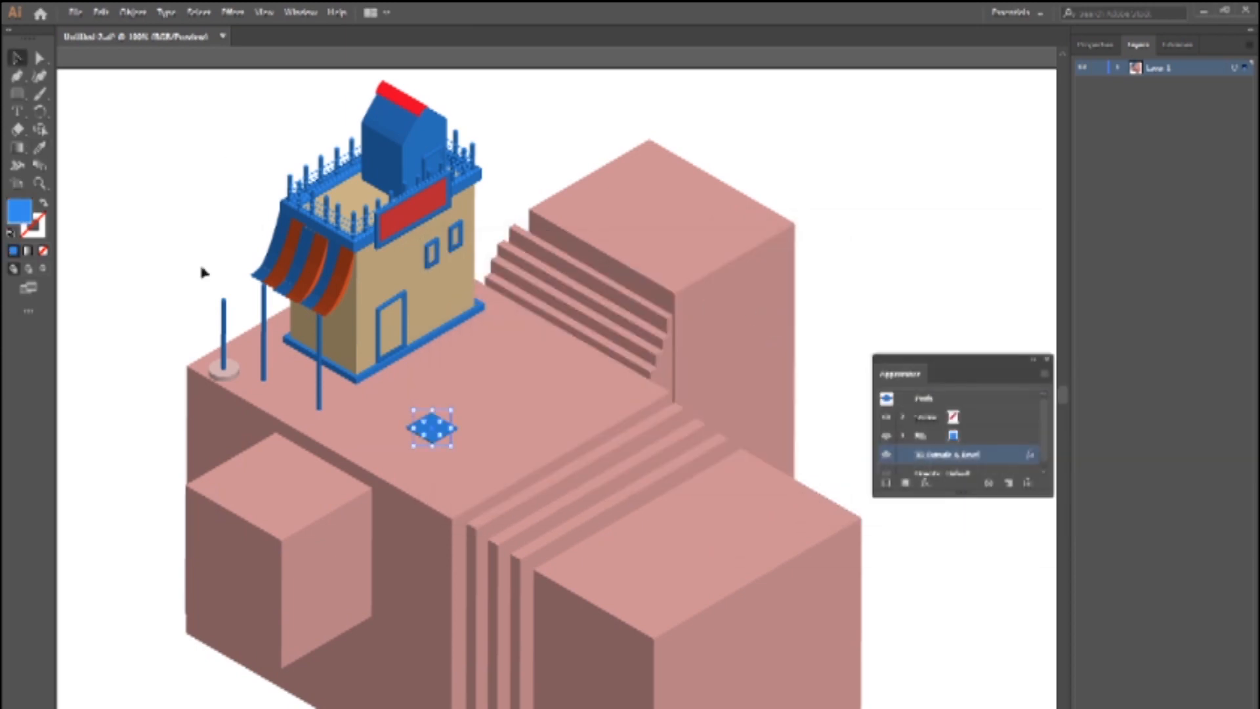
- Move the blue tile to the terrace's front edge, set a second one beside it, and select both
{"action": "left_click_drag", "start_coordinate": [447, 431], "coordinate": [434, 475]}
{"action": "key", "text": "Left"}
{"action": "key", "text": "Left"}
{"action": "key", "text": "Down"}
{"action": "key", "text": "Down"}
{"action": "key", "text": "Down"}
{"action": "key", "text": "Left"}
{"action": "key", "text": "Down"}
{"action": "key", "text": "Down"}
{"action": "key", "text": "Down"}
{"action": "key", "text": "Left"}
{"action": "key", "text": "Left"}
{"action": "key", "text": "Down"}
{"action": "key", "text": "Left"}
{"action": "left_click", "coordinate": [464, 500], "text": "shift"}
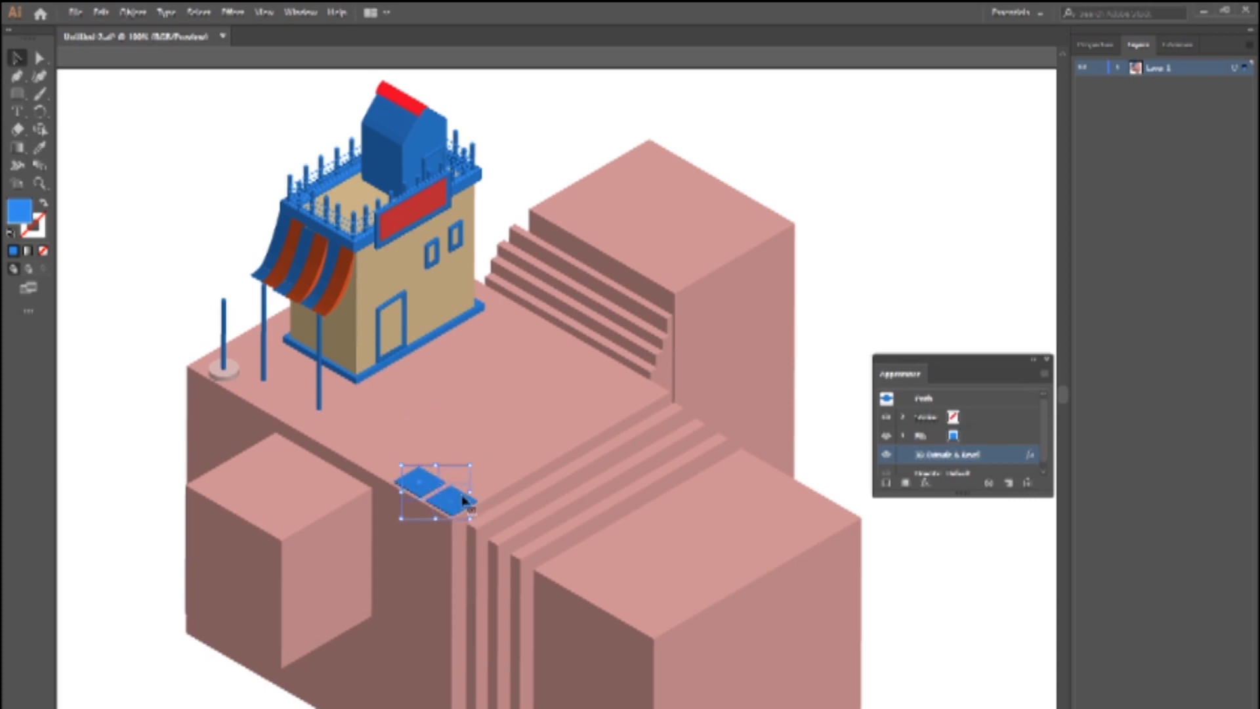
- Duplicate the tile pair behind the first and nudge it into an evenly spaced two-by-two block
{"action": "mouse_move", "coordinate": [499, 484]}
{"action": "left_mouse_down"}
{"action": "mouse_move", "coordinate": [520, 509]}
{"action": "mouse_move", "coordinate": [501, 478]}
{"action": "mouse_move", "coordinate": [467, 507]}
{"action": "mouse_move", "coordinate": [492, 484]}
{"action": "left_mouse_up"}
{"action": "key", "text": "Down"}
{"action": "key", "text": "Down"}
{"action": "key", "text": "Down"}
{"action": "key", "text": "Down"}
{"action": "key", "text": "Down"}
{"action": "key", "text": "Right"}
{"action": "key", "text": "Right"}
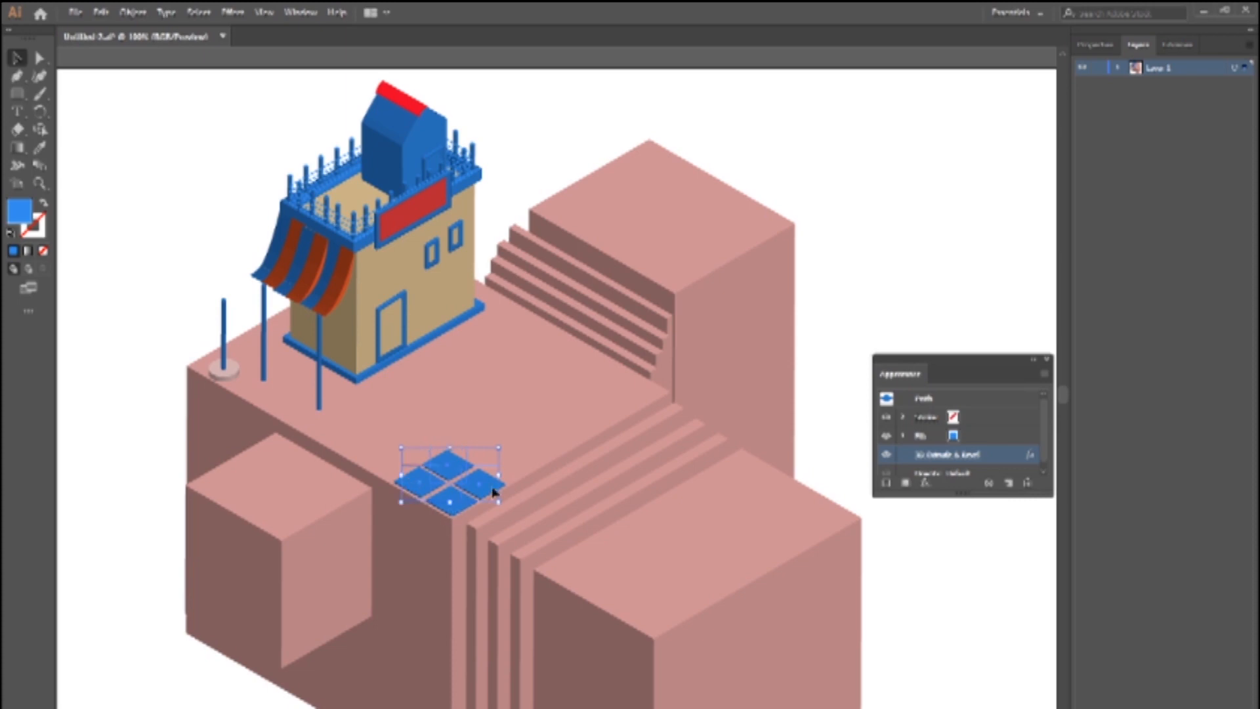
- Scale the four tiles down at the terrace's front corner, duplicate them alongside, and group the copy
{"action": "left_click_drag", "start_coordinate": [499, 447], "coordinate": [475, 469]}
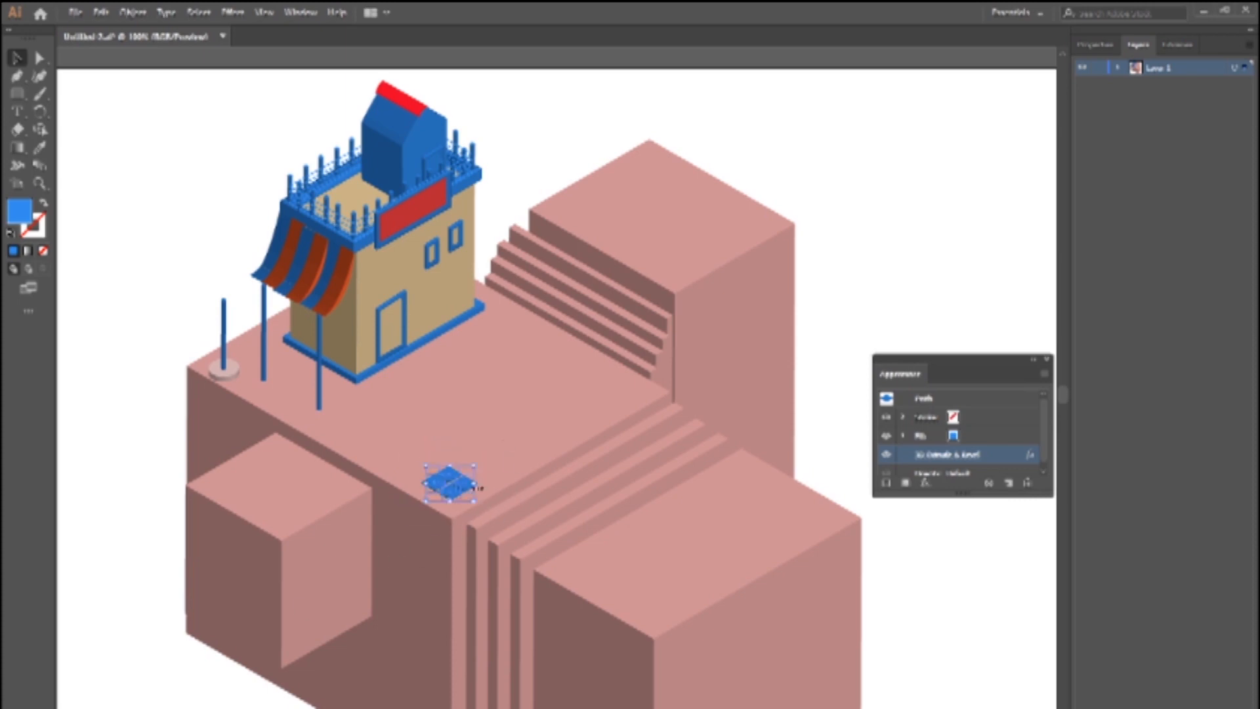
{"action": "key", "text": "Down"}
{"action": "key", "text": "Down"}
{"action": "key", "text": "Down"}
{"action": "key", "text": "Down"}
{"action": "key", "text": "ctrl+g"}
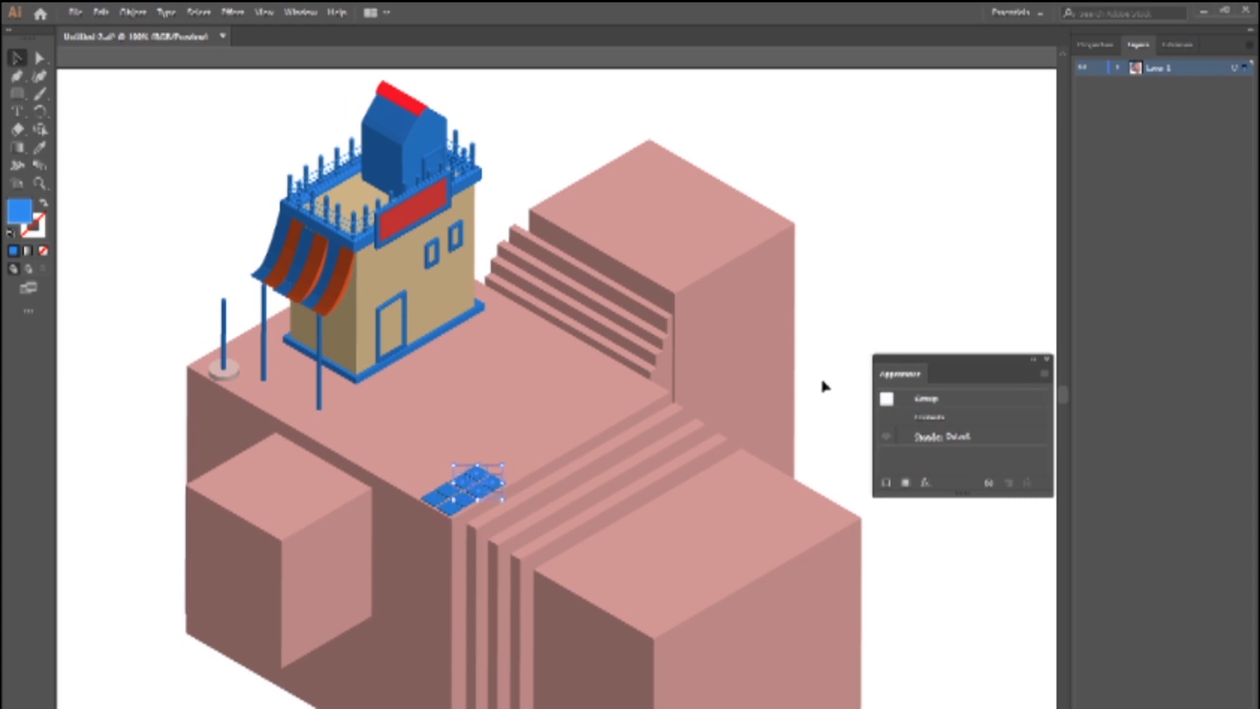
- Select both blue tile sets at the terrace's front corner and expand their appearance
{"action": "left_click", "coordinate": [801, 388]}
{"action": "left_click", "coordinate": [478, 509]}
{"action": "left_click", "coordinate": [449, 515], "text": "shift"}
{"action": "left_click", "coordinate": [134, 13]}
{"action": "left_click", "coordinate": [191, 188]}
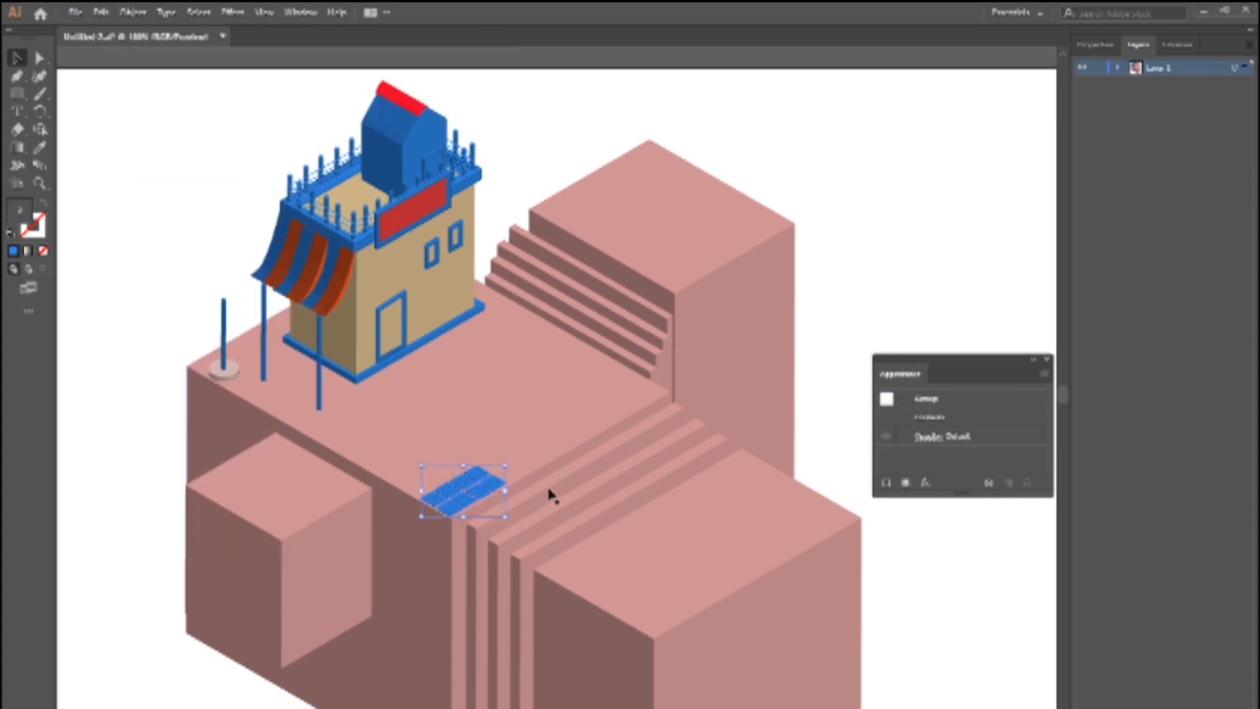
- Duplicate the tile strip repeatedly along the terrace edge toward the upper stairs
{"action": "left_click_drag", "start_coordinate": [533, 470], "coordinate": [552, 457]}
{"action": "key", "text": "ctrl+d"}
{"action": "key", "text": "ctrl+d"}
{"action": "key", "text": "ctrl+d"}
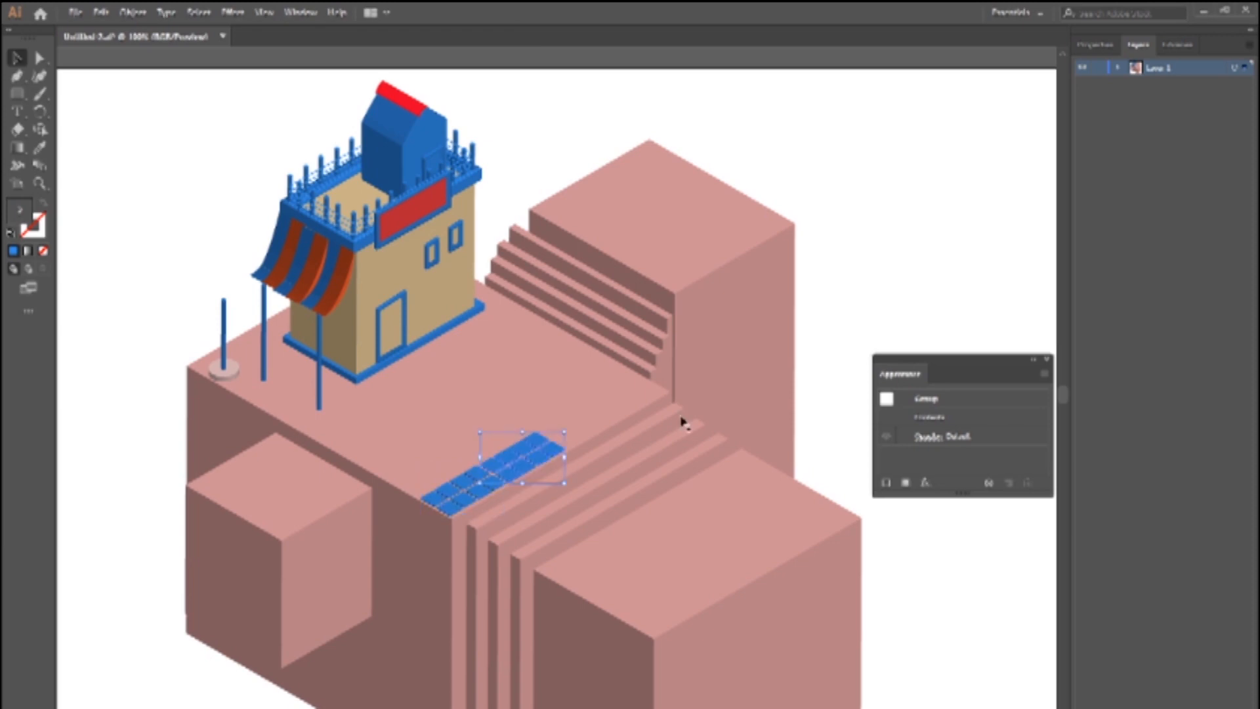
{"action": "key", "text": "ctrl+d"}
{"action": "left_click", "coordinate": [868, 263]}
- Select all strips in the tile row and scale them down to fit the terrace edge
{"action": "left_click", "coordinate": [675, 381]}
{"action": "left_click", "coordinate": [579, 439], "text": "shift"}
{"action": "left_click", "coordinate": [521, 468], "text": "shift"}
{"action": "left_click", "coordinate": [484, 502], "text": "shift"}
{"action": "left_click_drag", "start_coordinate": [682, 364], "coordinate": [662, 375]}
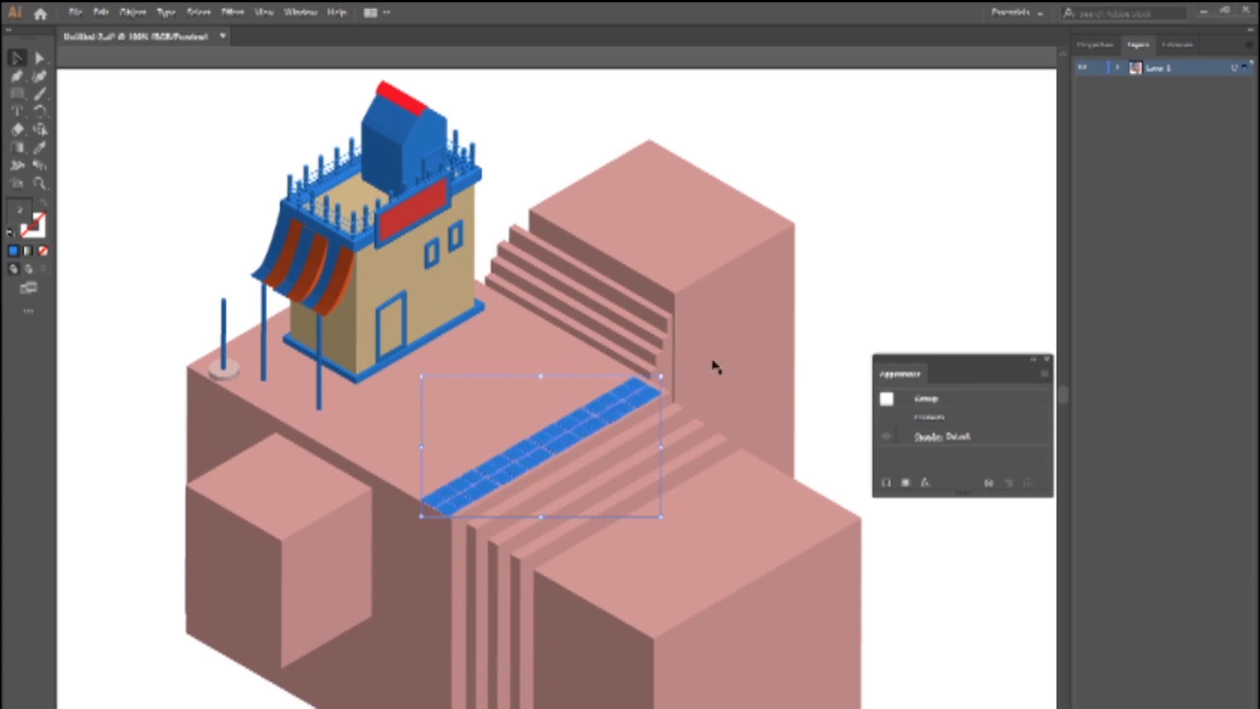
- Duplicate the tile row inward repeatedly to cover the whole terrace around the building
{"action": "left_click_drag", "start_coordinate": [514, 504], "coordinate": [492, 452]}
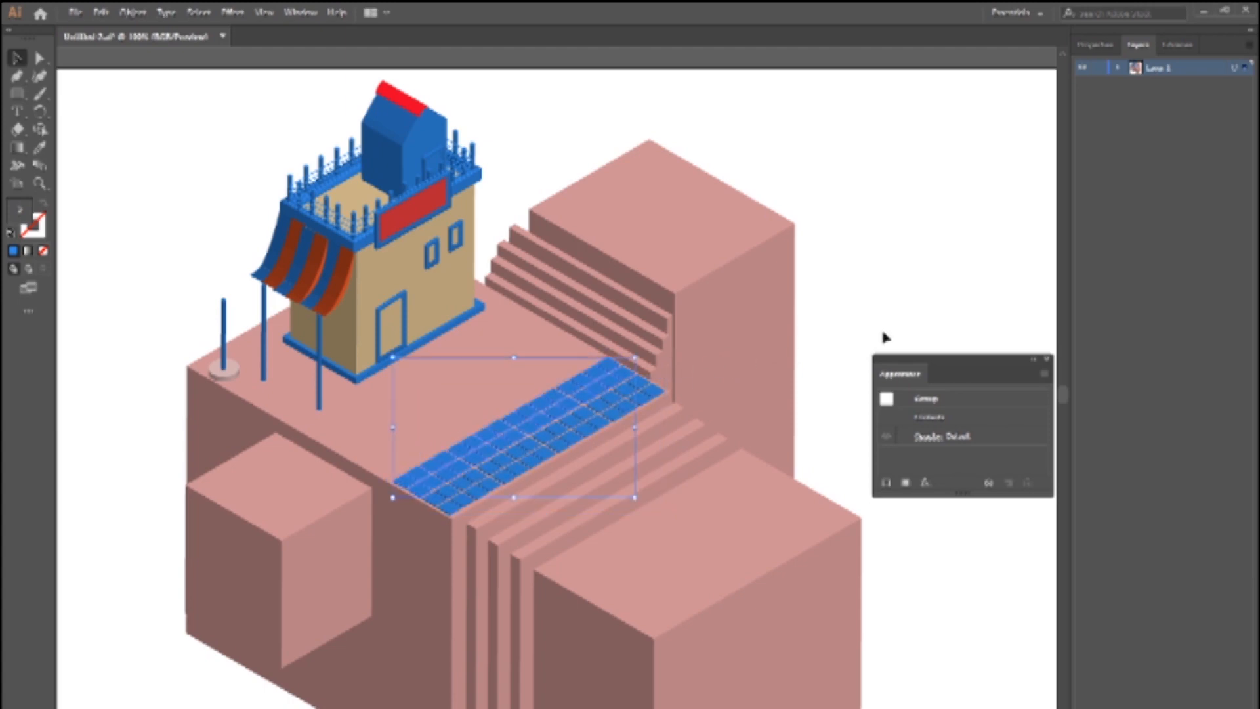
{"action": "key", "text": "ctrl+d"}
{"action": "key", "text": "ctrl+d"}
{"action": "key", "text": "ctrl+d"}
{"action": "key", "text": "ctrl+d"}
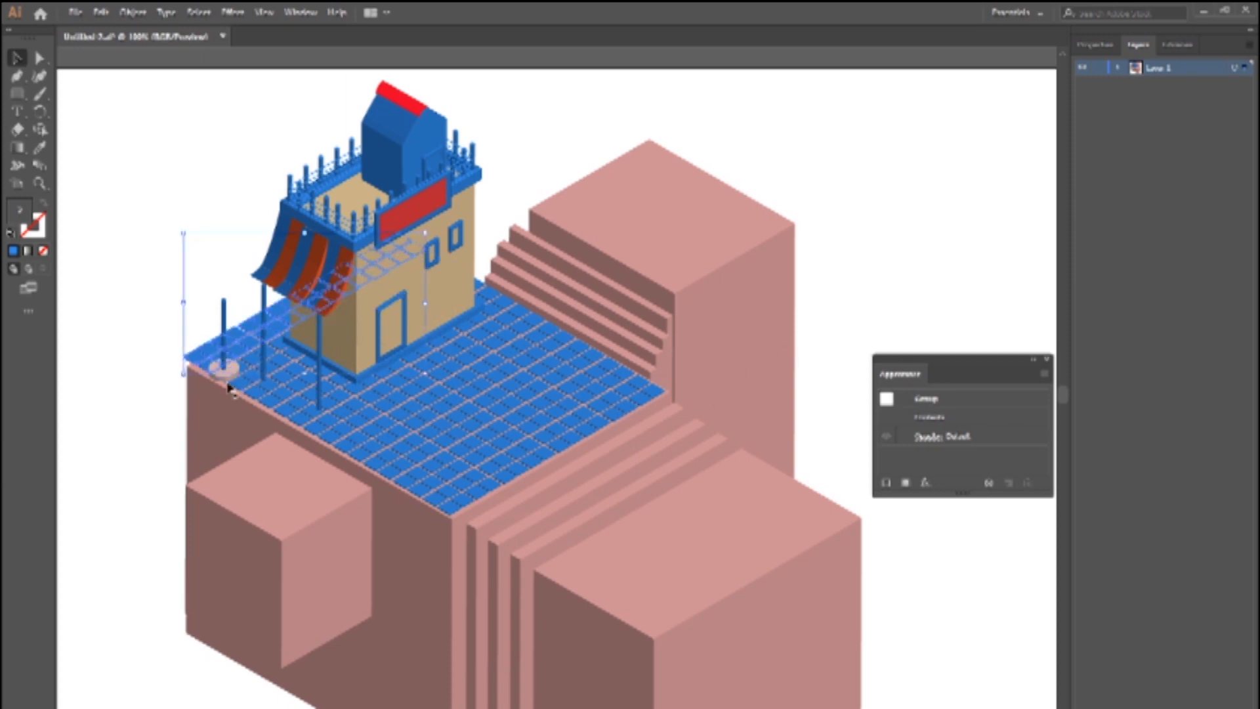
- Try deleting tile groups near the lone post at the terrace's outer corner, and undo the deletion
{"action": "left_click", "coordinate": [207, 373]}
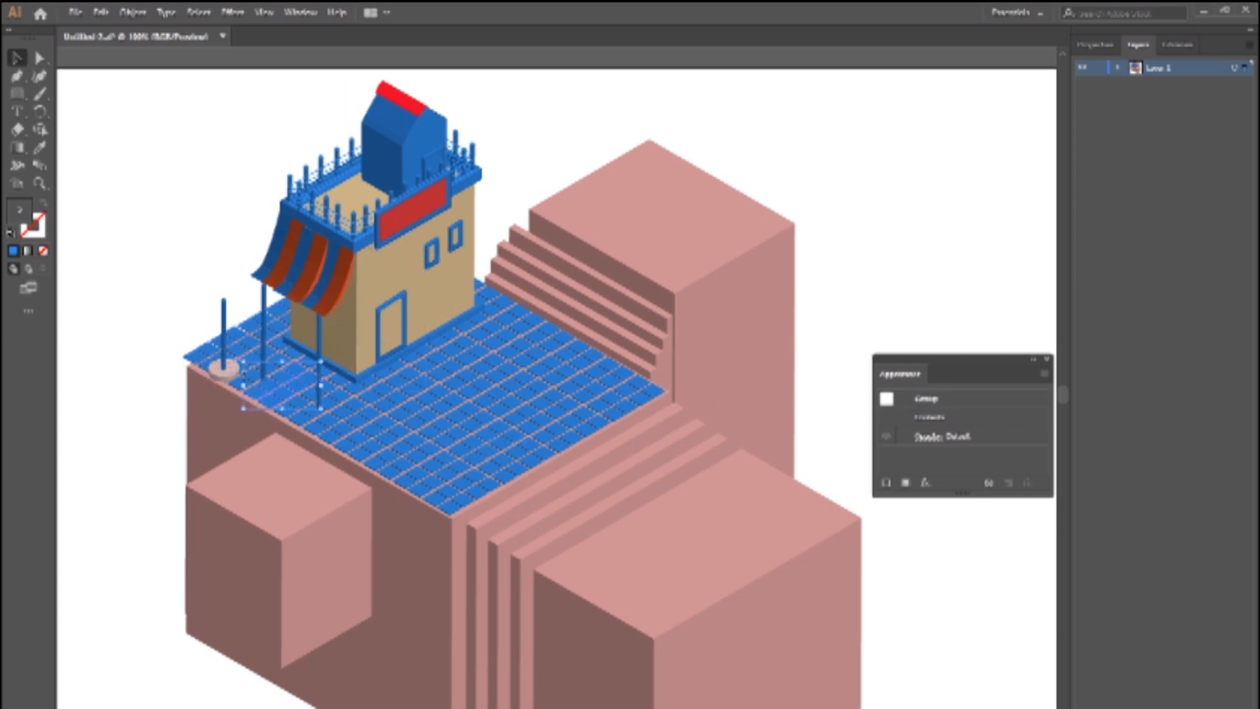
{"action": "key", "text": "Delete"}
{"action": "left_click", "coordinate": [202, 362]}
{"action": "key", "text": "Delete"}
{"action": "left_click", "coordinate": [233, 381]}
{"action": "key", "text": "ctrl+z"}
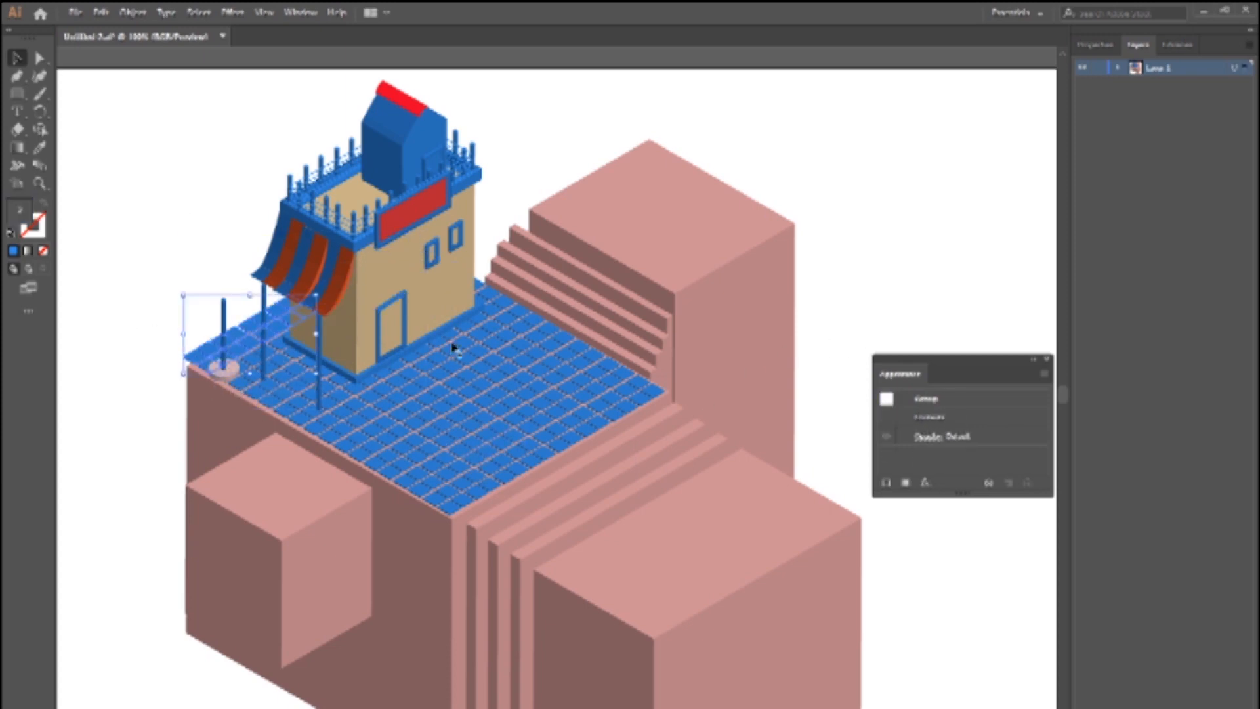
{"action": "left_click", "coordinate": [582, 426]}
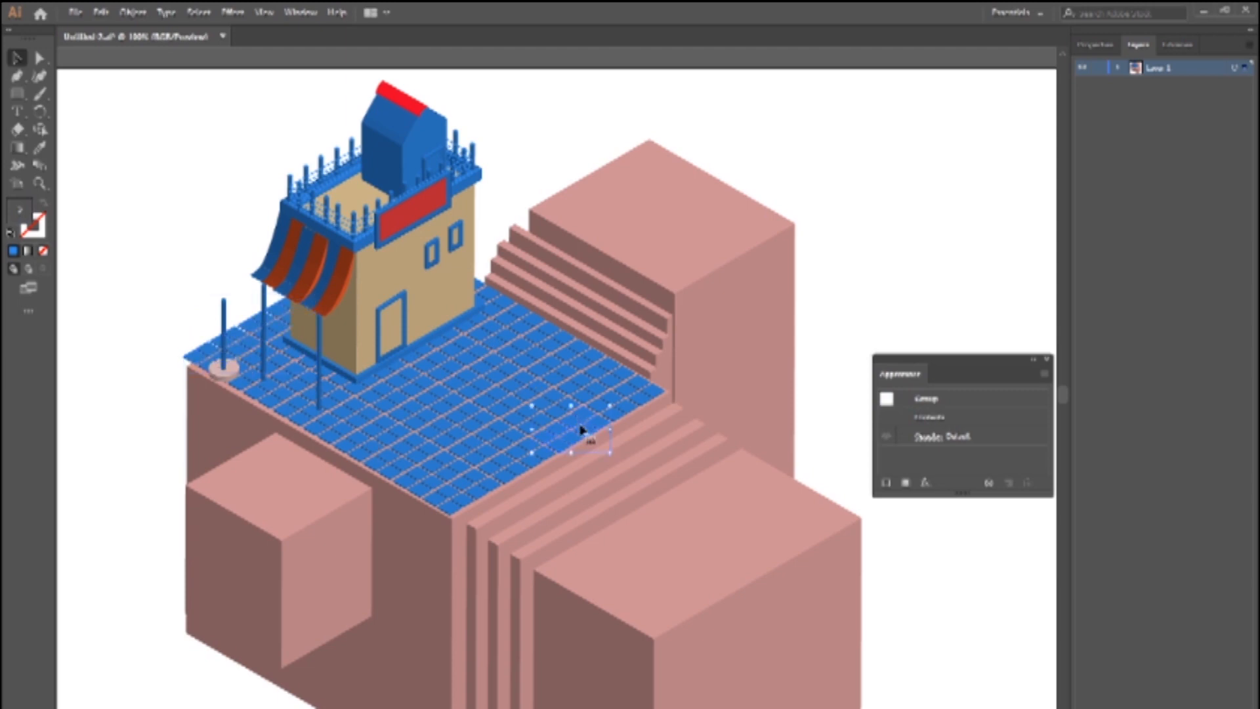
{"action": "left_click", "coordinate": [844, 239]}
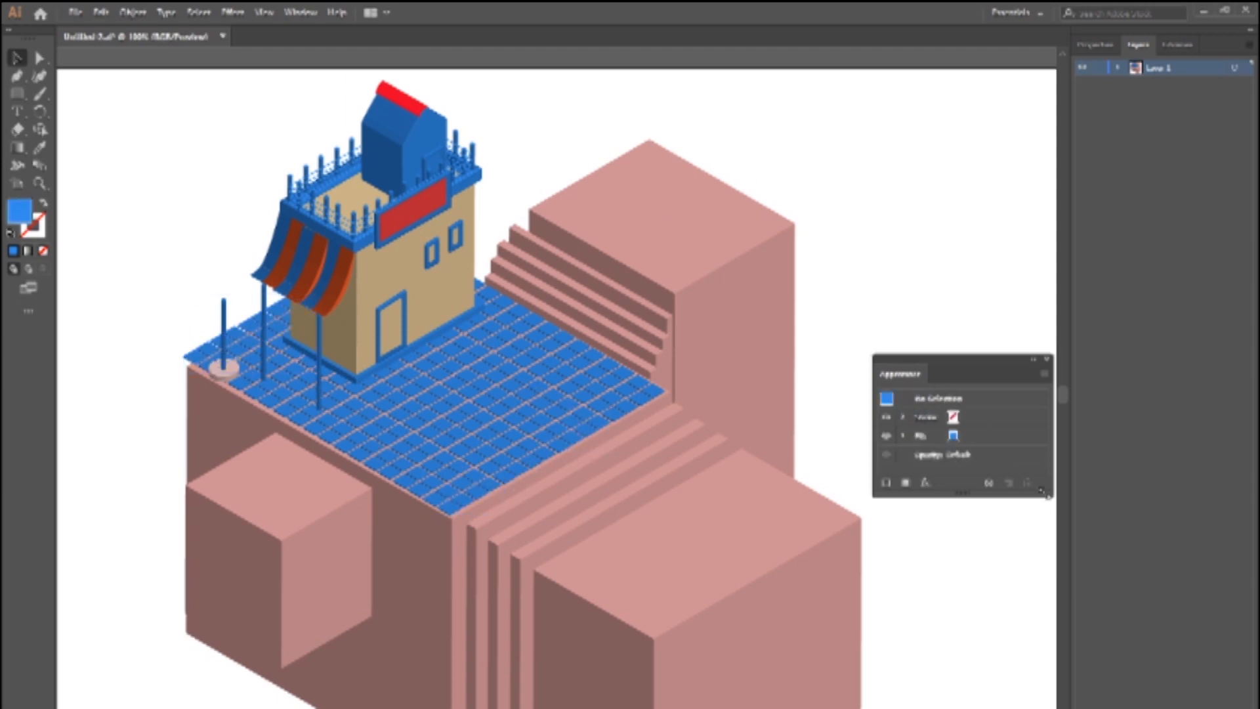
- Expand the layer's contents and select all the blue tile groups covering the terrace
{"action": "left_click_drag", "start_coordinate": [1050, 496], "coordinate": [1048, 553]}
{"action": "left_click", "coordinate": [1118, 68]}
{"action": "scroll", "coordinate": [1208, 318], "scroll_direction": "down", "scroll_amount": 10}
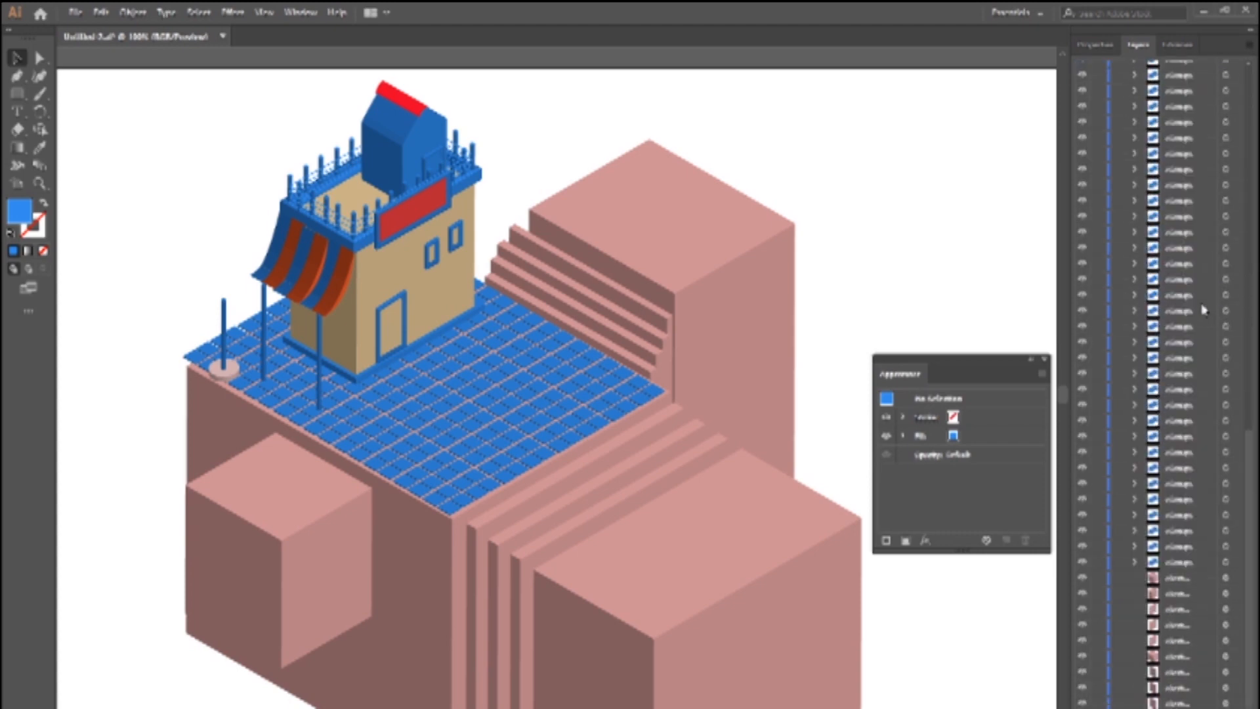
{"action": "left_click_drag", "start_coordinate": [1226, 138], "coordinate": [1225, 224]}
{"action": "left_click_drag", "start_coordinate": [1230, 281], "coordinate": [1230, 333]}
{"action": "left_click_drag", "start_coordinate": [1229, 381], "coordinate": [1226, 492]}
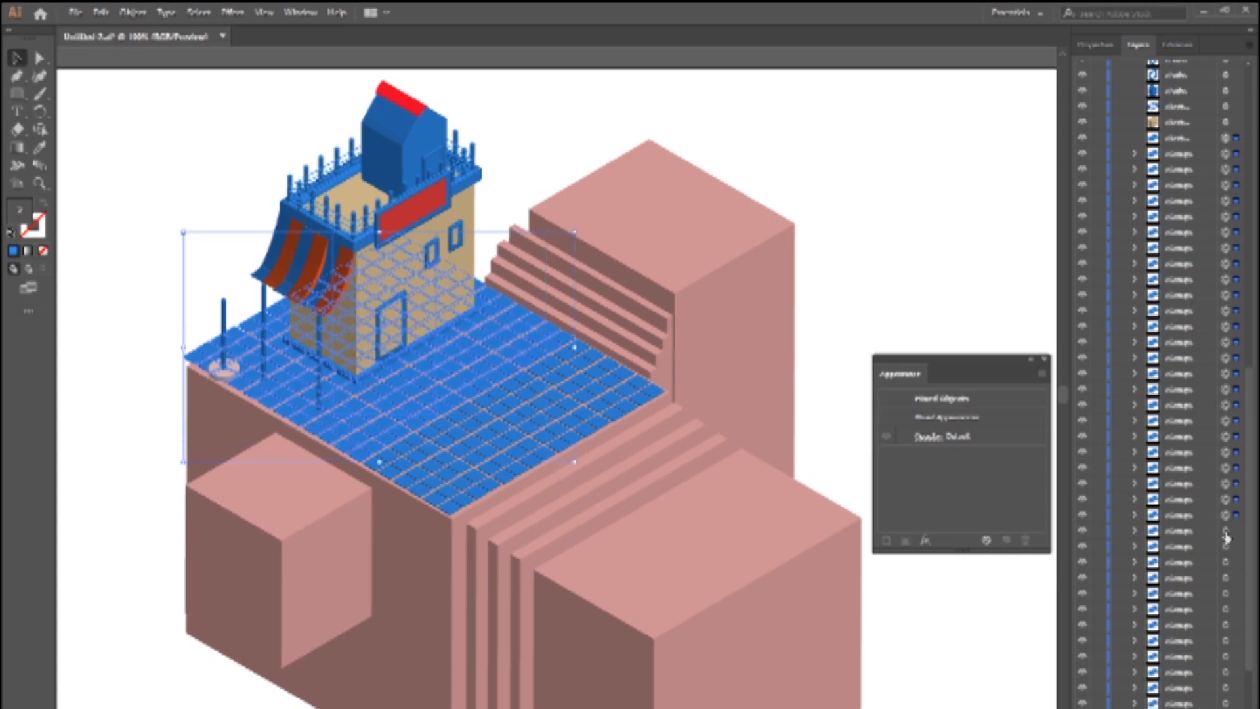
{"action": "left_click_drag", "start_coordinate": [1227, 666], "coordinate": [1229, 704]}
- Scale the selected tile grid down slightly and nudge it toward the terrace's front corner
{"action": "left_click_drag", "start_coordinate": [665, 516], "coordinate": [648, 506]}
{"action": "key", "text": "Up"}
{"action": "key", "text": "Down"}
{"action": "key", "text": "Down"}
{"action": "key", "text": "Down"}
{"action": "key", "text": "Down"}
{"action": "key", "text": "Down"}
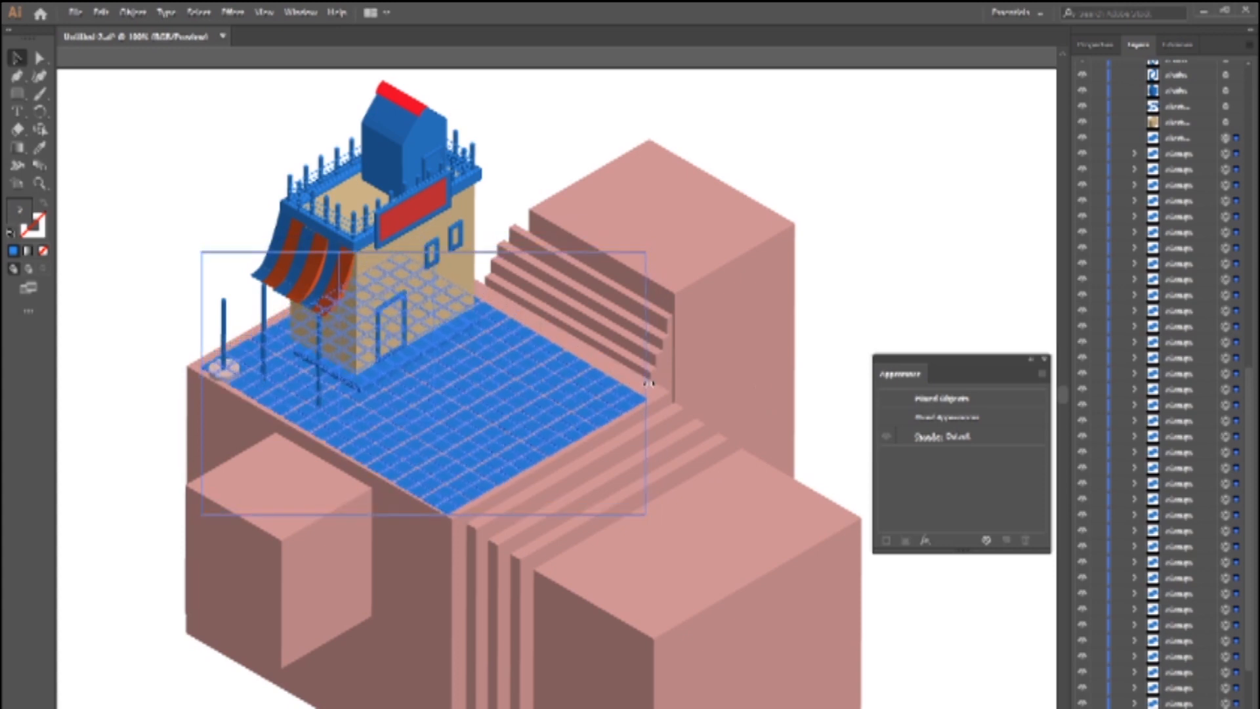
- Widen the tile grid and nudge it up and sideways to center it on the terrace
{"action": "left_click_drag", "start_coordinate": [648, 382], "coordinate": [661, 382]}
{"action": "key", "text": "Up"}
{"action": "key", "text": "Up"}
{"action": "key", "text": "Up"}
{"action": "key", "text": "Left"}
{"action": "key", "text": "Left"}
{"action": "key", "text": "Left"}
{"action": "key", "text": "Left"}
{"action": "key", "text": "Left"}
{"action": "key", "text": "Left"}
{"action": "key", "text": "Right"}
{"action": "key", "text": "Right"}
{"action": "key", "text": "Right"}
{"action": "key", "text": "Left"}
- Adjust the tile grid's height and proportions so it follows the terrace edges
{"action": "left_click_drag", "start_coordinate": [429, 512], "coordinate": [430, 517]}
{"action": "left_click_drag", "start_coordinate": [428, 247], "coordinate": [428, 238]}
{"action": "key", "text": "Down"}
{"action": "key", "text": "Down"}
{"action": "key", "text": "Down"}
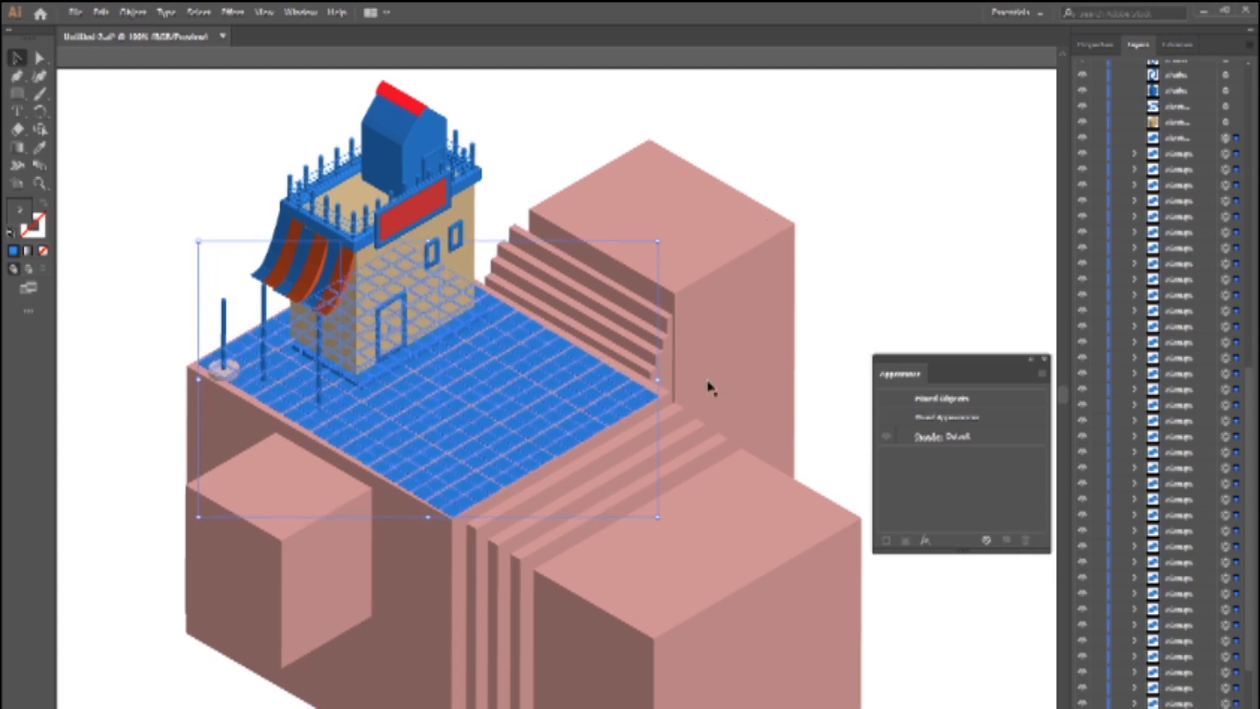
{"action": "left_click_drag", "start_coordinate": [658, 517], "coordinate": [667, 512]}
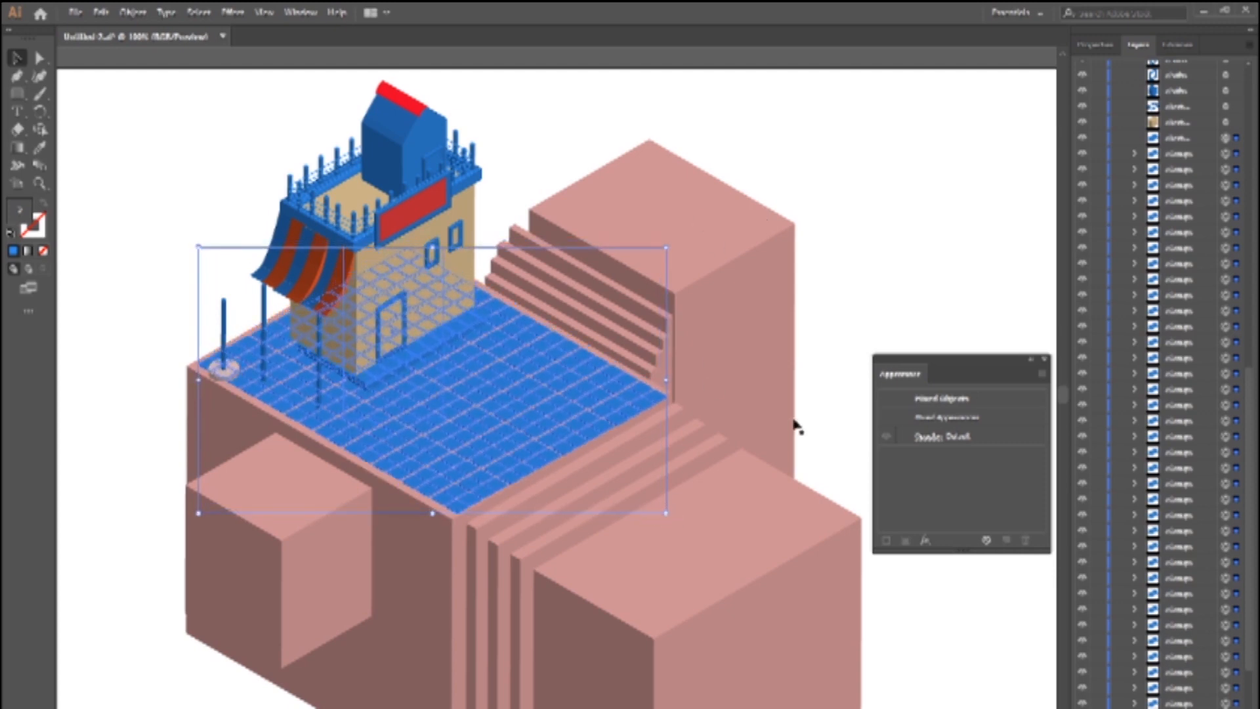
- Group all terrace tiles into one object, enlarge it slightly, and nudge it within the terrace borders
{"action": "left_click", "coordinate": [134, 12]}
{"action": "left_click", "coordinate": [153, 68]}
{"action": "left_click_drag", "start_coordinate": [666, 248], "coordinate": [671, 244]}
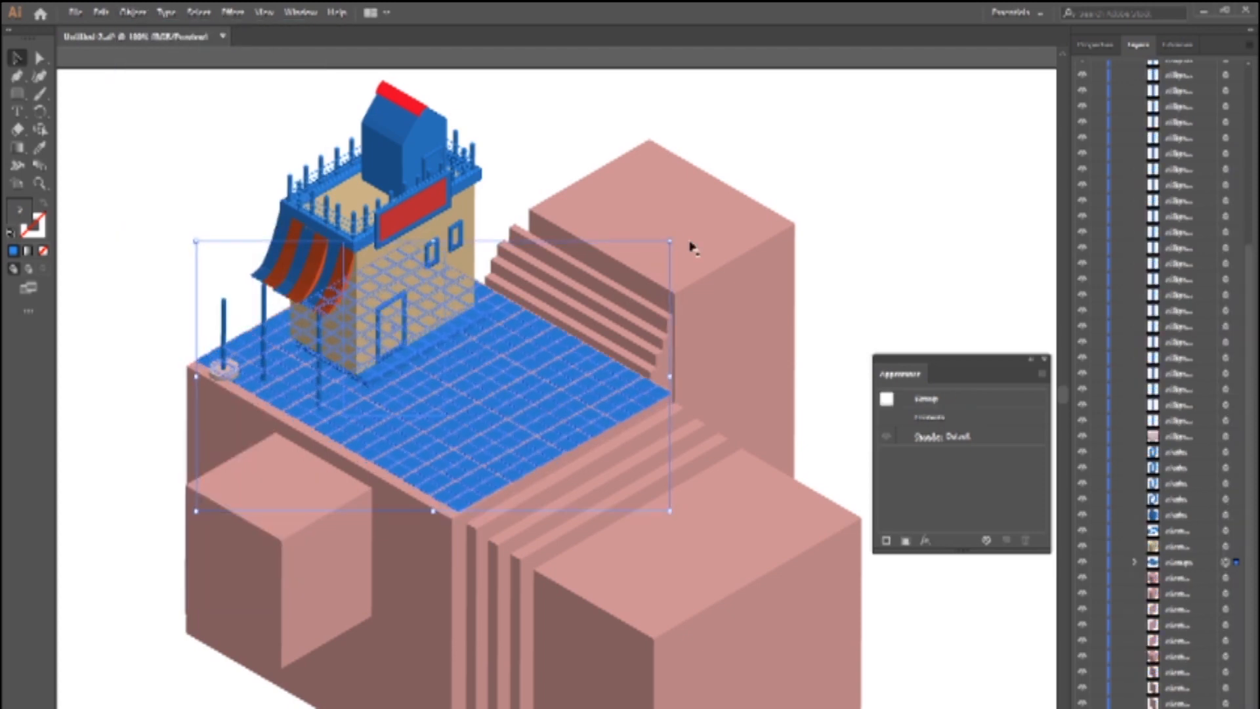
{"action": "key", "text": "Left"}
{"action": "key", "text": "Left"}
{"action": "key", "text": "Down"}
{"action": "key", "text": "Down"}
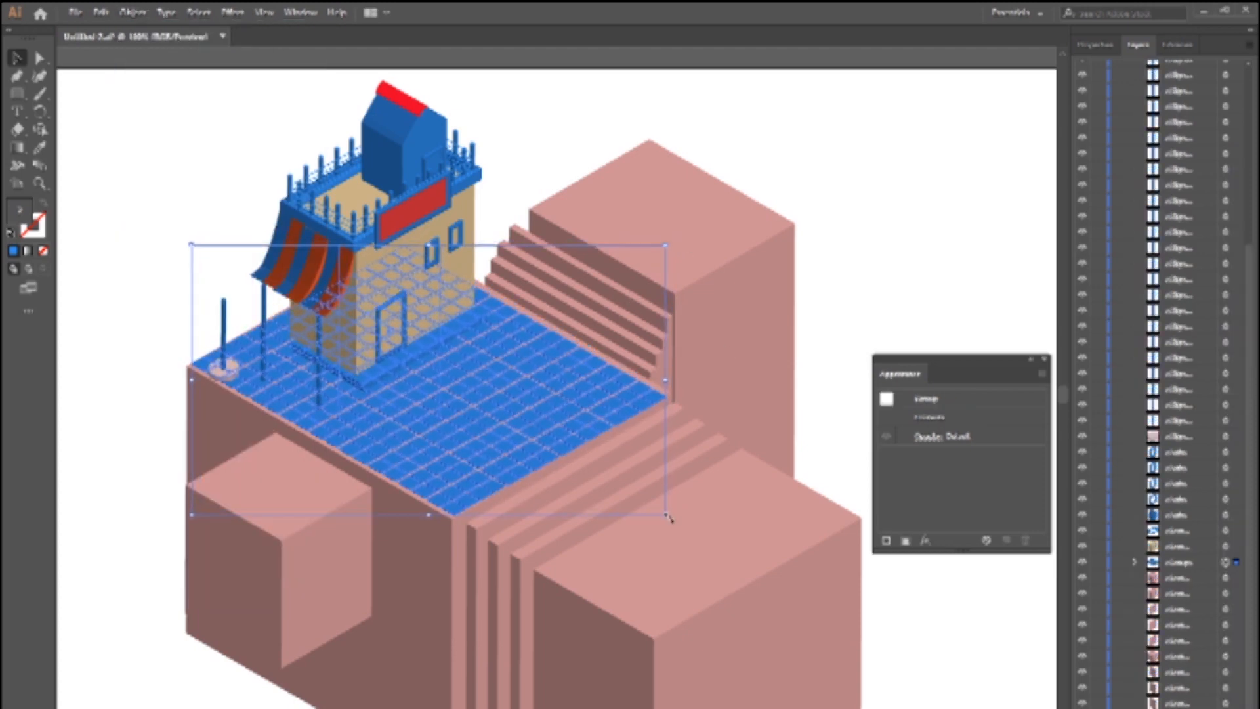
{"action": "left_click", "coordinate": [900, 206]}
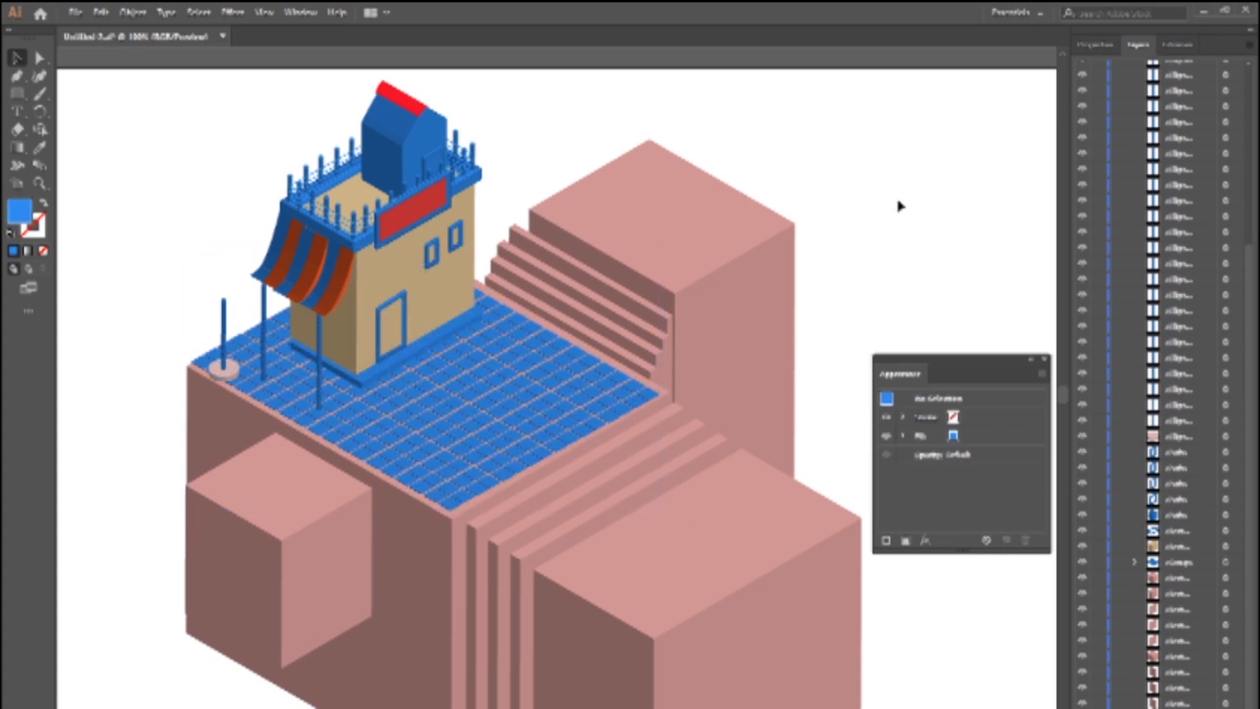
- Copy the blue post from the terrace's outer corner and place the duplicate on top of the lower front block
{"action": "left_click_drag", "start_coordinate": [645, 431], "coordinate": [555, 351]}
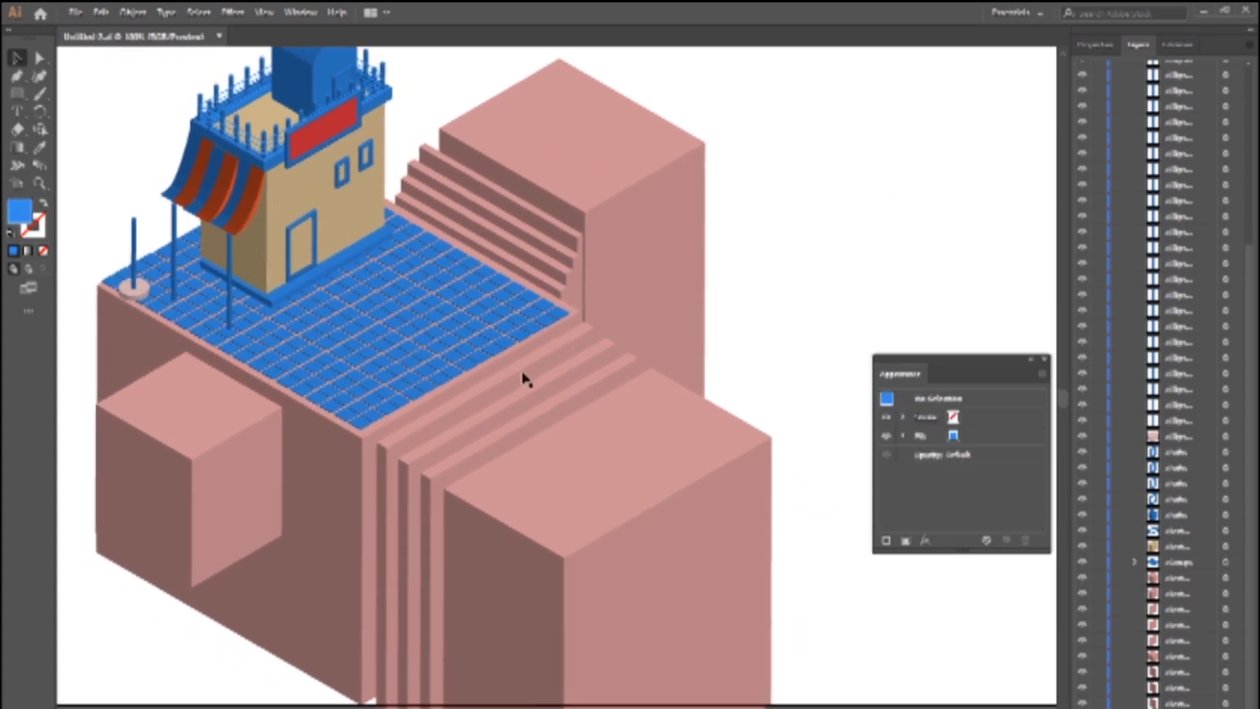
{"action": "left_click", "coordinate": [134, 238]}
{"action": "key", "text": "ctrl+c"}
{"action": "key", "text": "ctrl+v"}
{"action": "left_click_drag", "start_coordinate": [574, 536], "coordinate": [572, 525]}
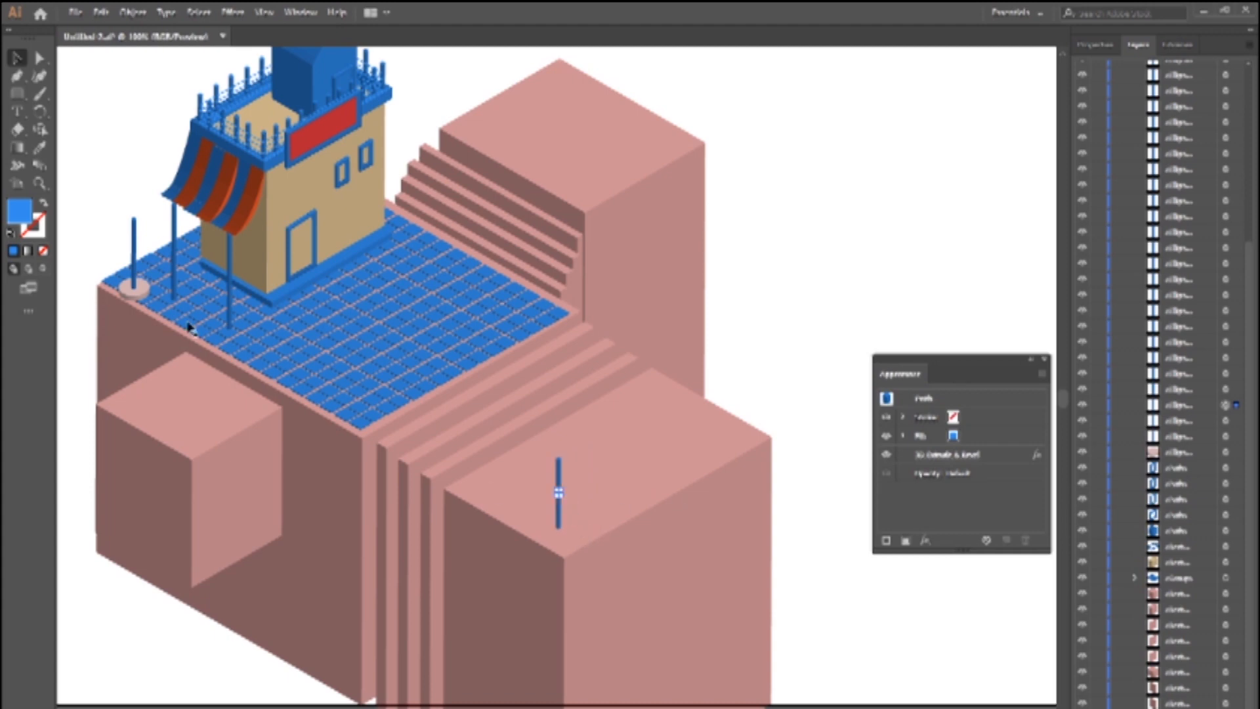
- Draw a small blue rounded rectangle beside the blocks and apply a 3D Revolve effect with the Off-Axis Front position
{"action": "left_click_drag", "start_coordinate": [18, 95], "coordinate": [84, 110]}
{"action": "left_click_drag", "start_coordinate": [765, 310], "coordinate": [776, 321]}
{"action": "left_click", "coordinate": [237, 13]}
{"action": "mouse_move", "coordinate": [289, 98]}
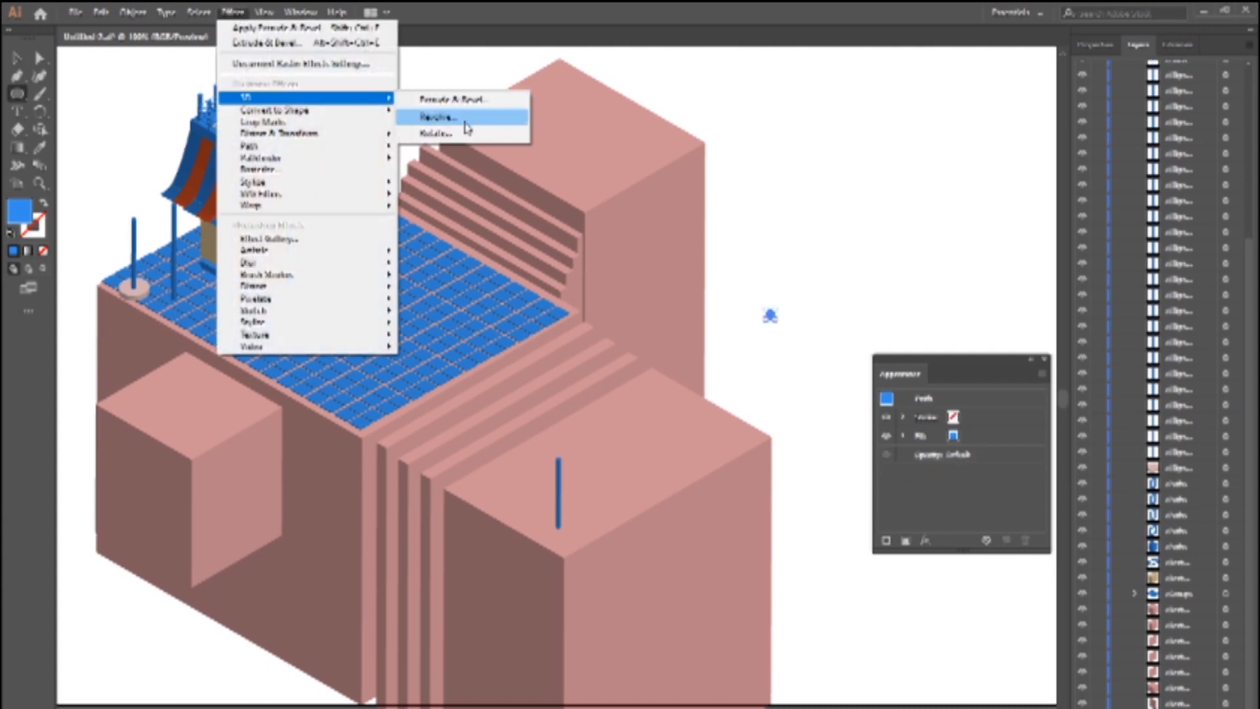
{"action": "left_click", "coordinate": [437, 117]}
{"action": "left_click_drag", "start_coordinate": [761, 209], "coordinate": [917, 186]}
{"action": "double_click", "coordinate": [963, 407]}
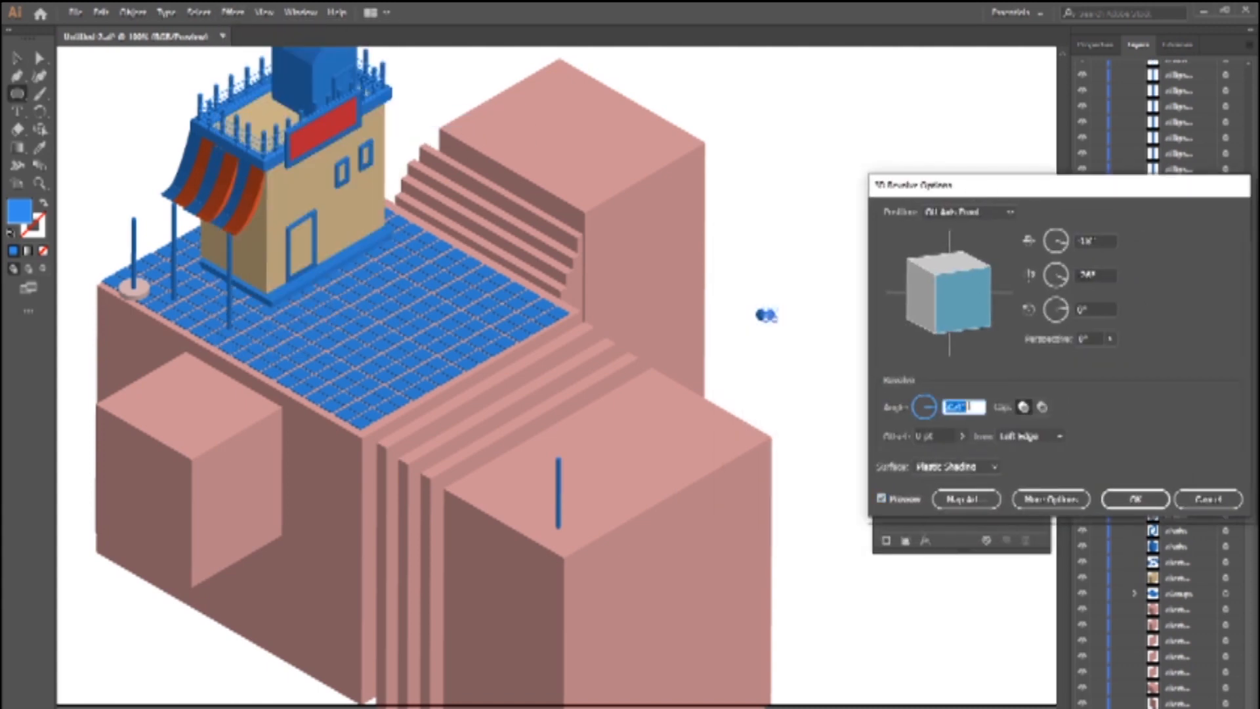
{"action": "left_click", "coordinate": [1135, 499]}
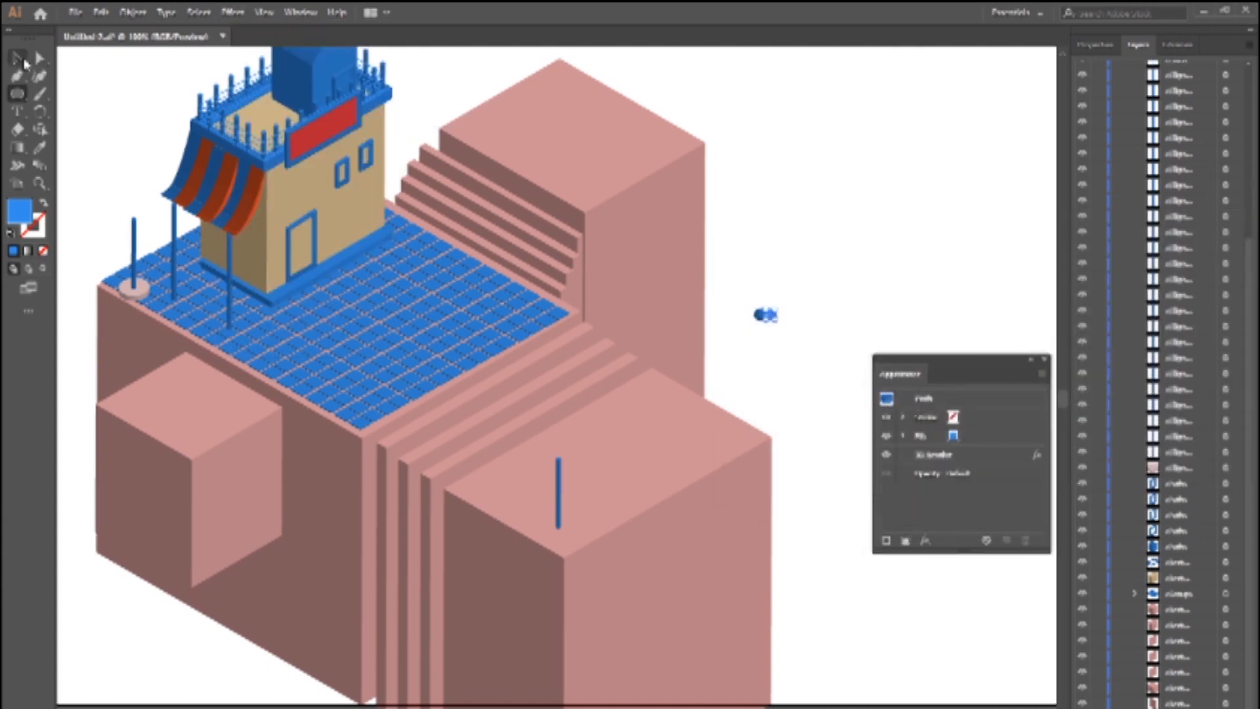
- Move the blue revolved cap onto the top of the front block's post and nudge it into alignment
{"action": "left_click_drag", "start_coordinate": [765, 315], "coordinate": [615, 536]}
{"action": "key", "text": "z"}
{"action": "left_click_drag", "start_coordinate": [519, 250], "coordinate": [497, 232]}
{"action": "key", "text": "Right"}
{"action": "key", "text": "Left"}
{"action": "key", "text": "Right"}
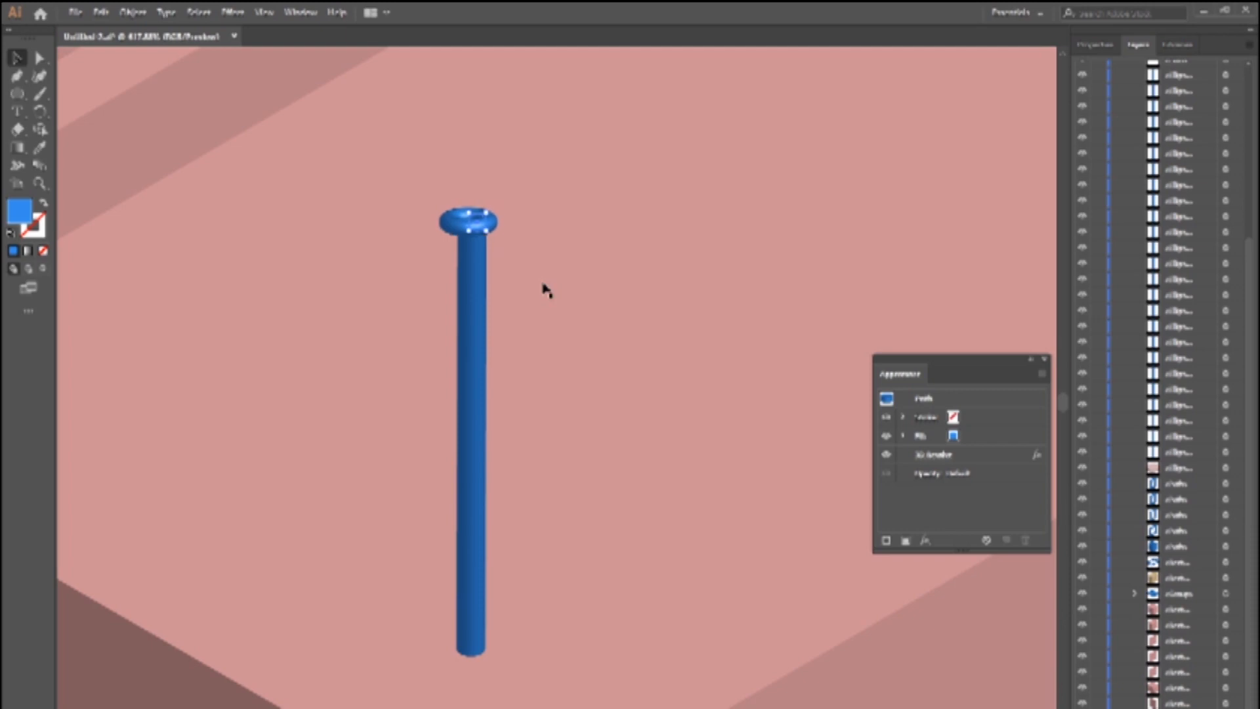
- Select the post with its revolved cap and place a copy a short distance up along the front block's edge
{"action": "key", "text": "z"}
{"action": "left_click", "coordinate": [545, 285], "text": "alt"}
{"action": "left_click", "coordinate": [544, 285], "text": "alt"}
{"action": "left_click", "coordinate": [544, 285], "text": "alt"}
{"action": "left_click", "coordinate": [544, 285], "text": "alt"}
{"action": "left_click", "coordinate": [544, 284], "text": "alt"}
{"action": "left_click_drag", "start_coordinate": [691, 571], "coordinate": [623, 365]}
{"action": "left_click_drag", "start_coordinate": [616, 271], "coordinate": [641, 343]}
{"action": "left_click", "coordinate": [641, 343], "text": "alt"}
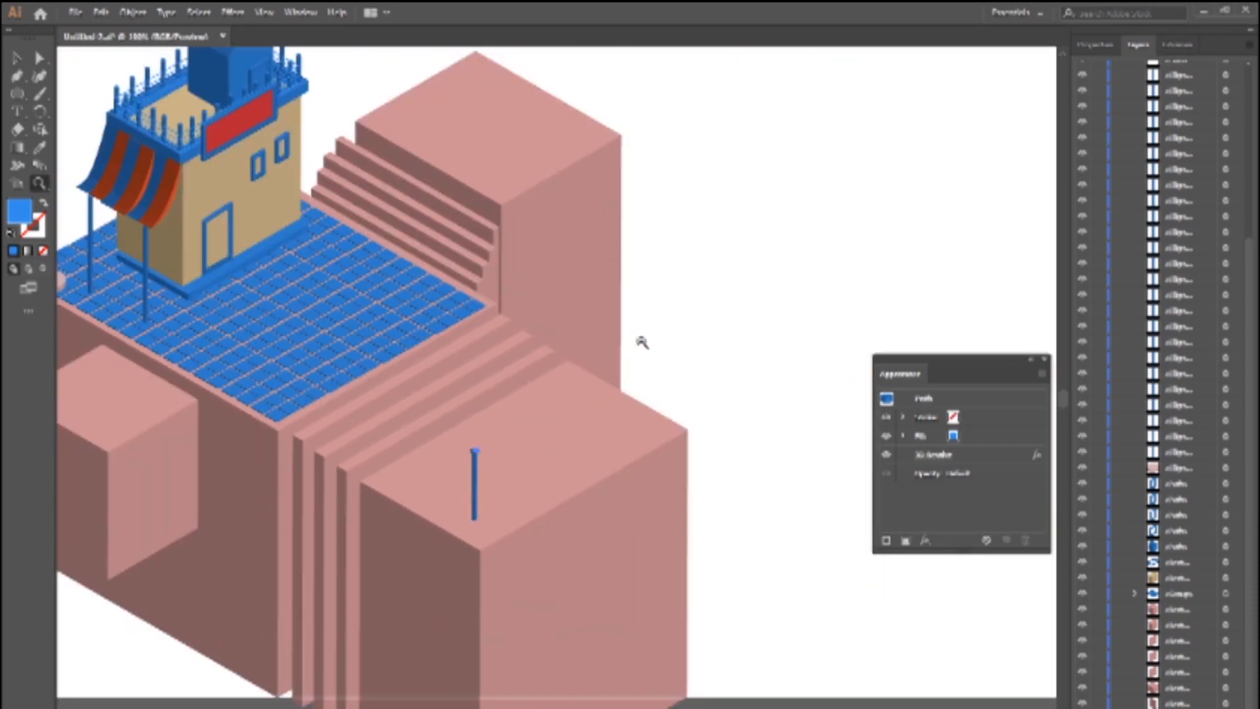
{"action": "left_click_drag", "start_coordinate": [525, 142], "coordinate": [621, 317]}
{"action": "left_click", "coordinate": [622, 318], "text": "alt"}
{"action": "left_click_drag", "start_coordinate": [540, 618], "coordinate": [537, 506]}
{"action": "left_click", "coordinate": [537, 506]}
{"action": "left_click", "coordinate": [568, 394]}
{"action": "left_click", "coordinate": [565, 359]}
{"action": "left_click", "coordinate": [17, 61]}
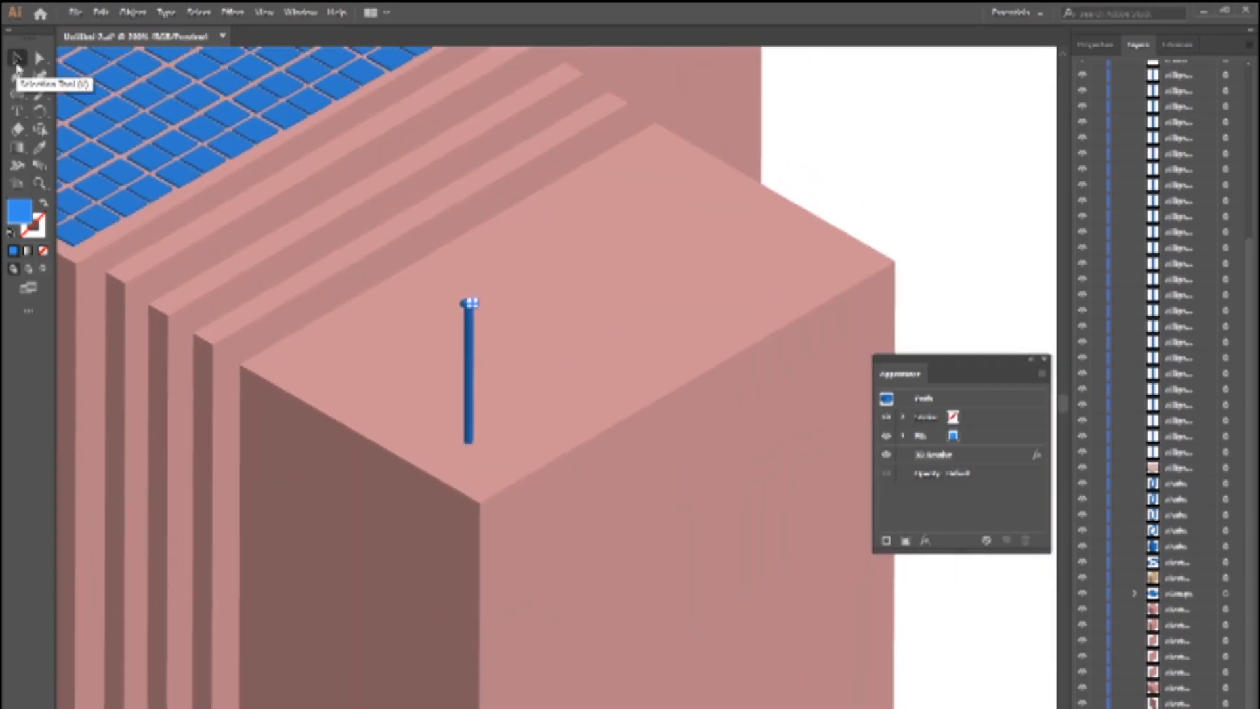
{"action": "left_click", "coordinate": [469, 356], "text": "shift"}
{"action": "left_click_drag", "start_coordinate": [468, 356], "coordinate": [514, 333]}
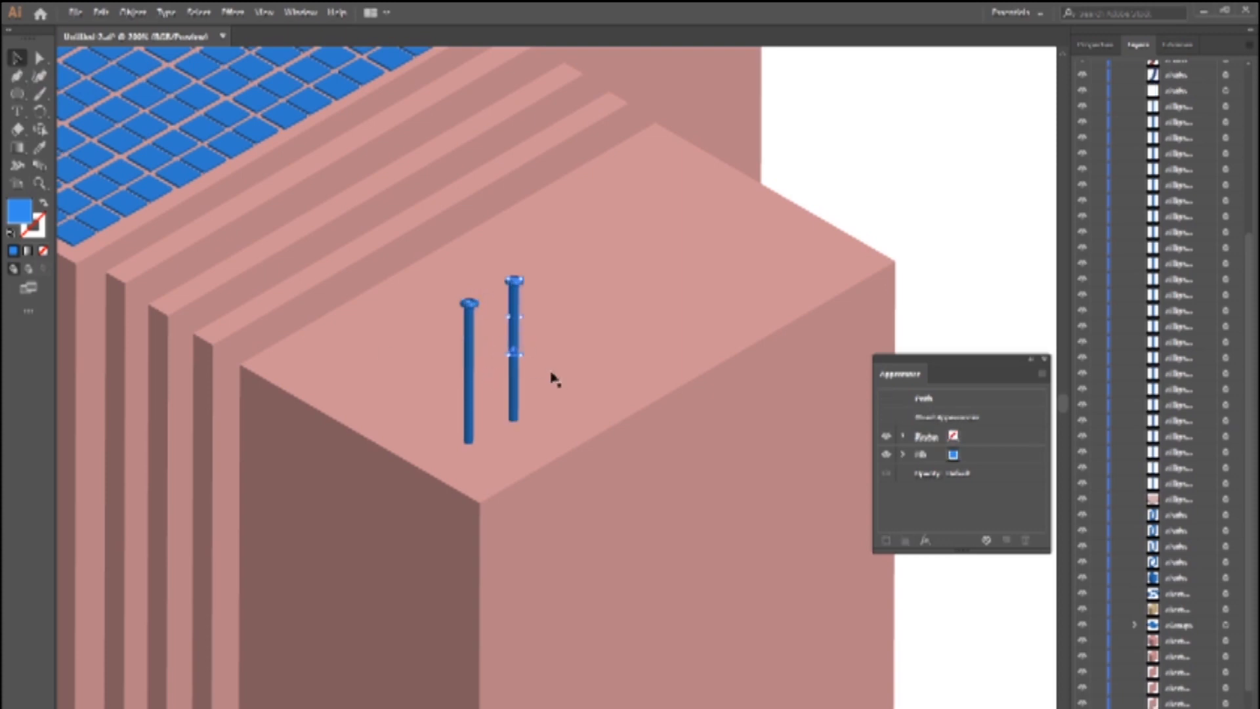
- Repeat the capped post copy five more times to form an evenly spaced row of seven posts
{"action": "key", "text": "ctrl+d"}
{"action": "key", "text": "ctrl+d"}
{"action": "key", "text": "ctrl+d"}
{"action": "key", "text": "ctrl+d"}
{"action": "key", "text": "ctrl+d"}
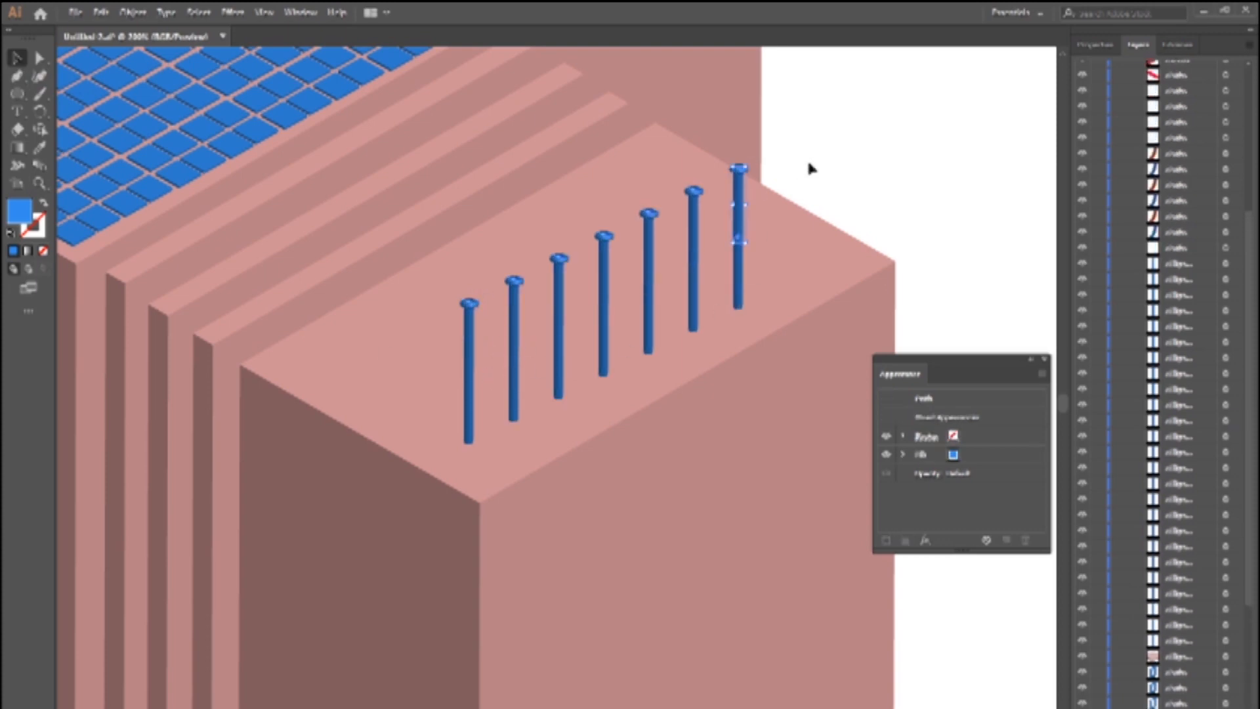
{"action": "key", "text": "ctrl+shift+a"}
{"action": "left_click", "coordinate": [18, 95]}
{"action": "left_click", "coordinate": [98, 166]}
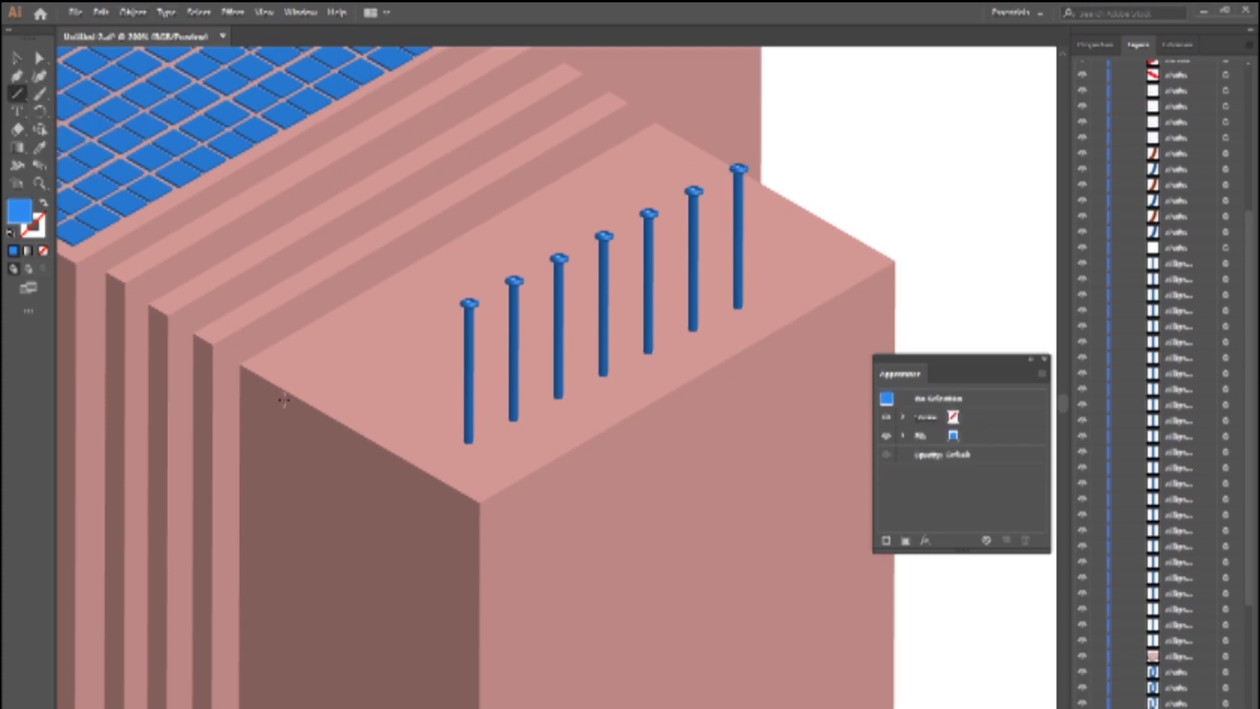
{"action": "left_click_drag", "start_coordinate": [592, 207], "coordinate": [686, 145]}
{"action": "left_click", "coordinate": [17, 250]}
{"action": "left_click", "coordinate": [43, 203]}
{"action": "left_click", "coordinate": [17, 58]}
{"action": "left_click", "coordinate": [807, 155]}
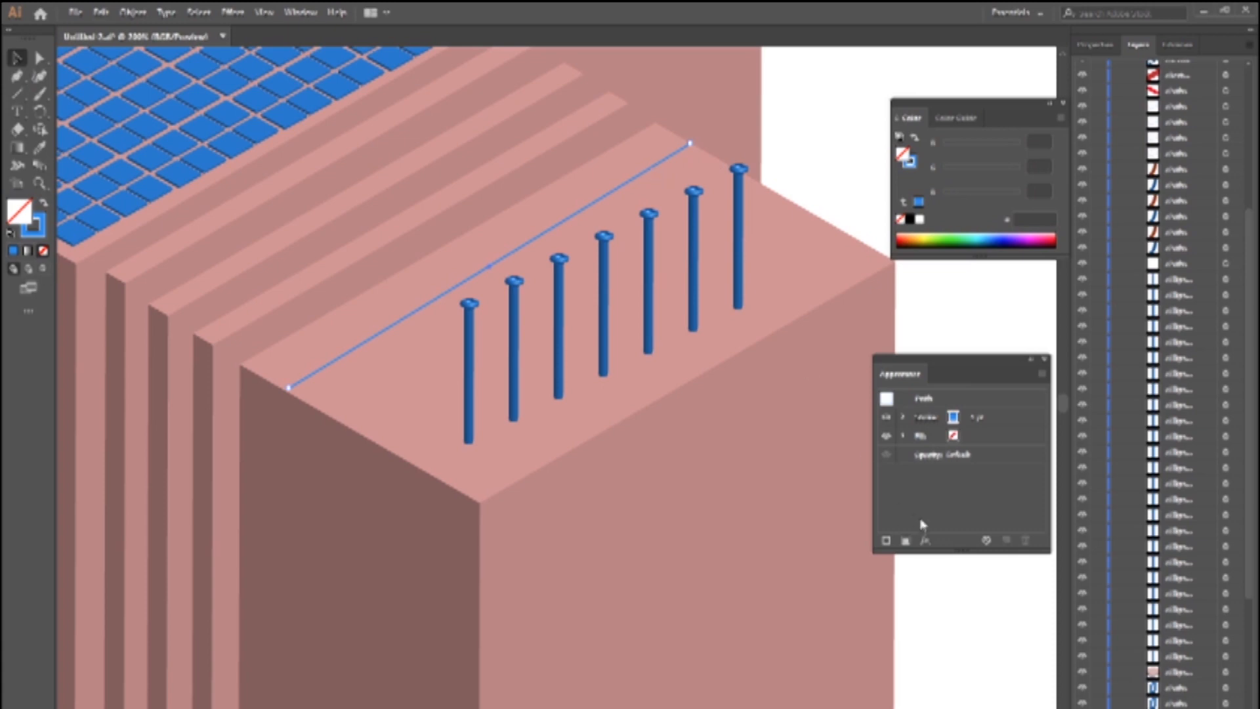
{"action": "left_click", "coordinate": [233, 12]}
{"action": "left_click", "coordinate": [450, 95]}
{"action": "left_click", "coordinate": [882, 486]}
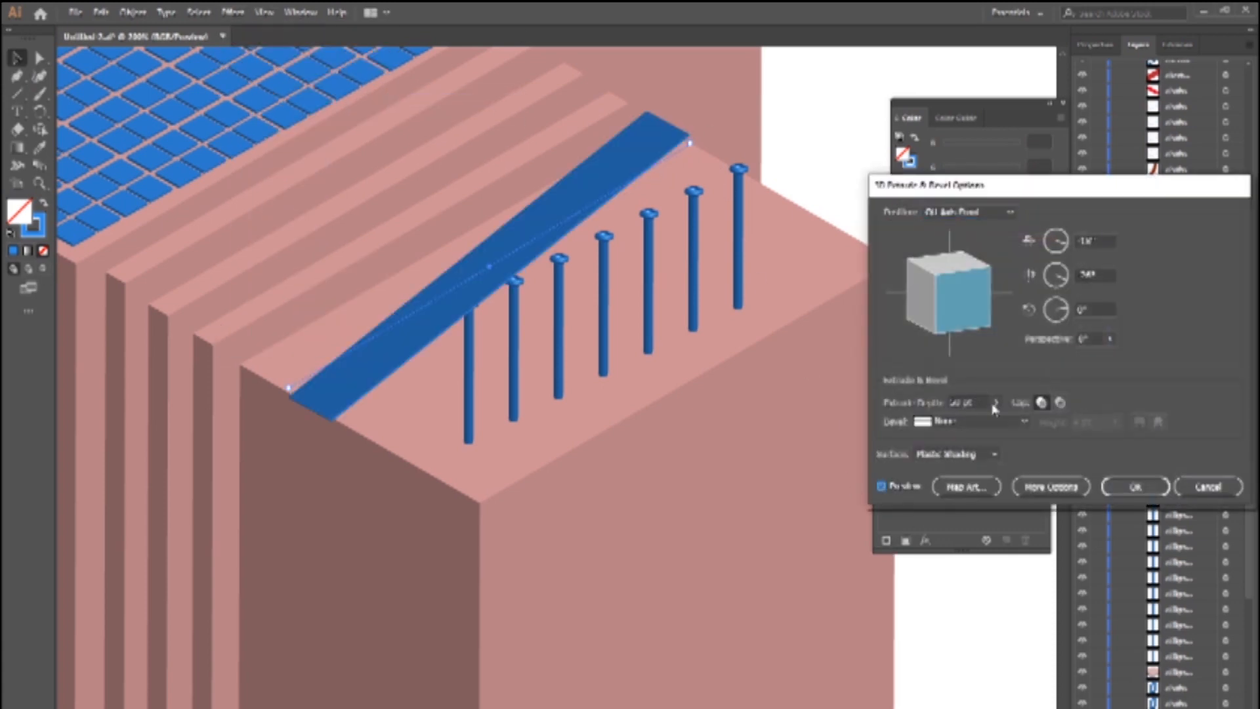
{"action": "left_click", "coordinate": [968, 212]}
{"action": "left_click", "coordinate": [964, 454]}
{"action": "left_click", "coordinate": [968, 211]}
{"action": "left_click", "coordinate": [972, 471]}
{"action": "left_click", "coordinate": [958, 212]}
{"action": "left_click", "coordinate": [964, 486]}
{"action": "left_click", "coordinate": [1208, 487]}
{"action": "key", "text": "Delete"}
- Draw a small blue-filled square on the front block's top and apply 3D Extrude & Bevel with a 4 pt depth
{"action": "left_click", "coordinate": [17, 94]}
{"action": "left_click", "coordinate": [68, 96]}
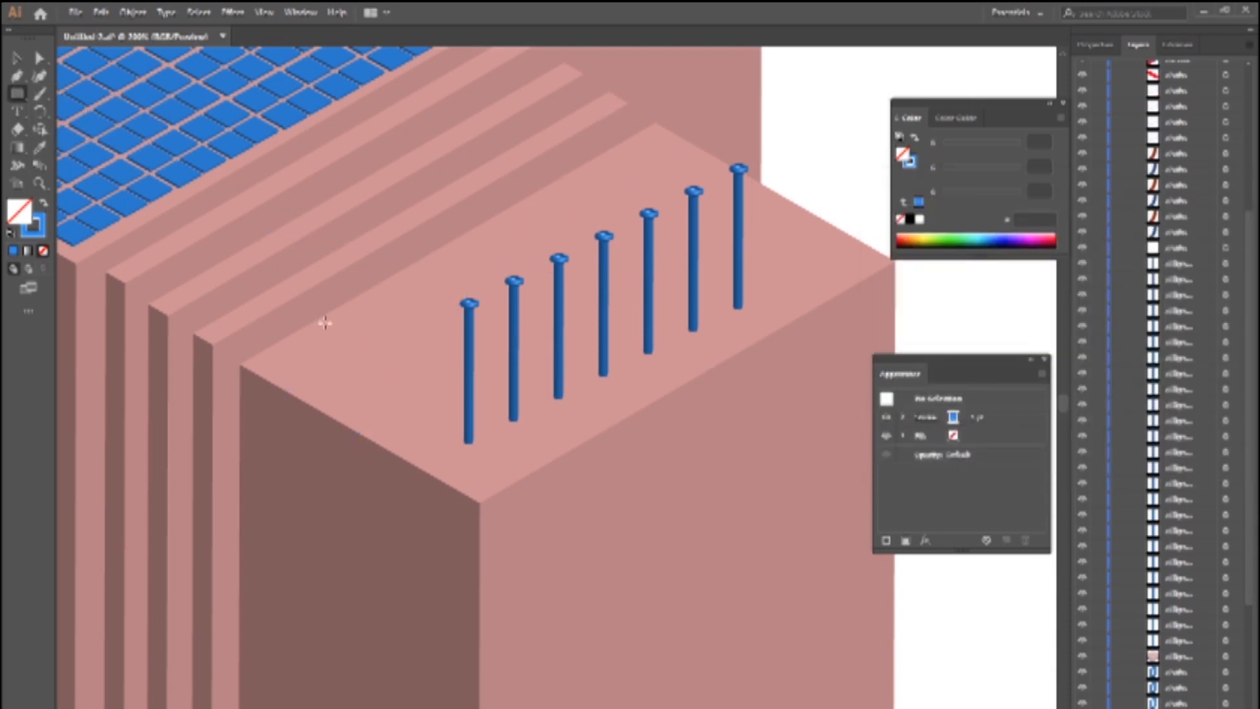
{"action": "left_click_drag", "start_coordinate": [340, 342], "coordinate": [370, 373]}
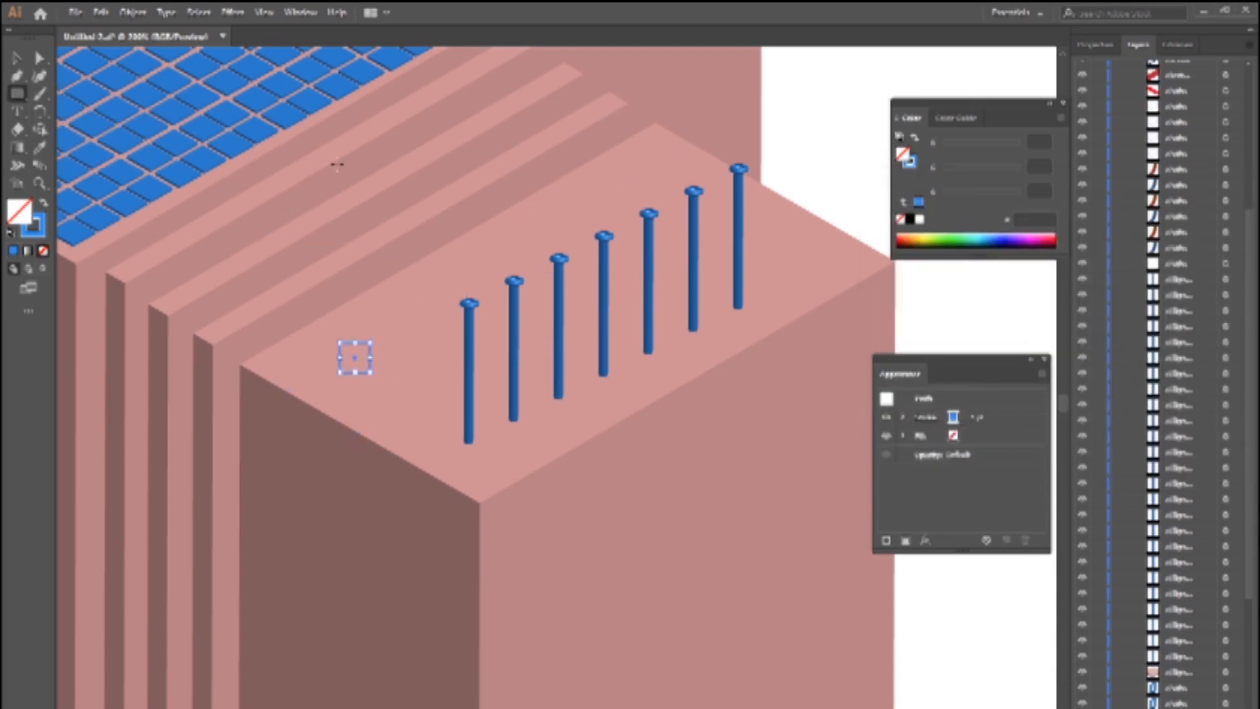
{"action": "left_click", "coordinate": [44, 203]}
{"action": "left_click", "coordinate": [232, 13]}
{"action": "mouse_move", "coordinate": [289, 96]}
{"action": "left_click", "coordinate": [430, 97]}
{"action": "left_click", "coordinate": [881, 486]}
{"action": "left_click", "coordinate": [996, 402]}
{"action": "left_click_drag", "start_coordinate": [943, 426], "coordinate": [936, 426]}
{"action": "left_click", "coordinate": [972, 401]}
{"action": "key", "text": "Return"}
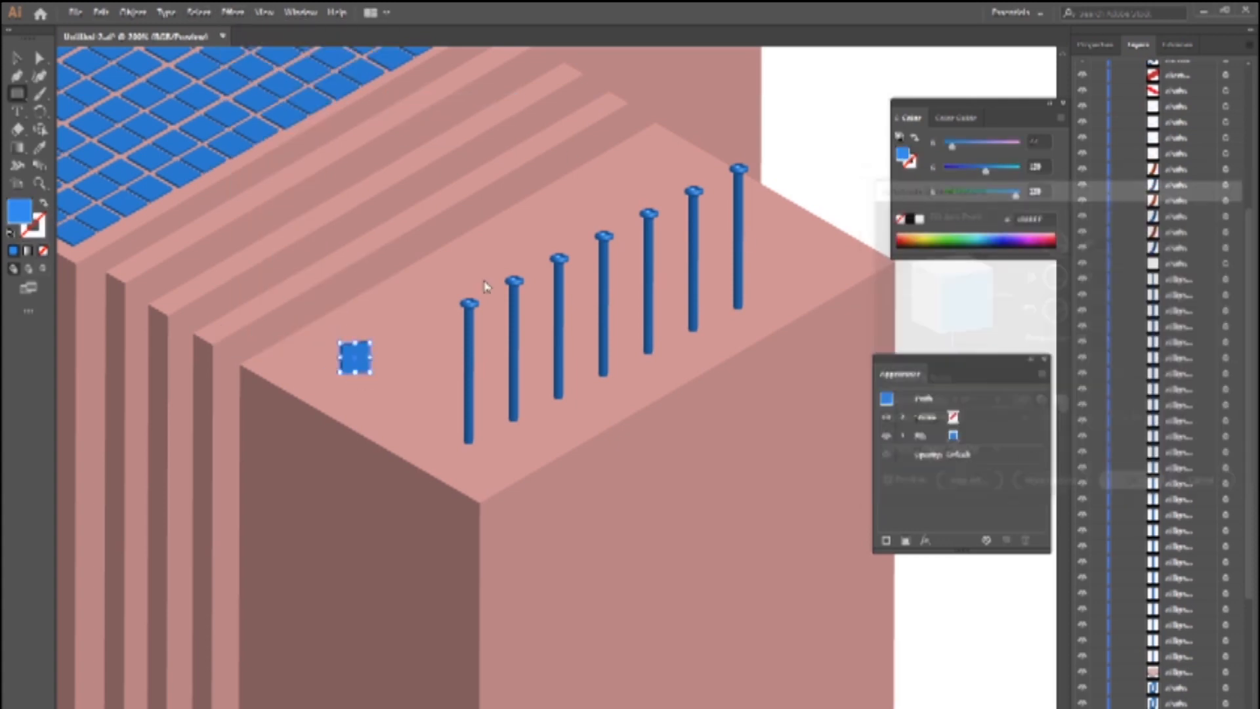
- Flatten the square into a thin horizontal bar and set its extrusion position to Isometric Left
{"action": "left_click_drag", "start_coordinate": [383, 373], "coordinate": [444, 368]}
{"action": "left_click", "coordinate": [960, 458]}
{"action": "left_click", "coordinate": [968, 211]}
{"action": "left_click", "coordinate": [951, 454]}
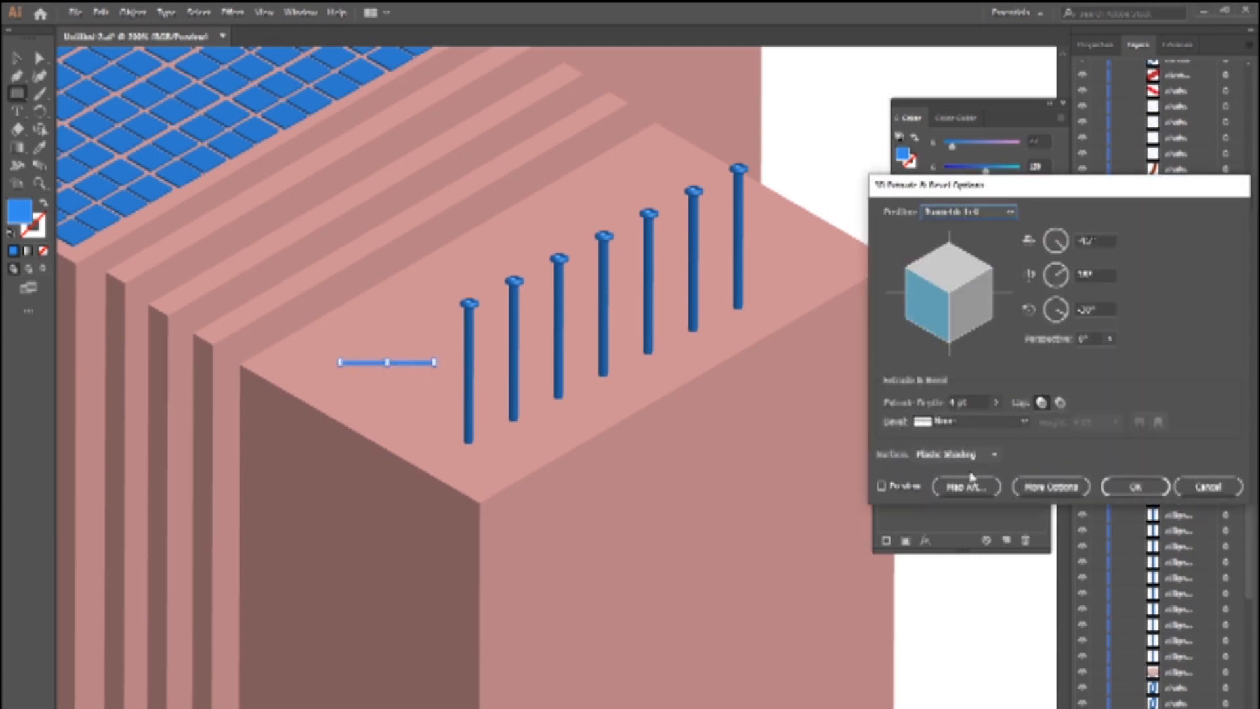
{"action": "left_click", "coordinate": [905, 487]}
{"action": "left_click", "coordinate": [1135, 487]}
- Lengthen the extruded bar slightly and set its extrude depth to 10 pt to form a plank
{"action": "left_click_drag", "start_coordinate": [434, 362], "coordinate": [458, 359]}
{"action": "left_click_drag", "start_coordinate": [457, 363], "coordinate": [397, 373]}
{"action": "left_click", "coordinate": [947, 455]}
{"action": "left_click", "coordinate": [906, 489]}
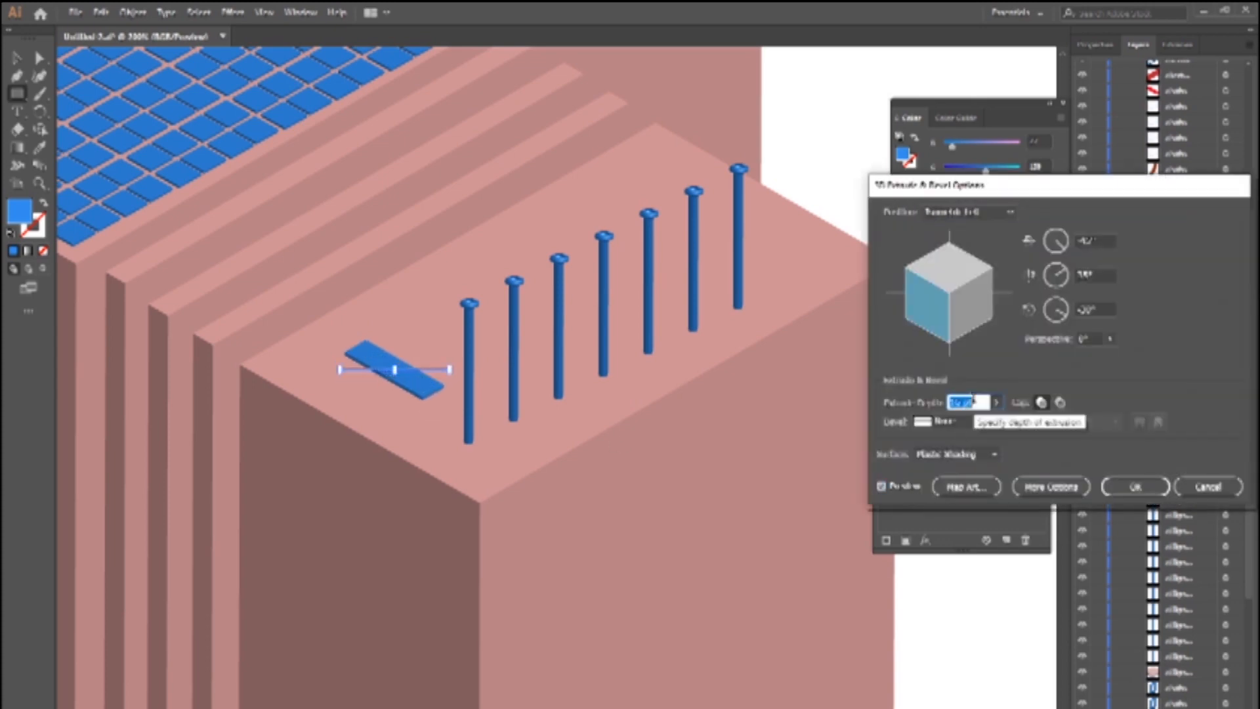
{"action": "left_click", "coordinate": [1135, 487]}
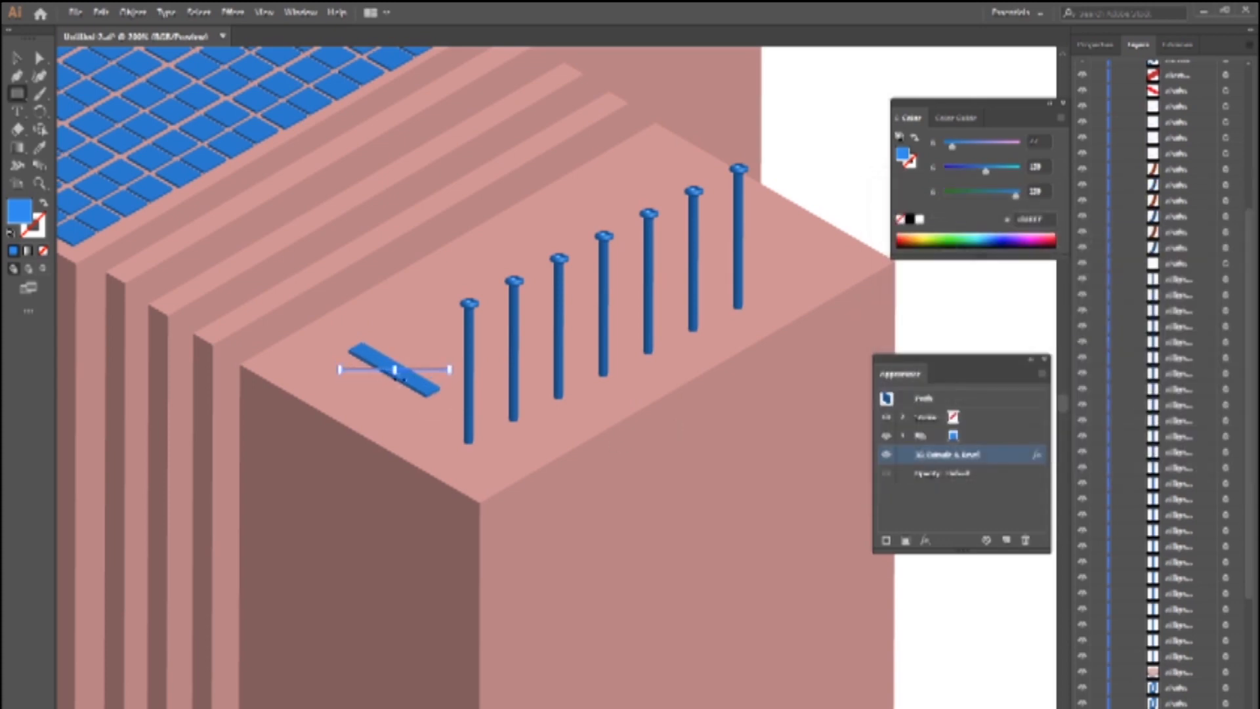
- Move the plank to the front block's left edge and reapply its extrusion settings
{"action": "key", "text": "z"}
{"action": "left_click_drag", "start_coordinate": [420, 404], "coordinate": [552, 537]}
{"action": "key", "text": "v"}
{"action": "left_click_drag", "start_coordinate": [302, 397], "coordinate": [259, 481]}
{"action": "double_click", "coordinate": [945, 455]}
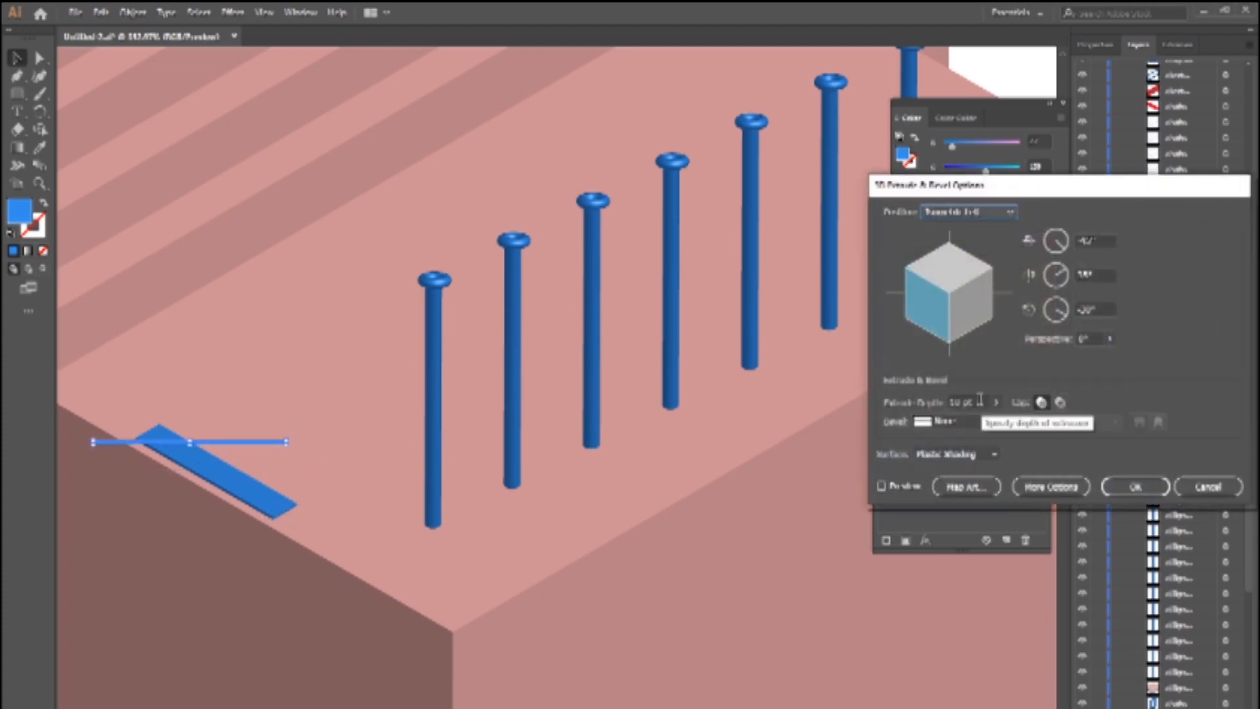
{"action": "left_click", "coordinate": [911, 489]}
{"action": "key", "text": "Return"}
- Shorten a duplicate of the plank to a small piece at its upper end and fill it red
{"action": "left_click_drag", "start_coordinate": [286, 442], "coordinate": [107, 441]}
{"action": "double_click", "coordinate": [23, 219]}
{"action": "left_click_drag", "start_coordinate": [649, 335], "coordinate": [650, 479]}
{"action": "left_click", "coordinate": [799, 293]}
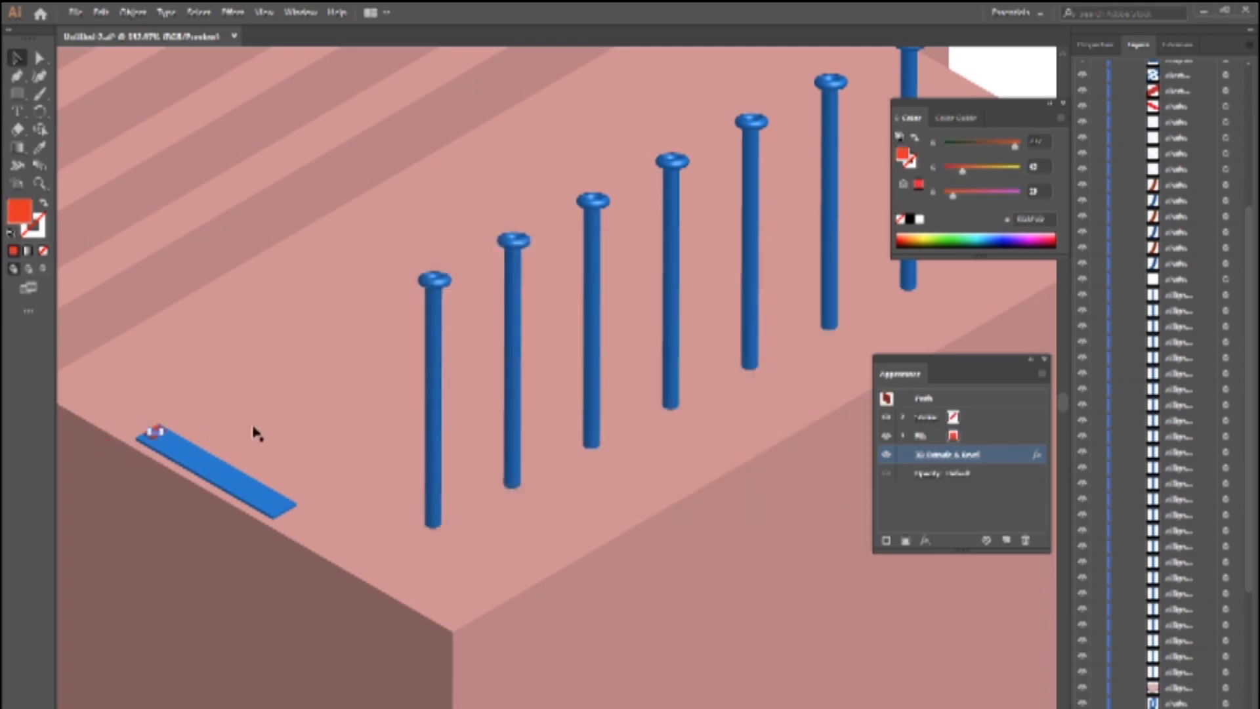
- Widen the red end piece, adjust its extrusion depth, and copy it to the plank's opposite end
{"action": "left_click_drag", "start_coordinate": [152, 436], "coordinate": [169, 435]}
{"action": "left_click", "coordinate": [963, 456]}
{"action": "left_click", "coordinate": [978, 401]}
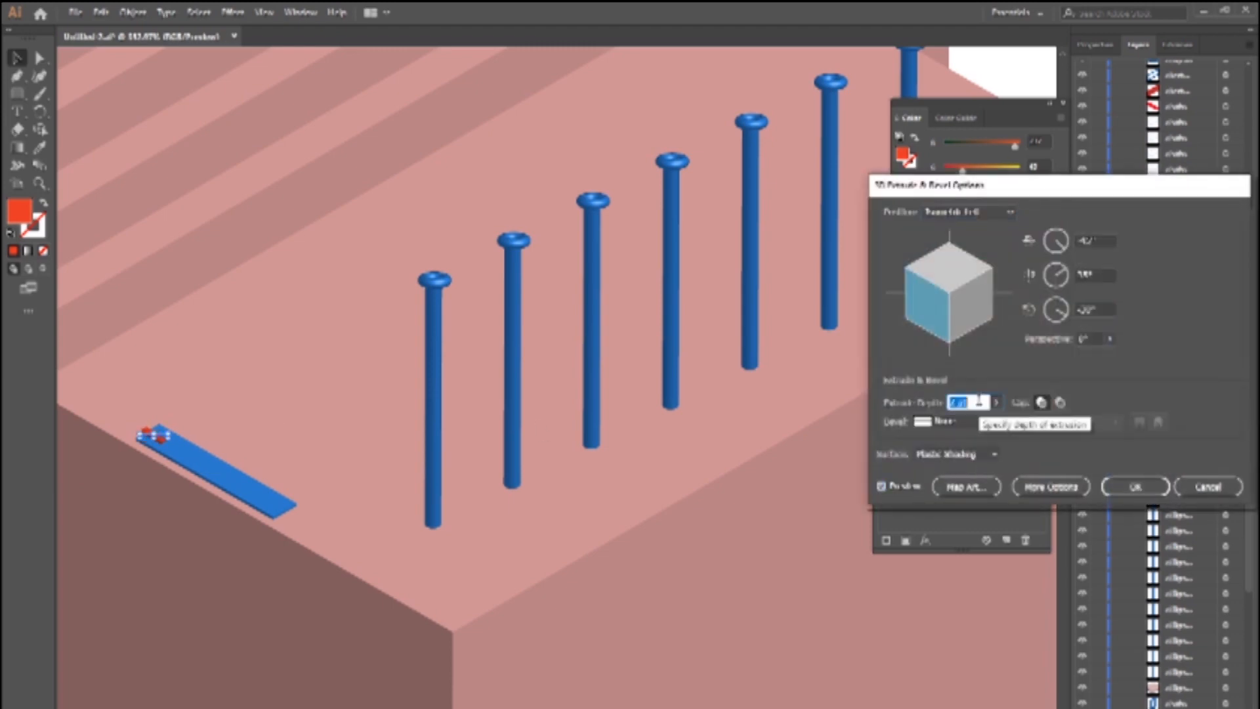
{"action": "left_click", "coordinate": [1135, 487]}
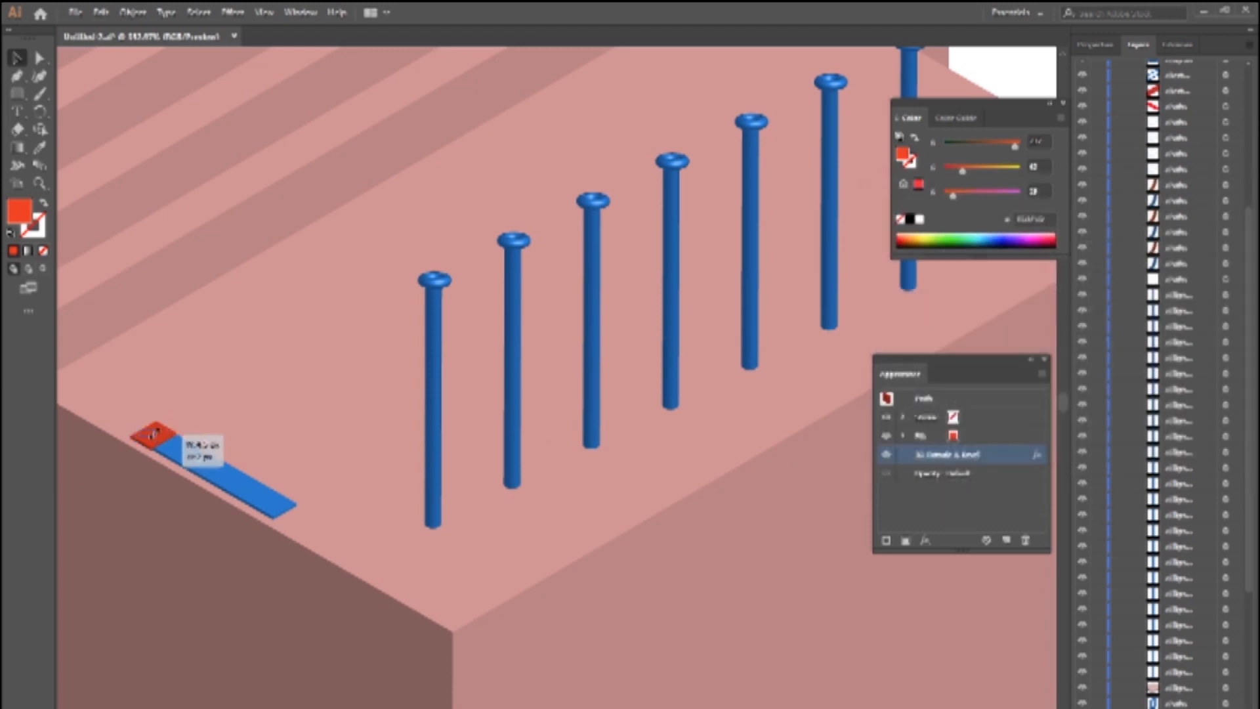
{"action": "left_click_drag", "start_coordinate": [162, 424], "coordinate": [289, 496]}
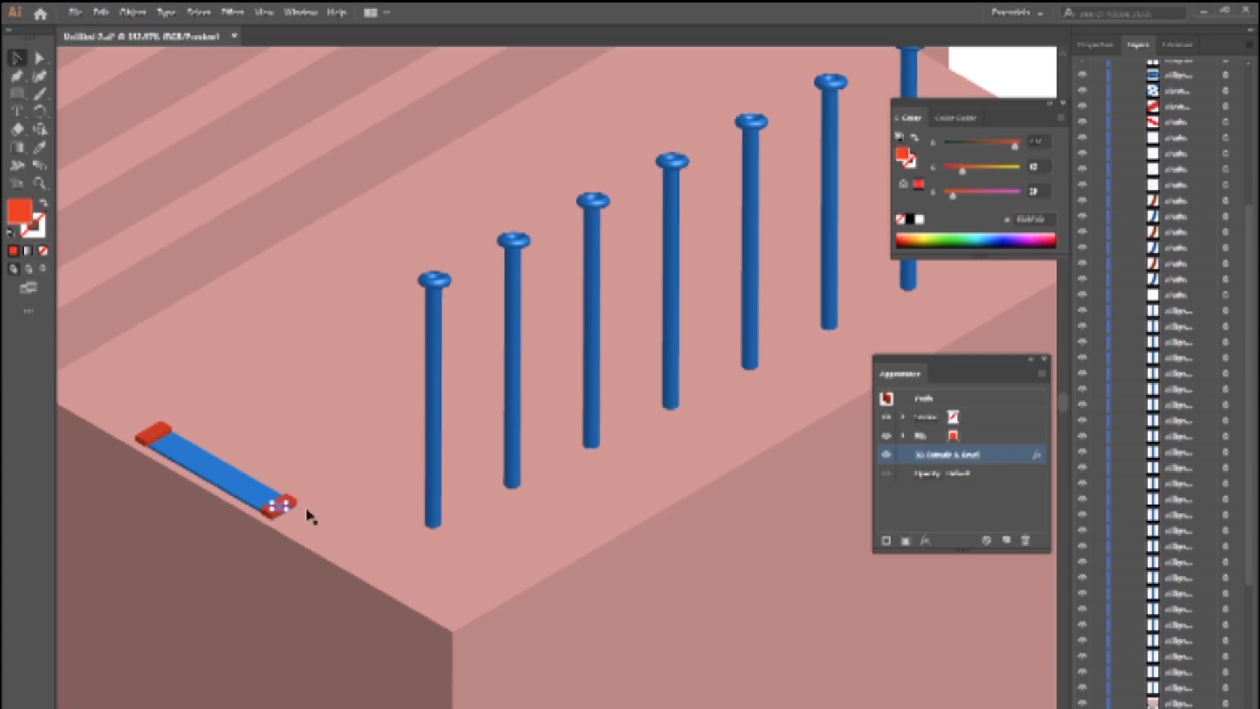
- Expand the appearance of the red-ended plank and place a copy directly beside it
{"action": "left_click", "coordinate": [174, 444]}
{"action": "left_click", "coordinate": [133, 12]}
{"action": "left_click", "coordinate": [216, 175]}
{"action": "left_click_drag", "start_coordinate": [271, 468], "coordinate": [234, 474]}
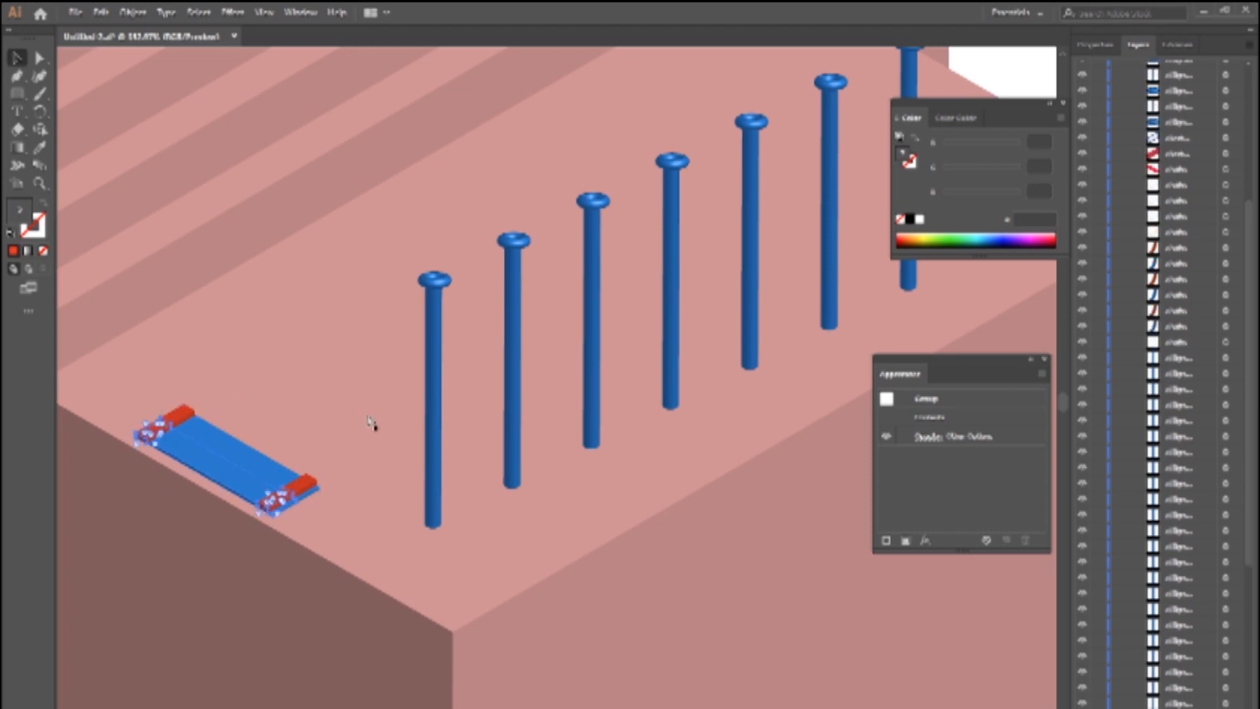
{"action": "key", "text": "ctrl+z"}
- Repeat the plank copy many times to form a walkway across the front block's top
{"action": "key", "text": "ctrl+d"}
{"action": "key", "text": "ctrl+d"}
{"action": "key", "text": "ctrl+d"}
{"action": "key", "text": "ctrl+d"}
{"action": "key", "text": "ctrl+d"}
{"action": "key", "text": "ctrl+d"}
{"action": "key", "text": "ctrl+d"}
{"action": "key", "text": "ctrl+d"}
{"action": "key", "text": "ctrl+d"}
{"action": "key", "text": "ctrl+d"}
{"action": "key", "text": "ctrl+d"}
{"action": "key", "text": "ctrl+d"}
{"action": "key", "text": "ctrl+d"}
{"action": "key", "text": "ctrl+d"}
{"action": "key", "text": "ctrl+d"}
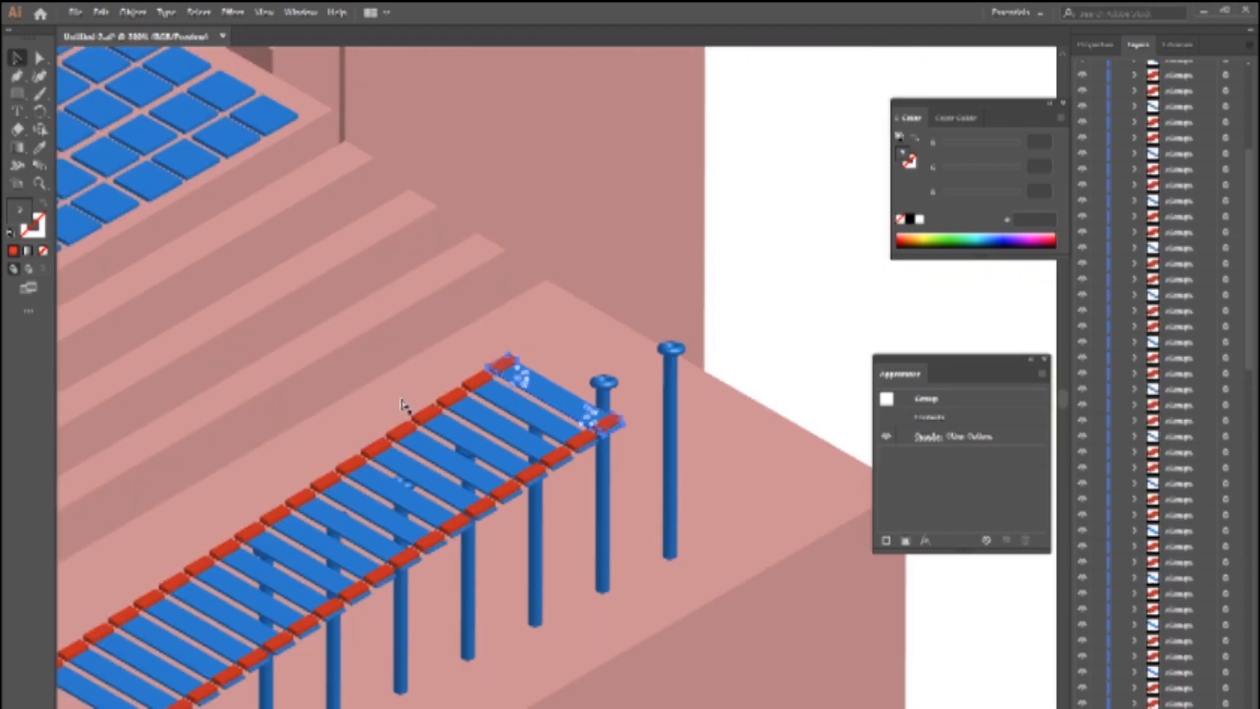
{"action": "key", "text": "ctrl+minus"}
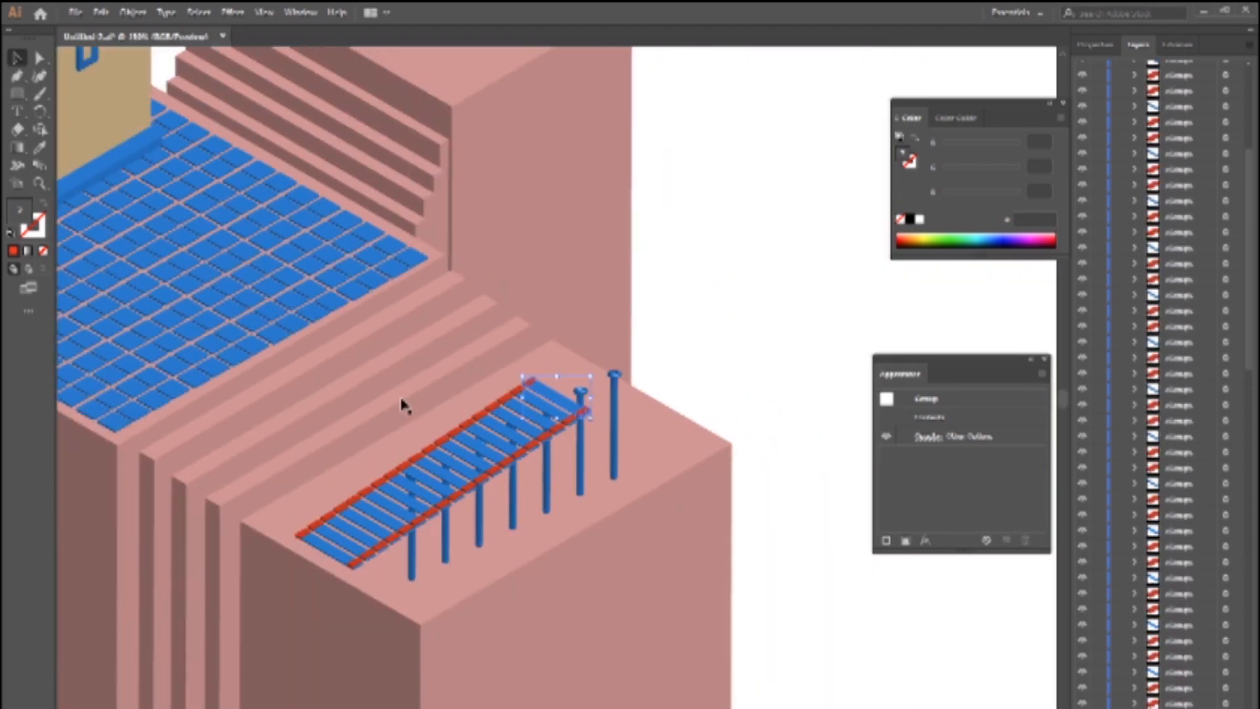
- Undo the repeated plank copies and the appearance expansion, leaving the single red-ended plank
{"action": "key", "text": "ctrl+z"}
{"action": "key", "text": "ctrl+z"}
{"action": "key", "text": "ctrl+z"}
{"action": "key", "text": "ctrl+z"}
{"action": "key", "text": "ctrl+z"}
{"action": "key", "text": "ctrl+z"}
{"action": "key", "text": "ctrl+z"}
{"action": "key", "text": "ctrl+z"}
{"action": "key", "text": "ctrl+z"}
{"action": "key", "text": "ctrl+z"}
{"action": "key", "text": "ctrl+z"}
{"action": "key", "text": "ctrl+z"}
{"action": "key", "text": "ctrl+z"}
{"action": "key", "text": "ctrl+z"}
{"action": "key", "text": "ctrl+z"}
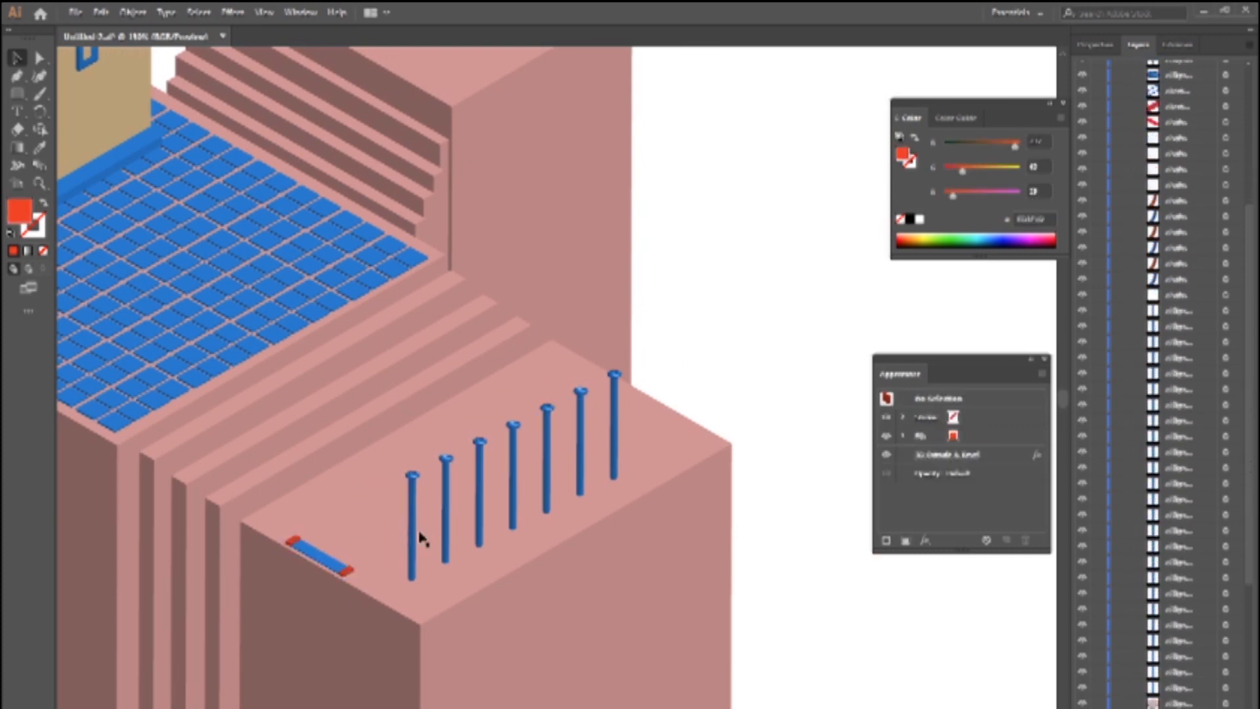
- Lengthen the red-ended plank slightly, place a copy of it toward the posts, and nudge the copy down into line
{"action": "left_click", "coordinate": [326, 560]}
{"action": "left_click", "coordinate": [293, 540]}
{"action": "left_click", "coordinate": [333, 565], "text": "shift"}
{"action": "left_click", "coordinate": [348, 570], "text": "shift"}
{"action": "mouse_move", "coordinate": [366, 572]}
{"action": "left_mouse_down"}
{"action": "mouse_move", "coordinate": [389, 586]}
{"action": "mouse_move", "coordinate": [379, 565]}
{"action": "left_mouse_up"}
{"action": "key", "text": "Down"}
{"action": "key", "text": "Down"}
{"action": "key", "text": "Down"}
{"action": "key", "text": "Down"}
{"action": "key", "text": "Down"}
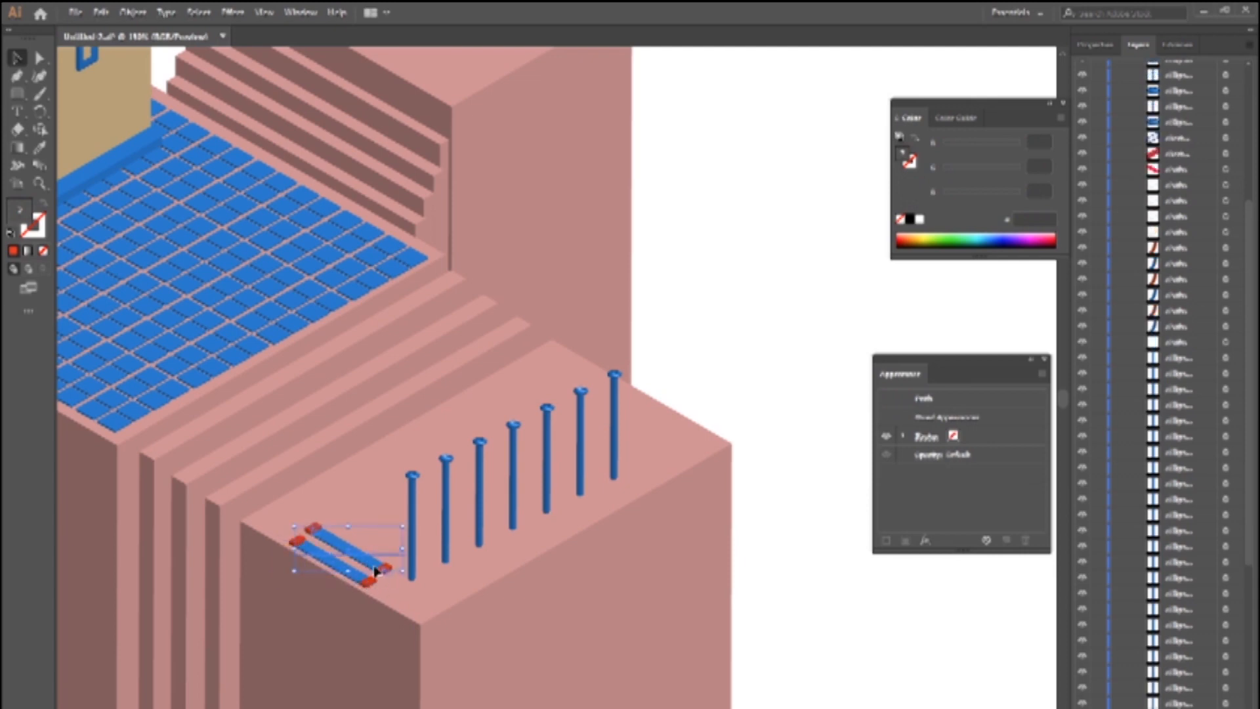
- Repeat the plank copy once and nudge the third plank down beside the second
{"action": "key", "text": "ctrl+d"}
{"action": "key", "text": "Down"}
{"action": "key", "text": "Down"}
{"action": "key", "text": "Down"}
{"action": "key", "text": "Down"}
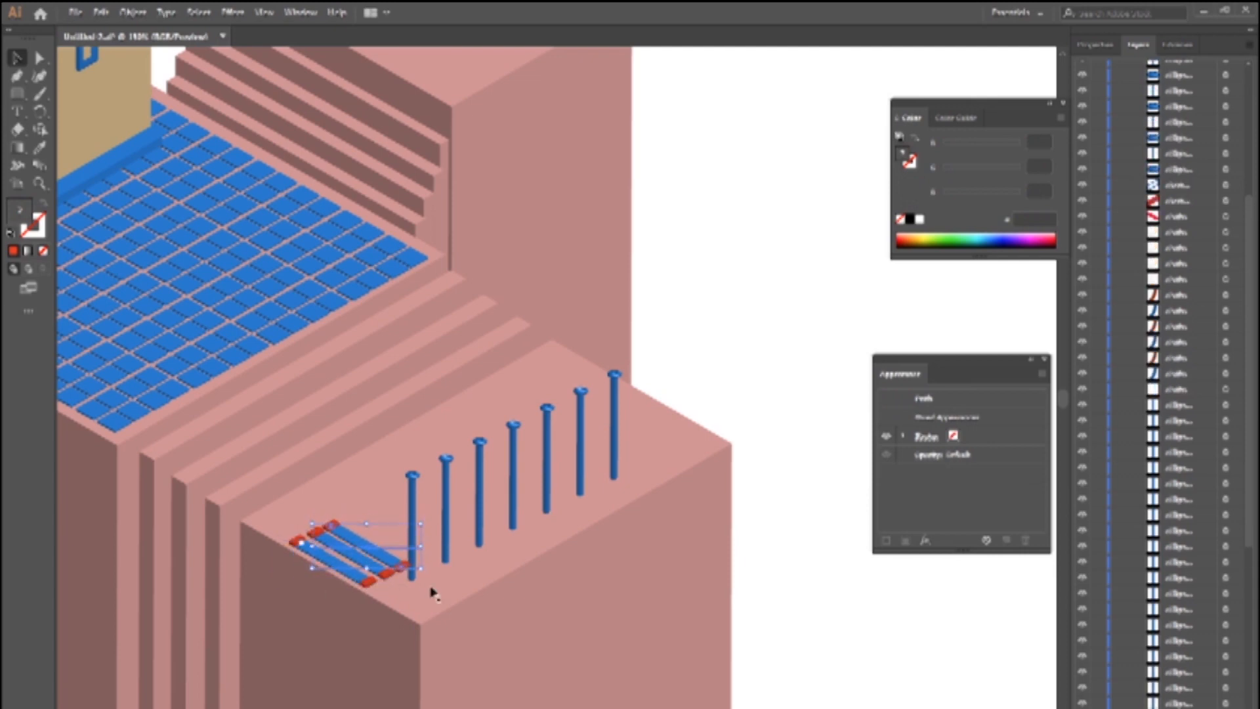
- Delete the third plank together with its red ends, and undo the deletion
{"action": "left_click", "coordinate": [804, 625]}
{"action": "left_click", "coordinate": [403, 565]}
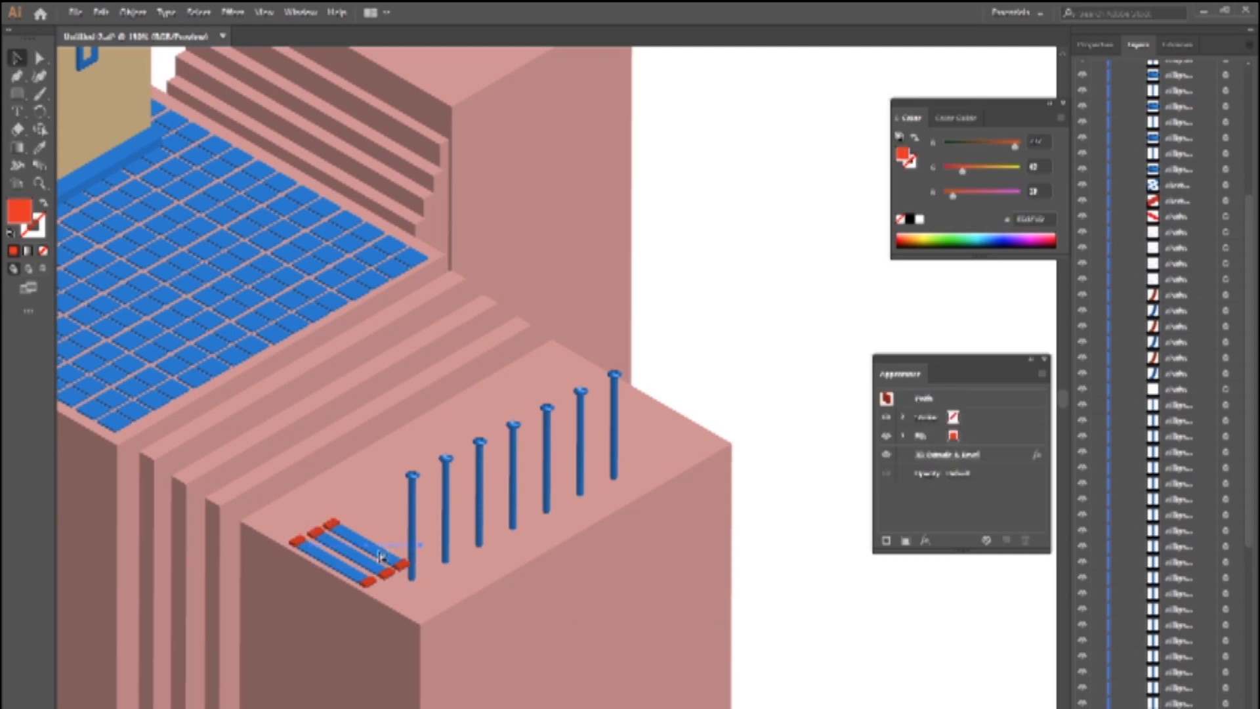
{"action": "left_click", "coordinate": [384, 557]}
{"action": "left_click", "coordinate": [379, 553]}
{"action": "left_click", "coordinate": [330, 526]}
{"action": "left_click", "coordinate": [356, 541], "text": "shift"}
{"action": "left_click", "coordinate": [399, 563], "text": "shift"}
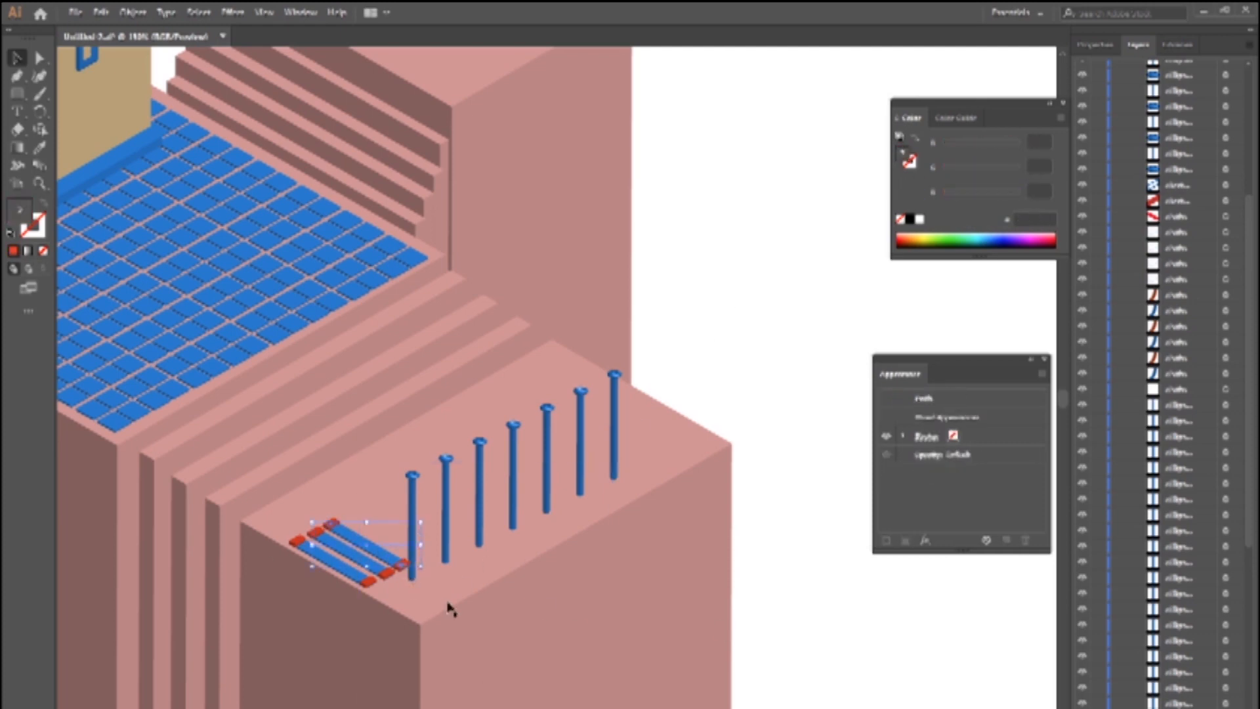
{"action": "key", "text": "Delete"}
{"action": "key", "text": "ctrl+z"}
- Repeat the plank copy to add a fourth plank beside the third
{"action": "left_click", "coordinate": [714, 357]}
{"action": "scroll", "coordinate": [714, 357], "scroll_direction": "down", "scroll_amount": 1}
{"action": "left_click_drag", "start_coordinate": [341, 281], "coordinate": [446, 300]}
{"action": "left_click", "coordinate": [16, 58]}
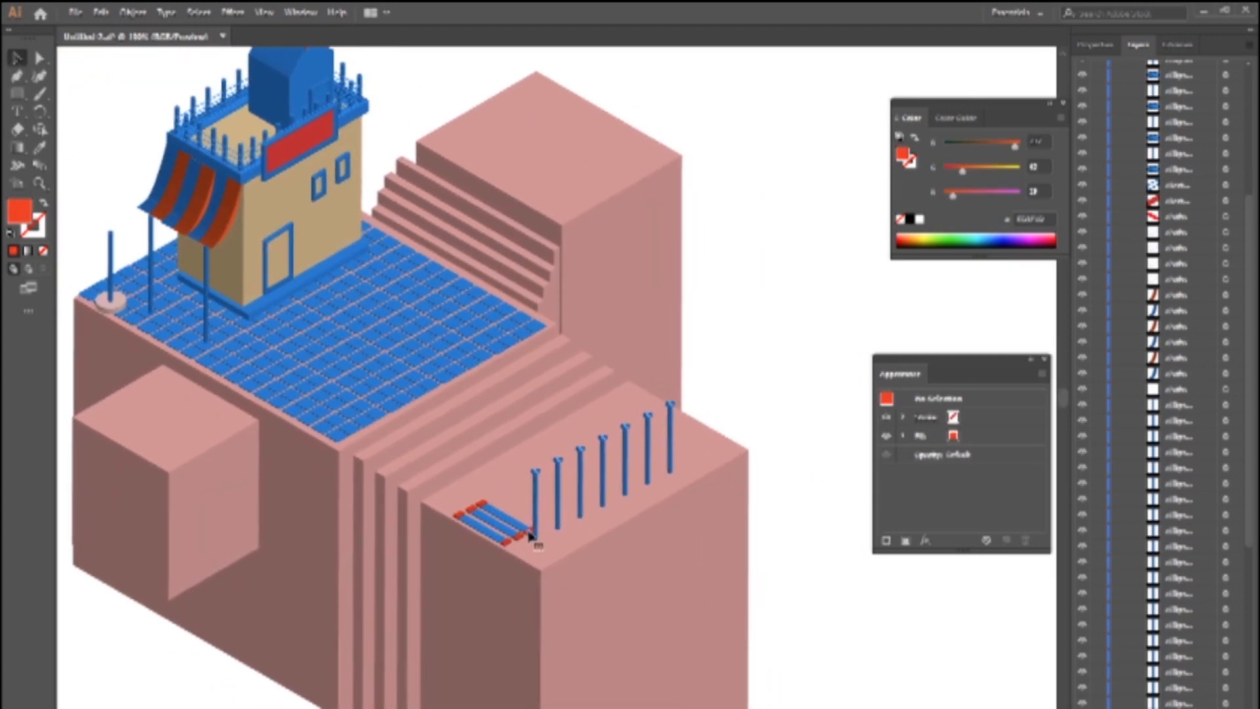
{"action": "left_click", "coordinate": [486, 512]}
{"action": "key", "text": "ctrl+d"}
{"action": "key", "text": "ctrl+z"}
{"action": "key", "text": "ctrl+d"}
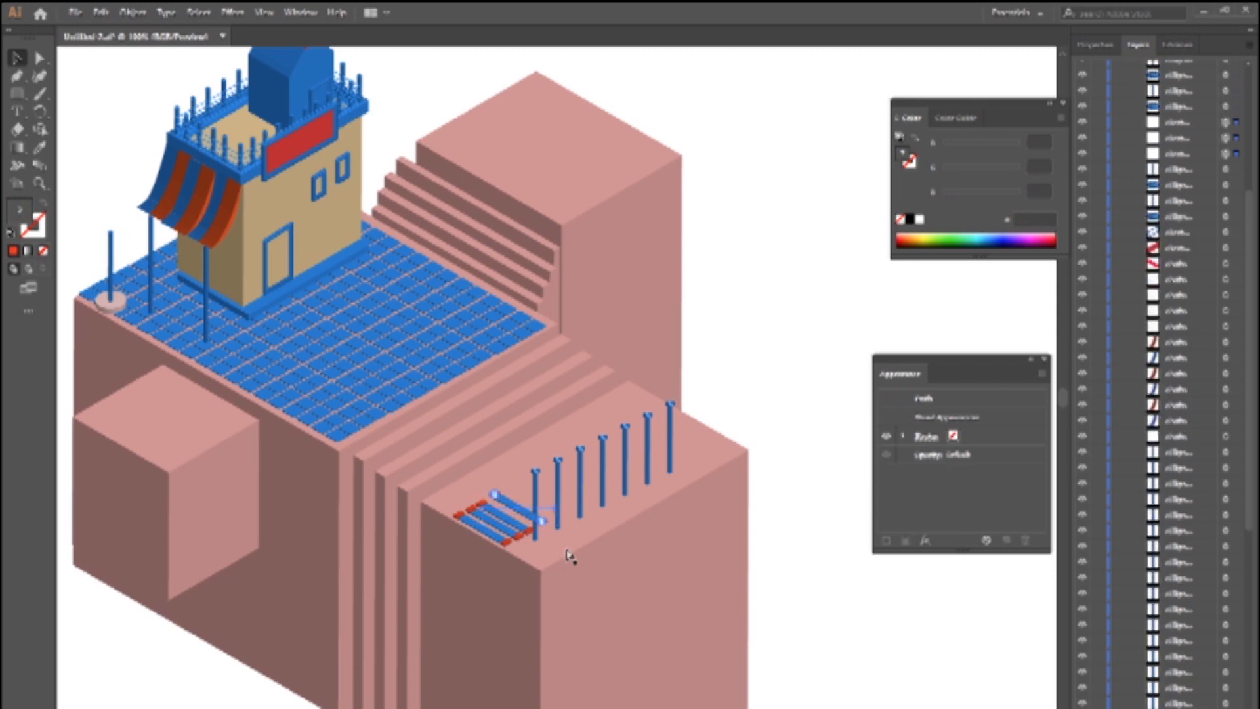